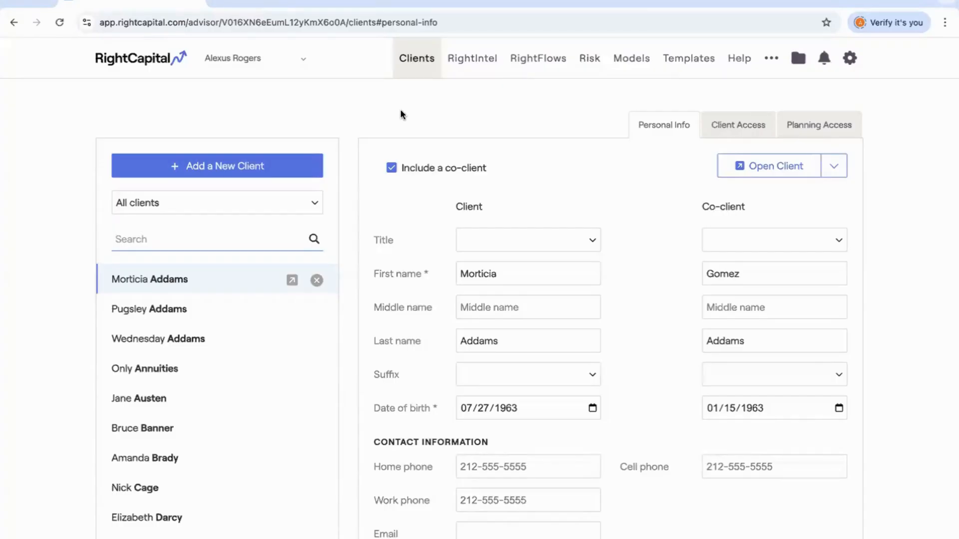
Open the annuity models and look over the list of saved models
click(623, 58)
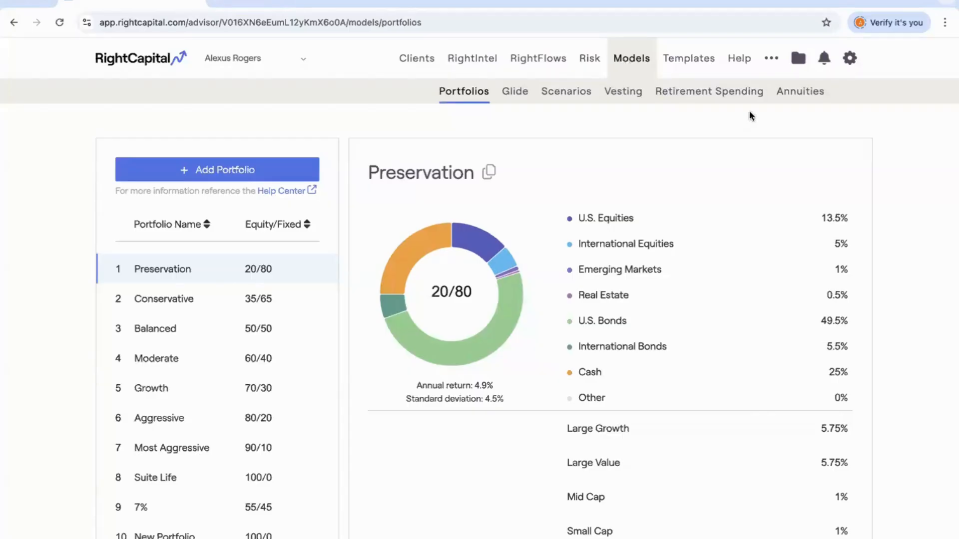
click(796, 94)
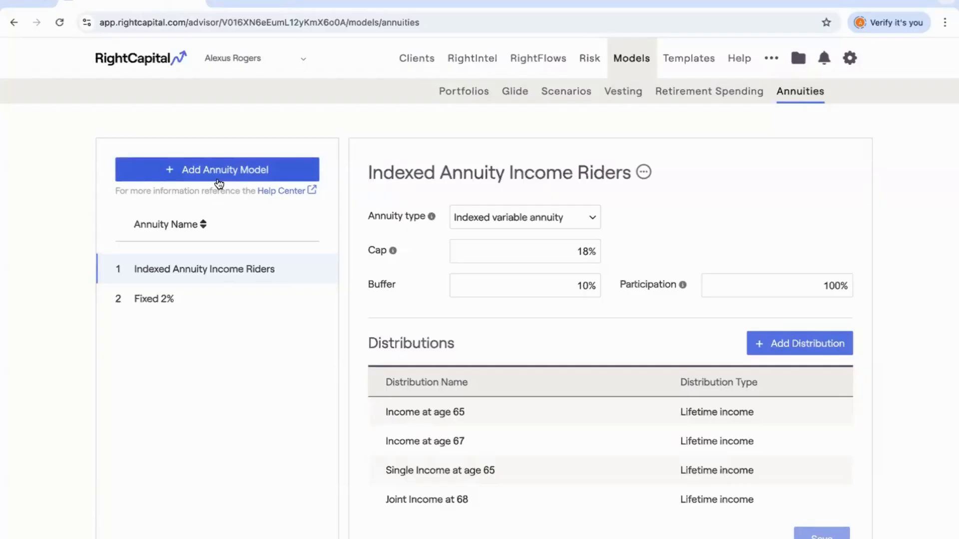
mouse_move(227, 262)
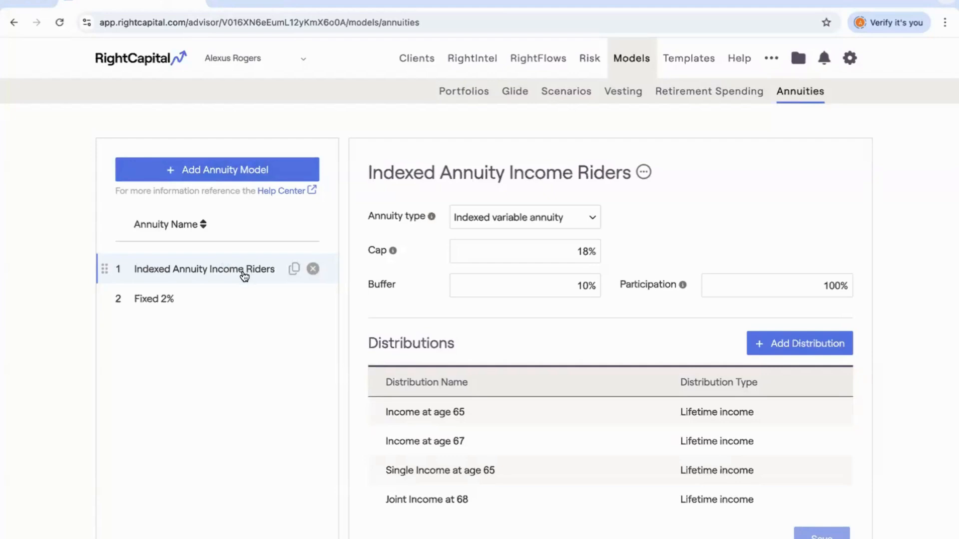
Open the Indexed Annuity Income Riders model's name for editing, leave it as is, and check the model's management options
click(532, 173)
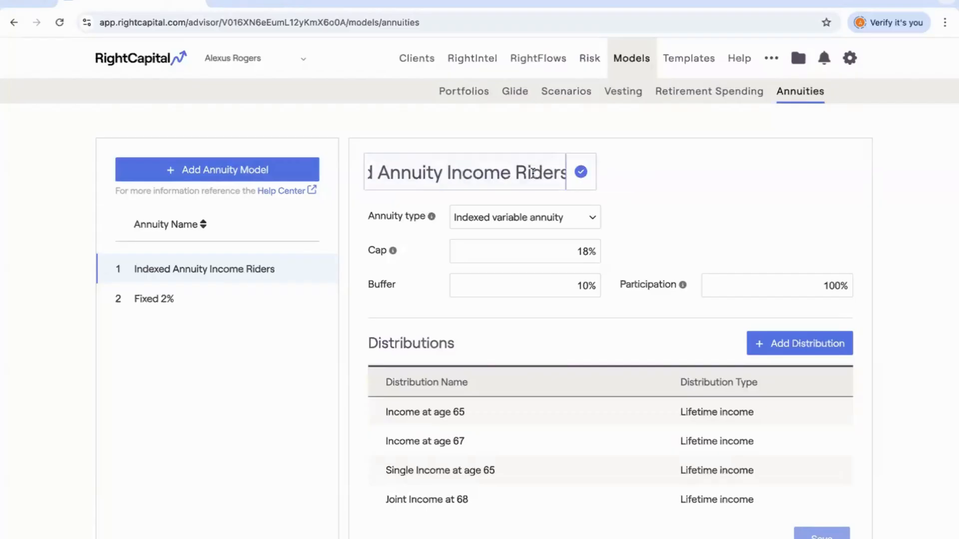
drag(532, 172, 324, 178)
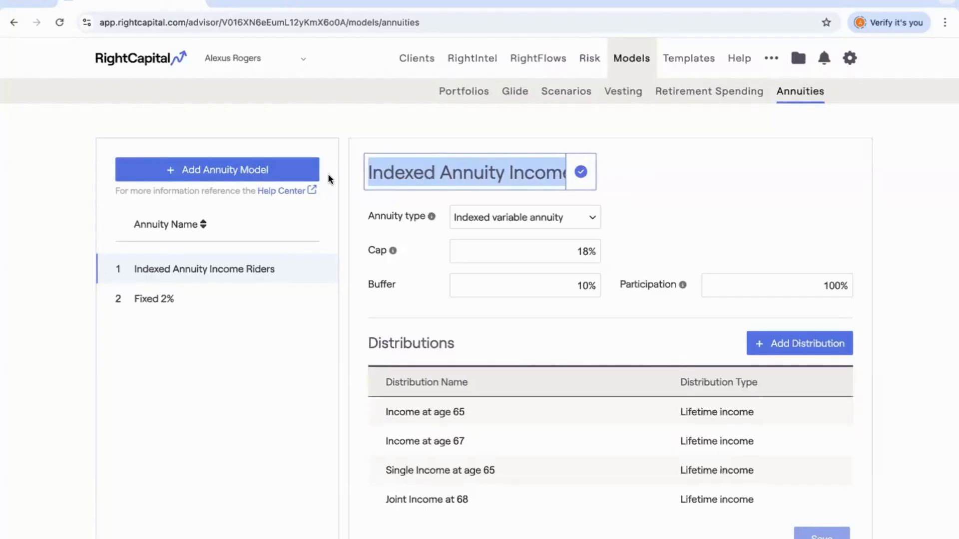
click(465, 128)
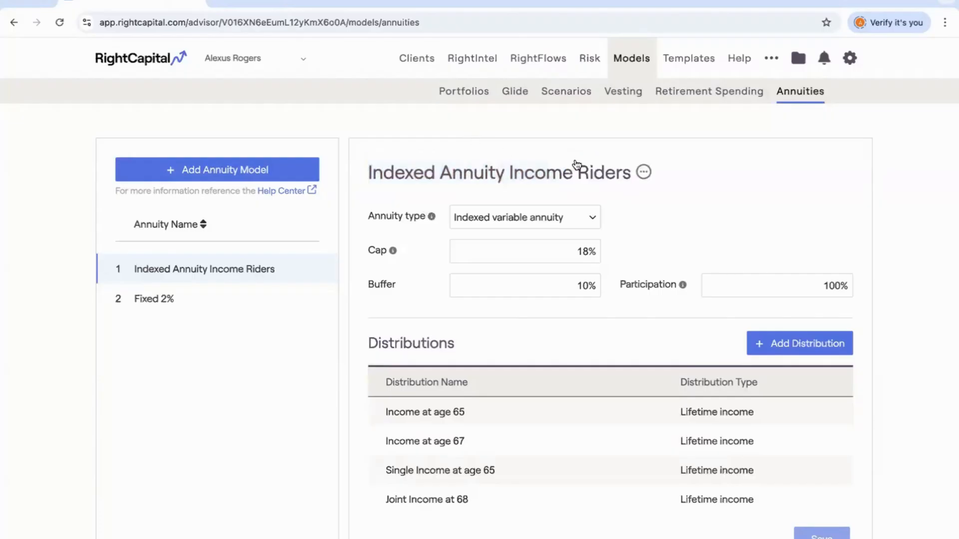
click(644, 173)
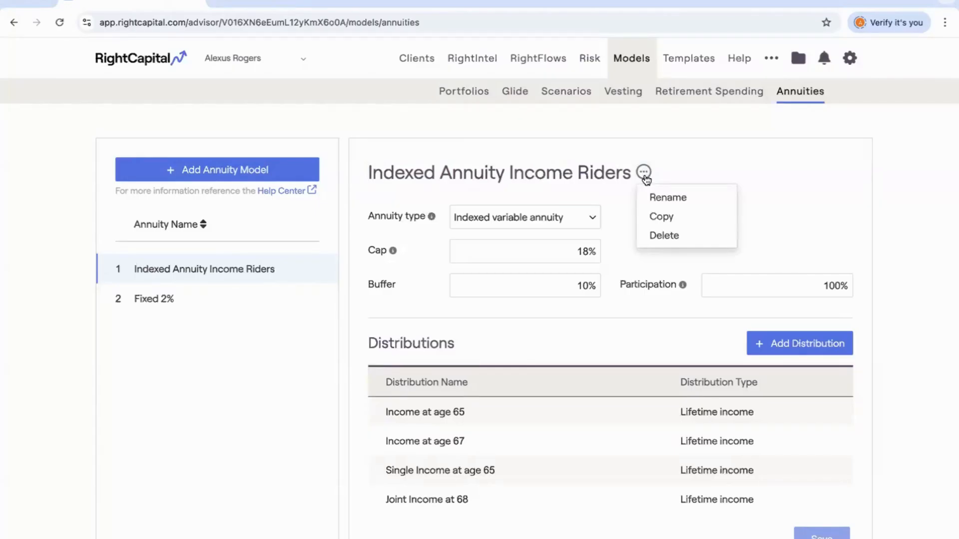
click(651, 210)
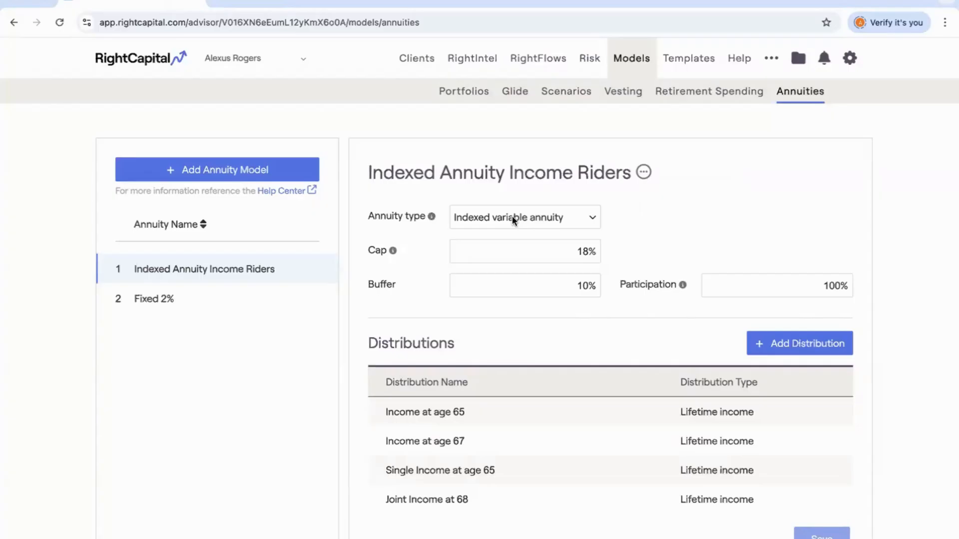
Review the annuity types available for the Indexed Annuity Income Riders model and its list of distributions
click(553, 218)
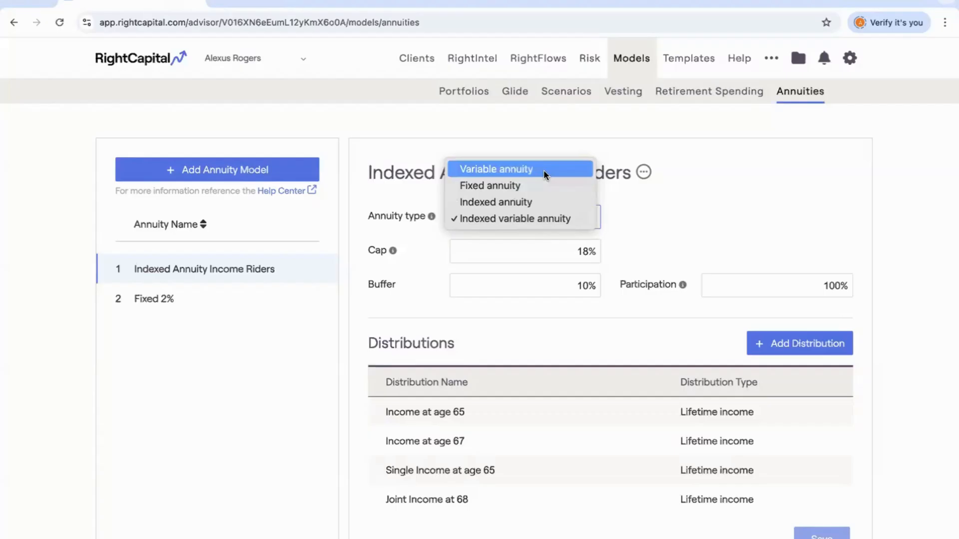
click(639, 225)
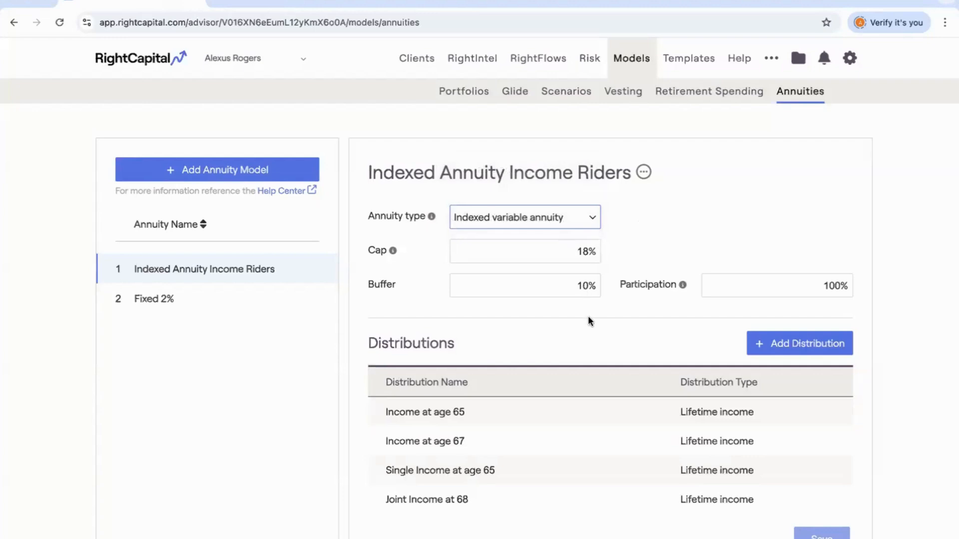
scroll(588, 319, down, 1)
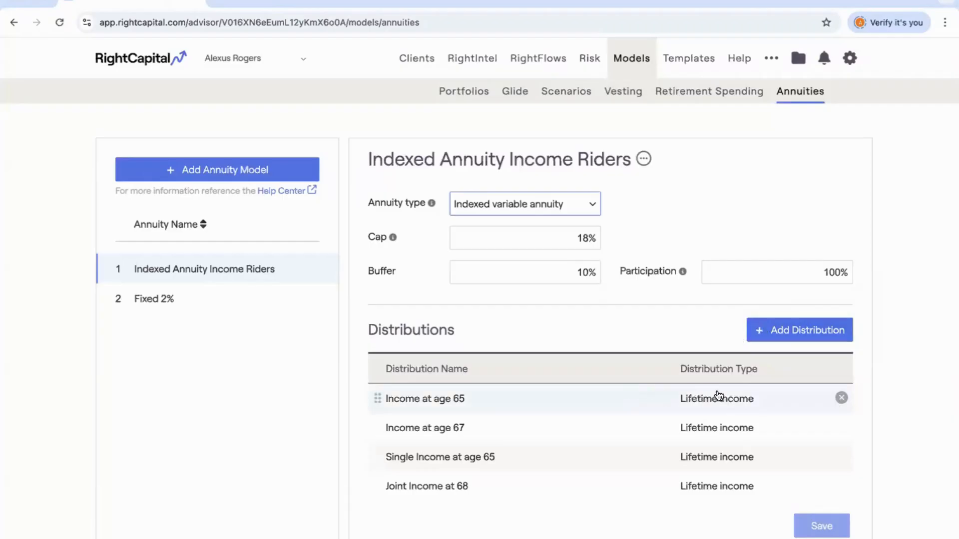
Open the "Income at age 65" distribution and check its name and the available distribution types, keeping Lifetime income
click(706, 395)
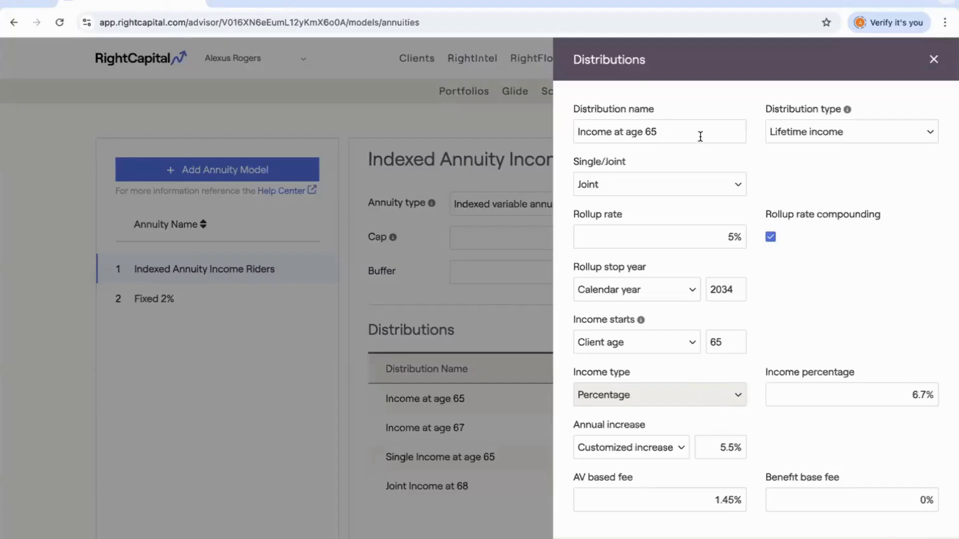
drag(681, 135, 564, 139)
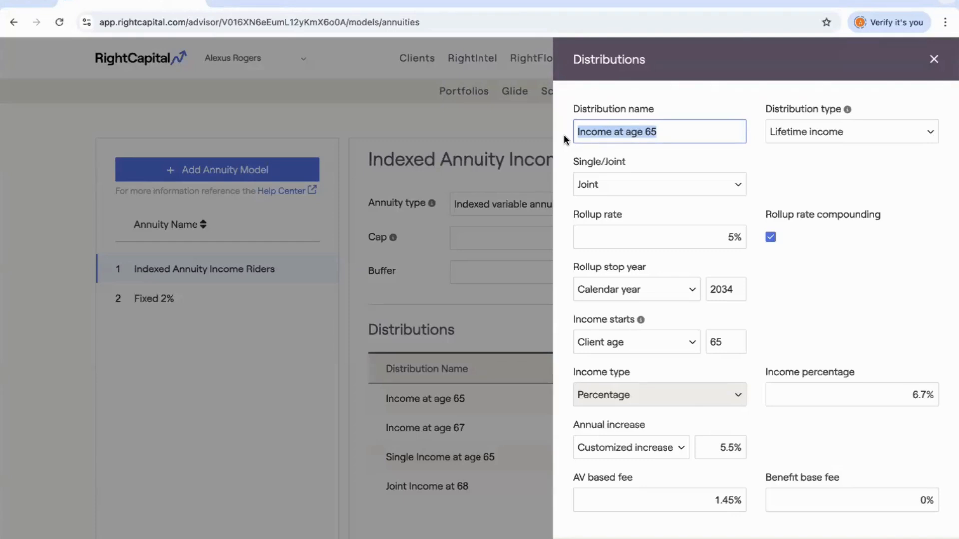
click(893, 157)
click(871, 135)
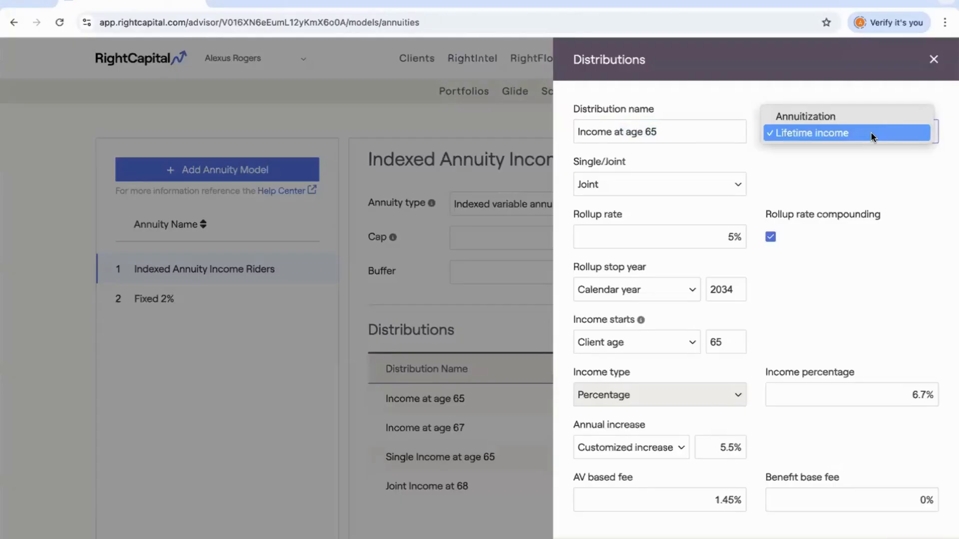
click(871, 133)
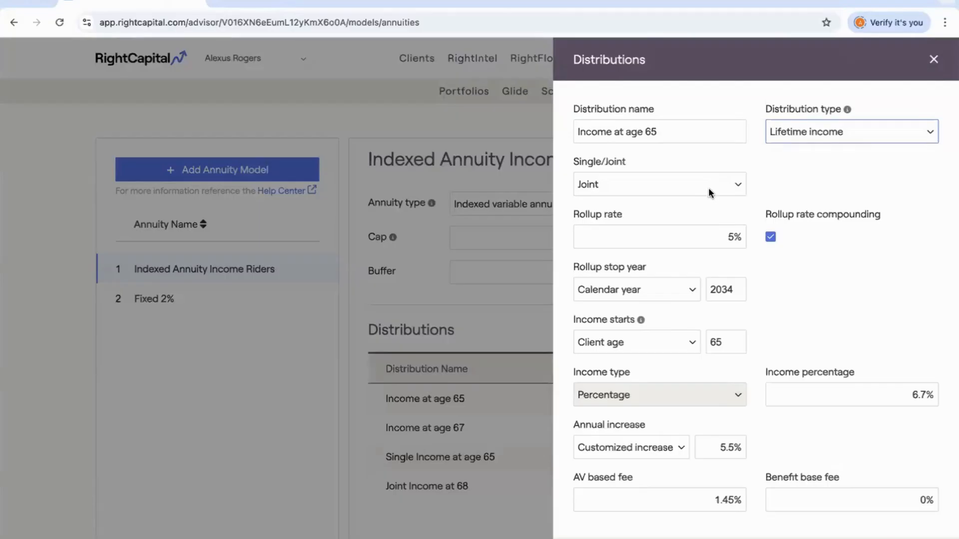
Check the distribution's Single/Joint choices and its remaining income and fee settings, then close the distribution details
click(708, 187)
click(773, 185)
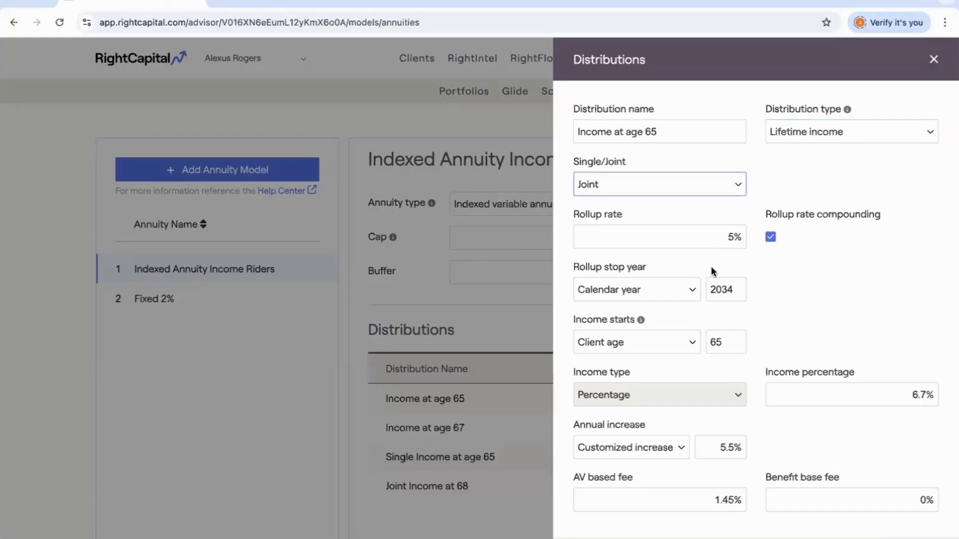
scroll(711, 270, down, 1)
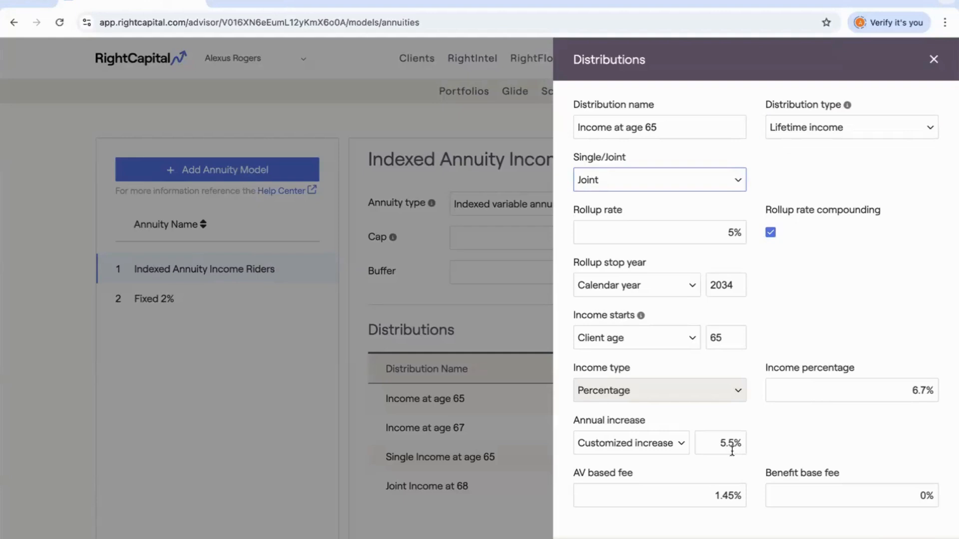
click(799, 537)
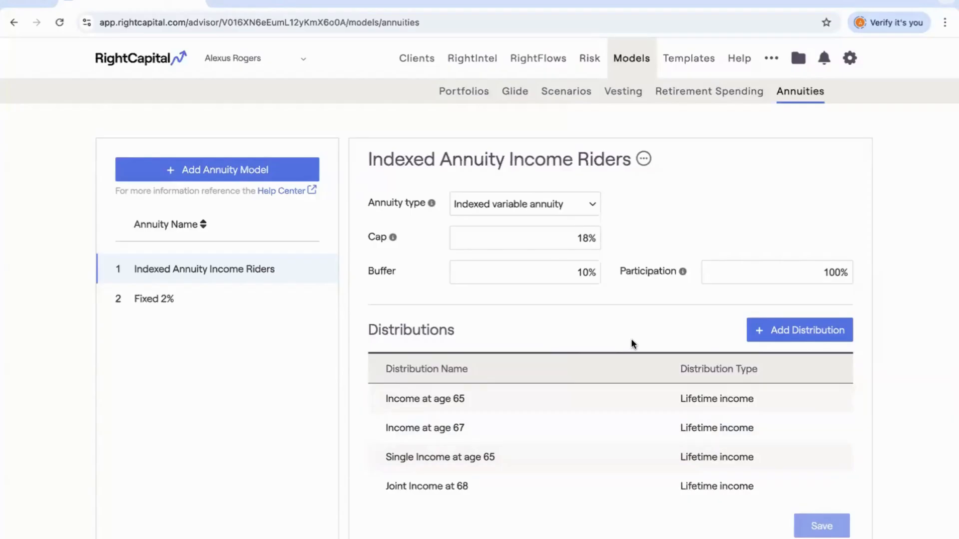
scroll(631, 338, up, 1)
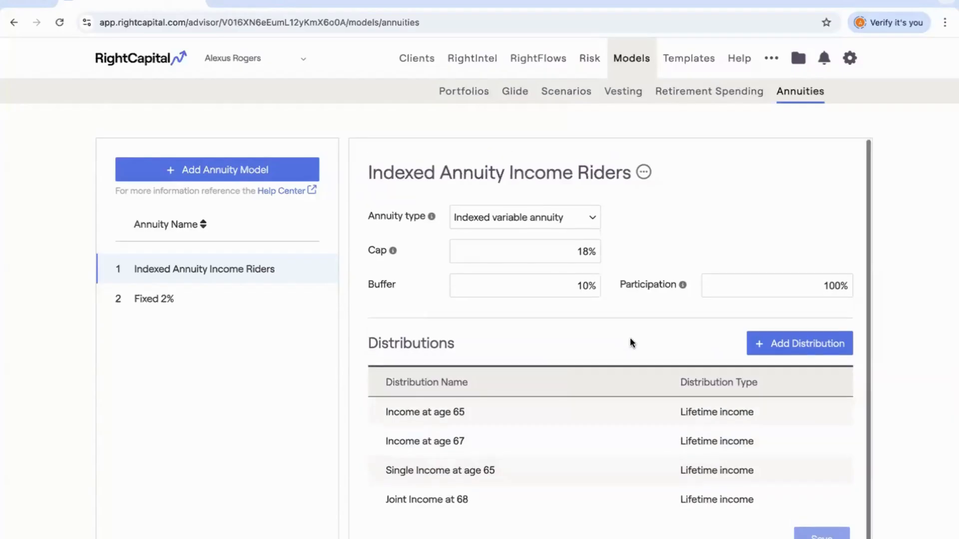
Open the vesting models and review the vesting types available for the "1 years vesting" model
click(625, 99)
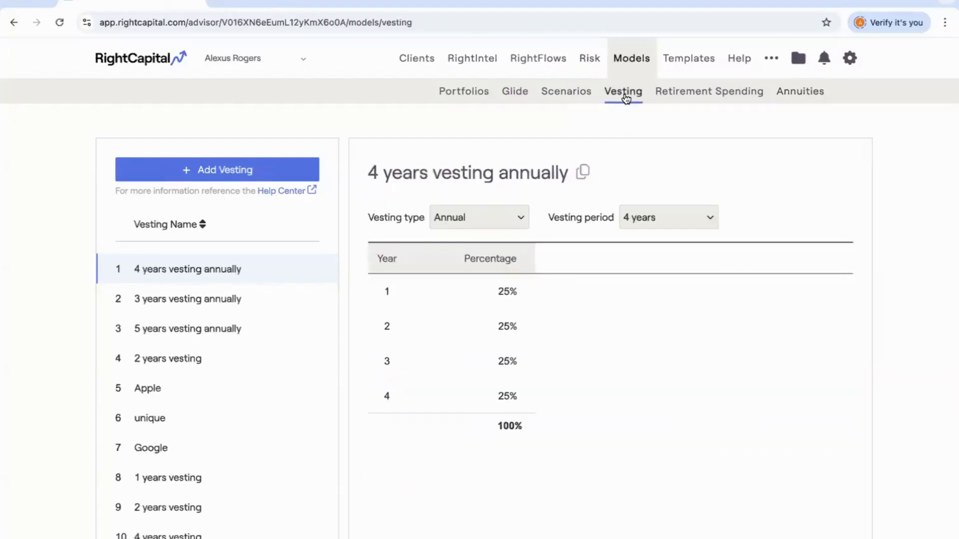
mouse_move(266, 263)
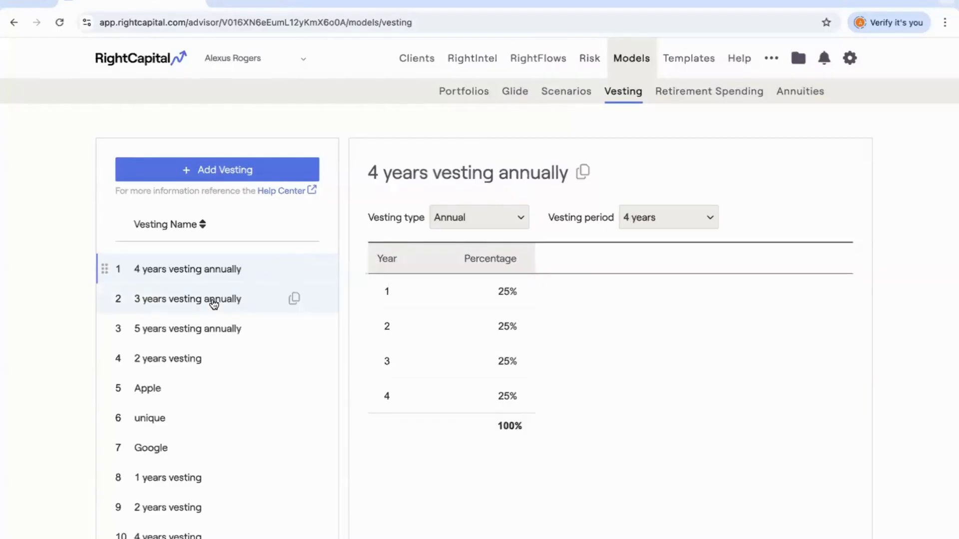
click(208, 477)
click(456, 220)
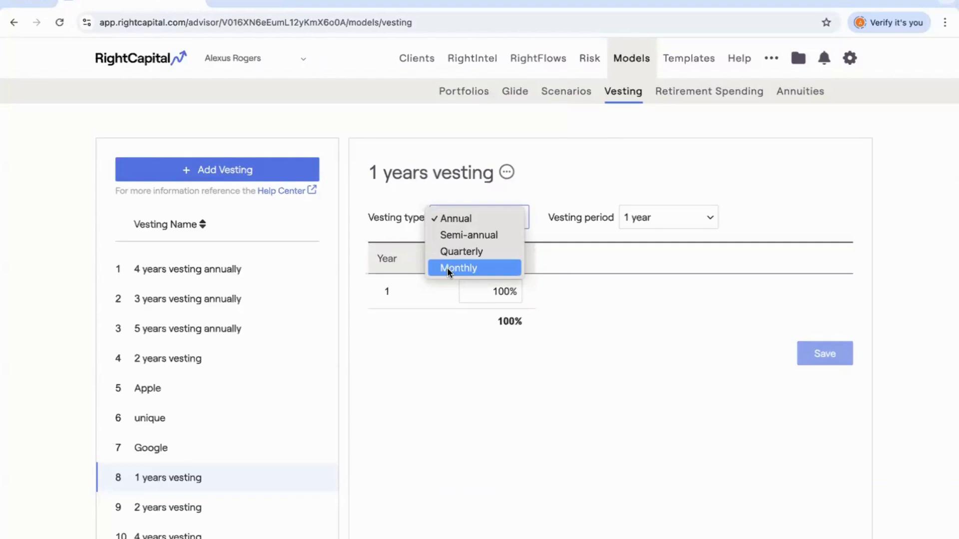
click(551, 149)
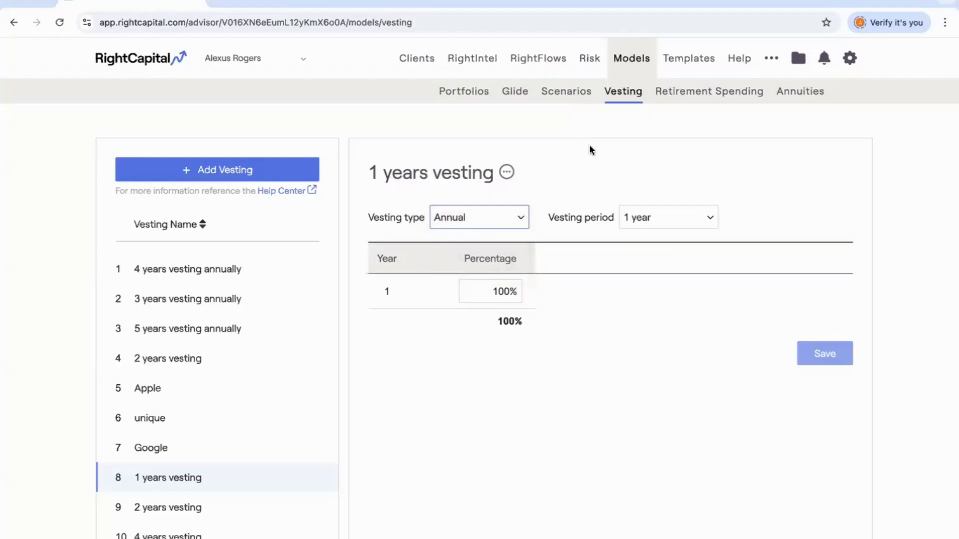
Open the category templates and review Template #1's categories and the kinds of category that can be added
click(689, 59)
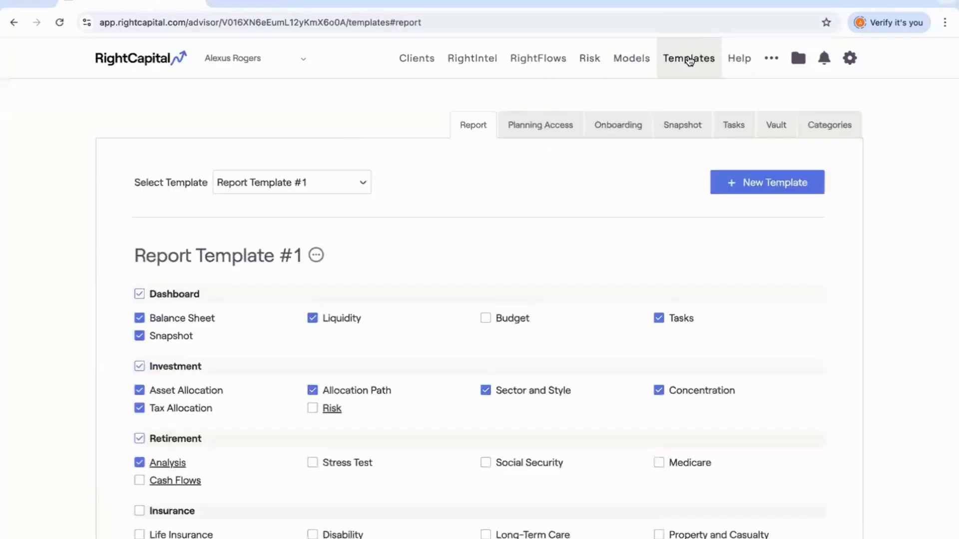
click(819, 131)
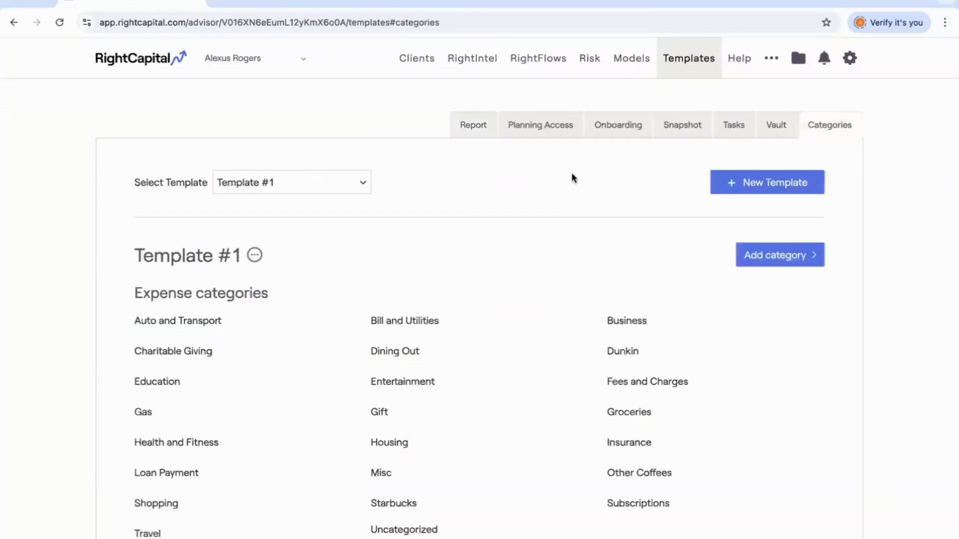
scroll(573, 176, down, 1)
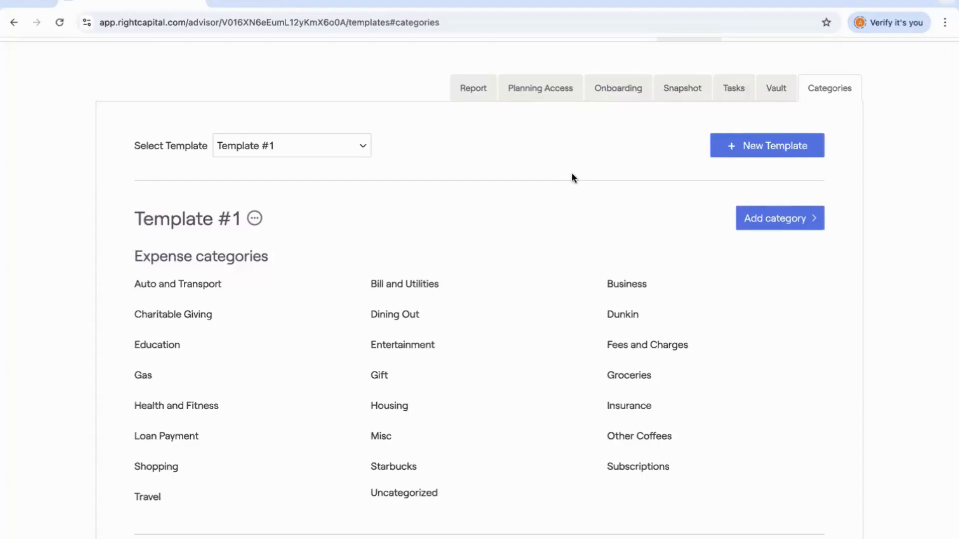
scroll(571, 173, down, 3)
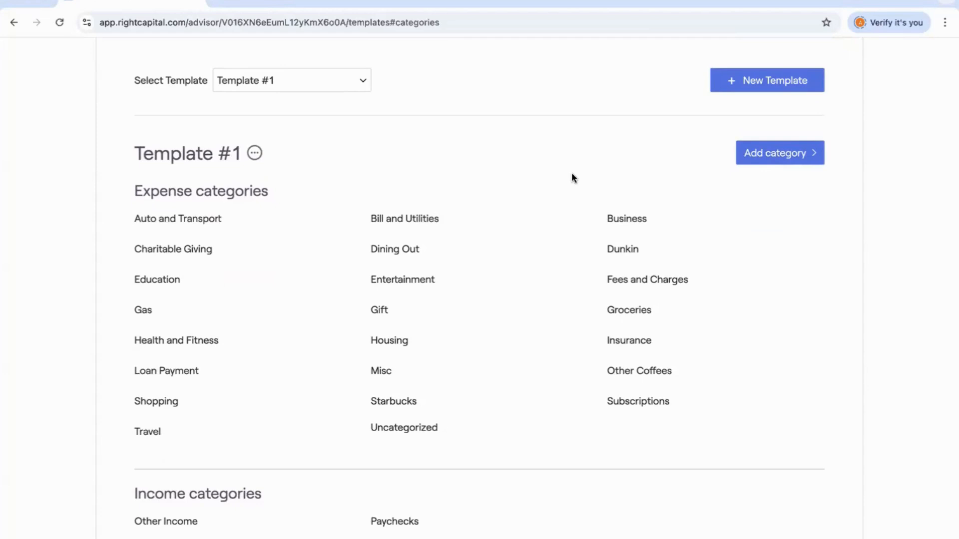
scroll(768, 148, down, 1)
click(768, 138)
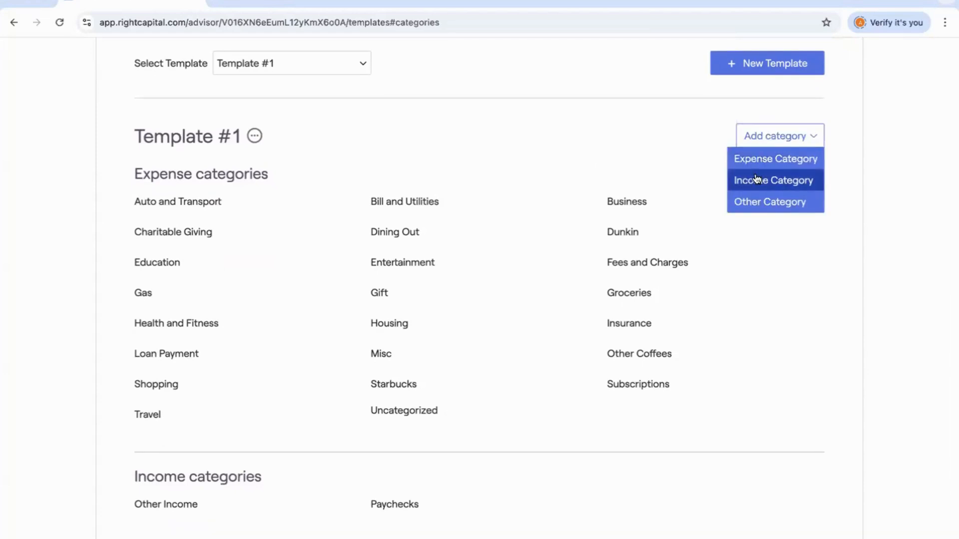
click(507, 94)
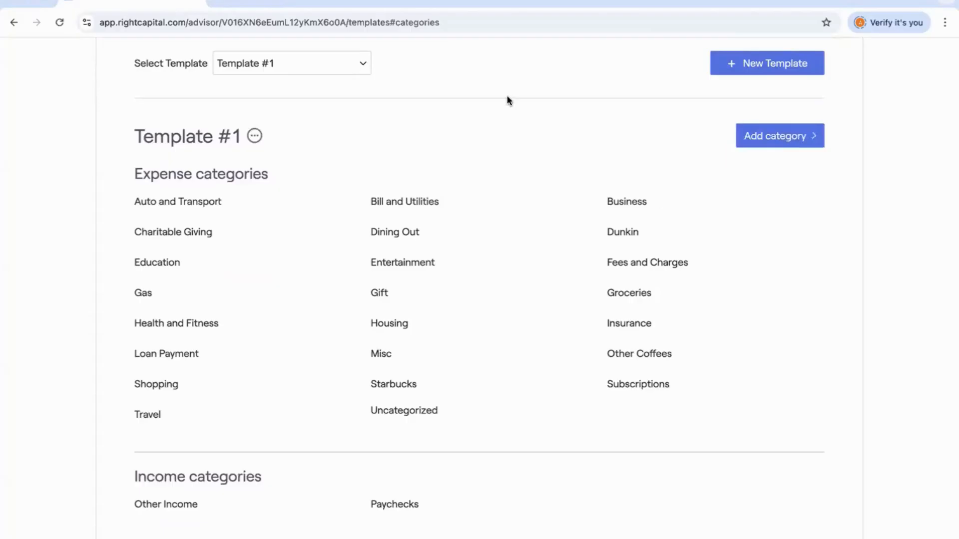
Open the Misc expense category's name for editing and look over the income and other categories
scroll(507, 96, down, 2)
click(379, 260)
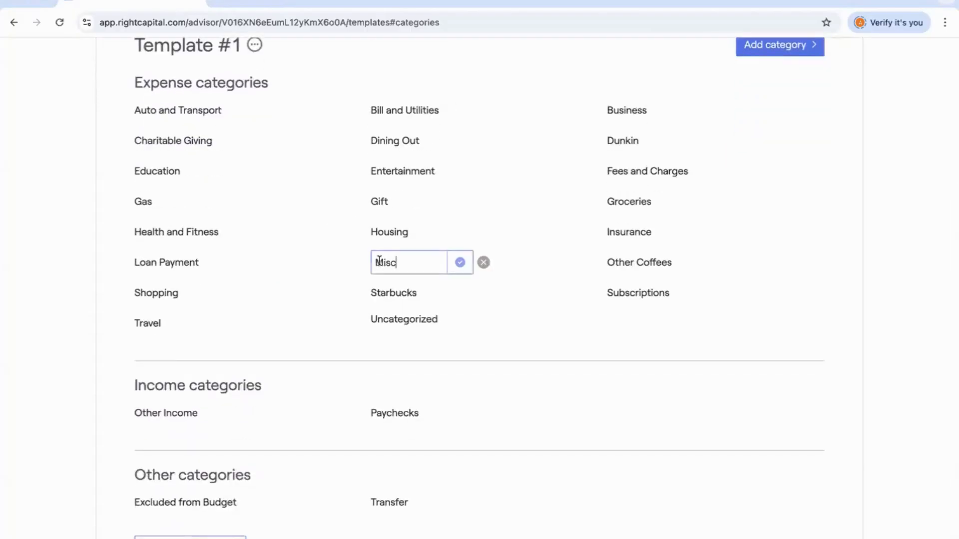
scroll(328, 428, down, 1)
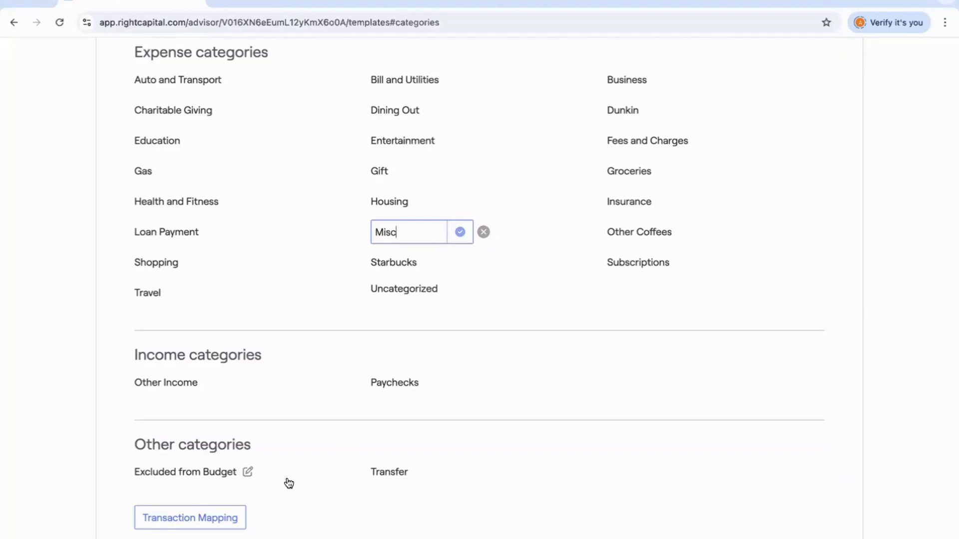
Review the transaction mapping between aggregation categories and RightCapital categories for Template #1, then close it
click(182, 520)
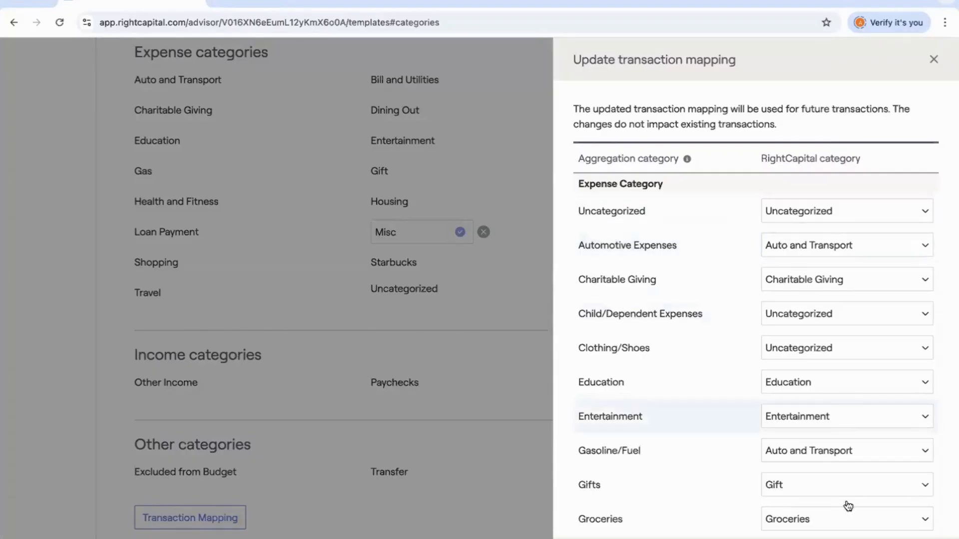
click(526, 419)
scroll(525, 417, up, 2)
scroll(526, 417, up, 3)
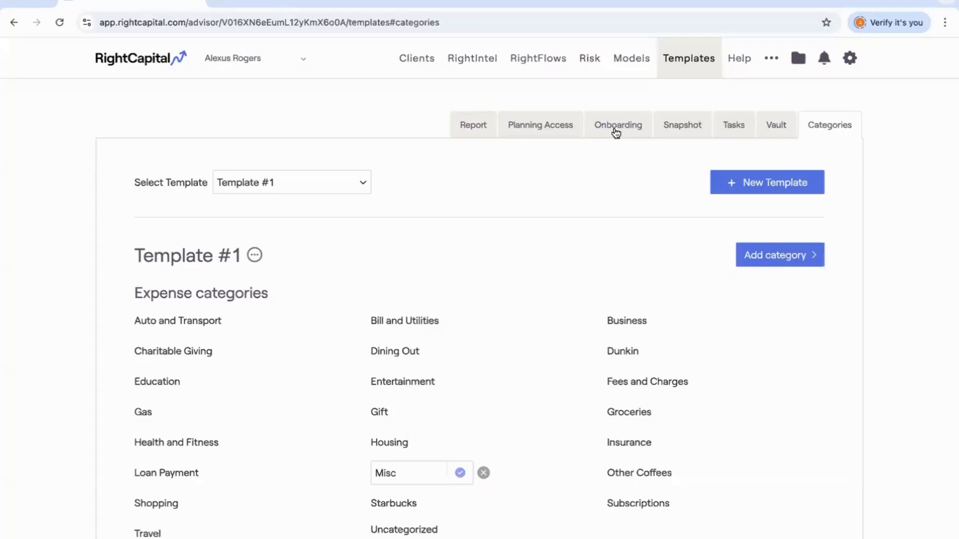
Open the onboarding templates and review Onboarding Workflow #1's editable name, available template types and data entry modules
click(616, 131)
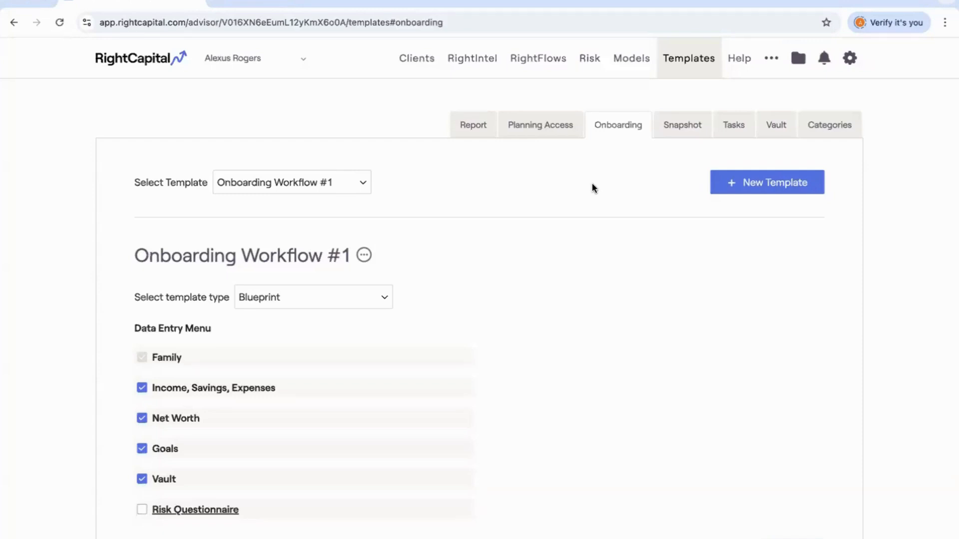
scroll(428, 265, down, 1)
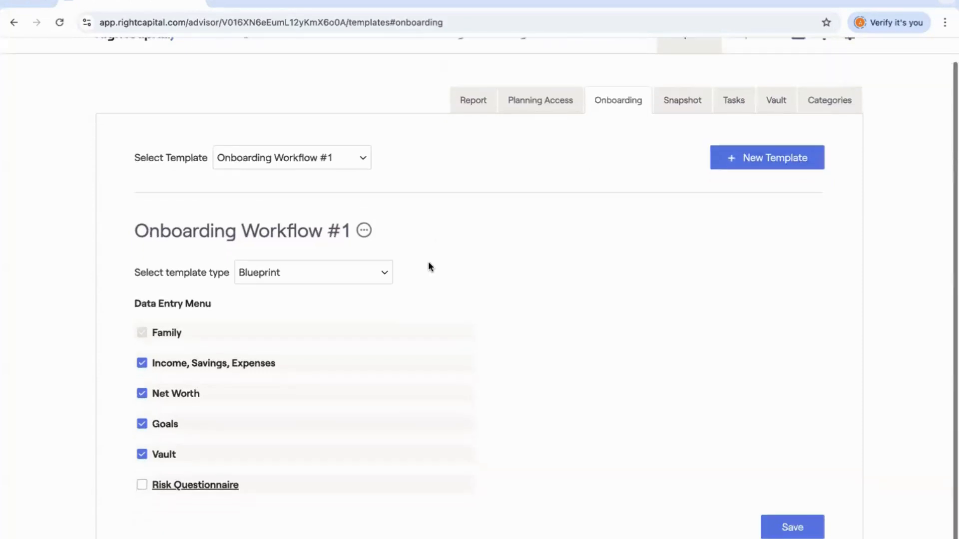
click(324, 226)
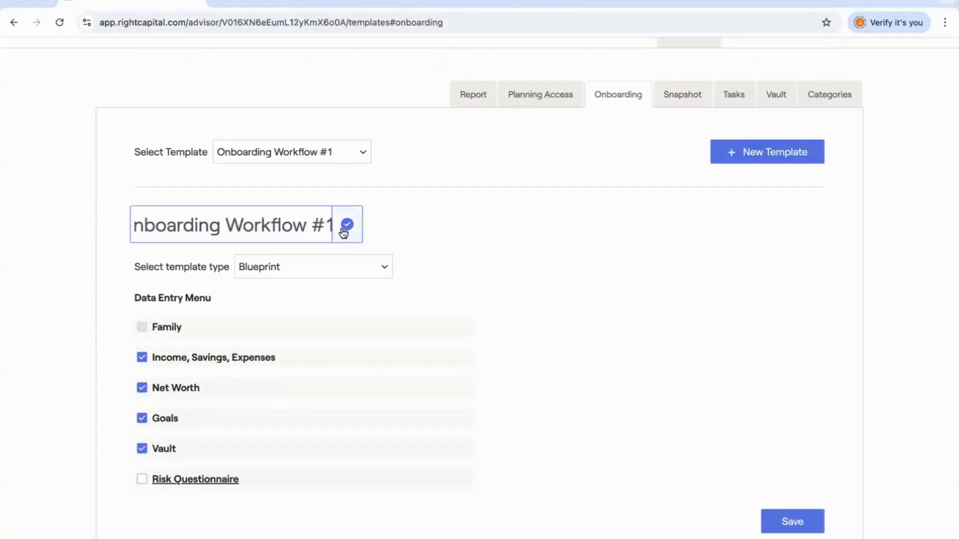
click(342, 231)
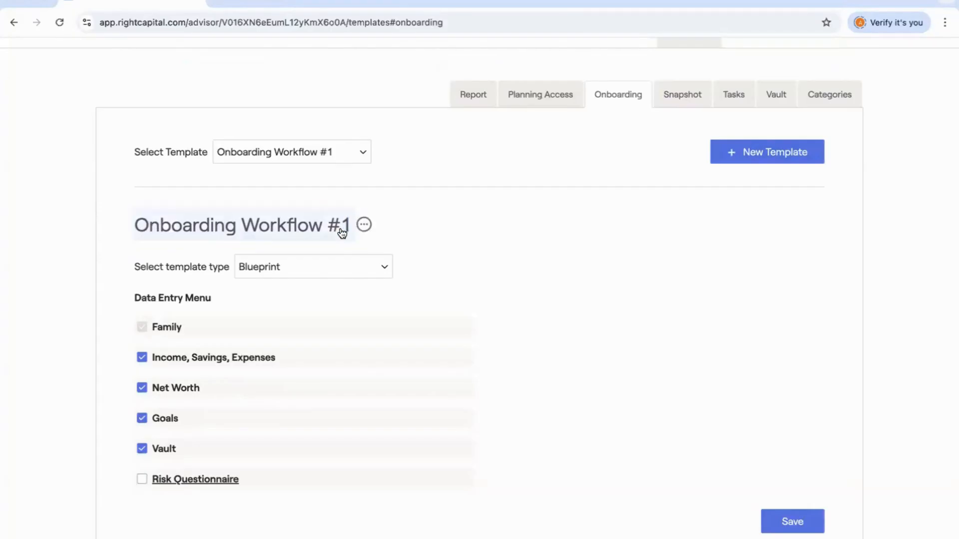
click(342, 274)
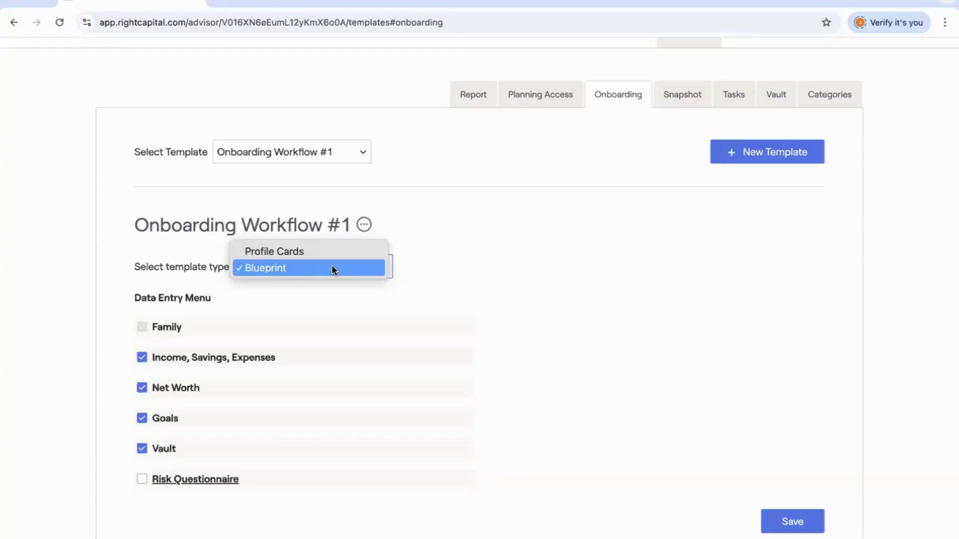
click(202, 300)
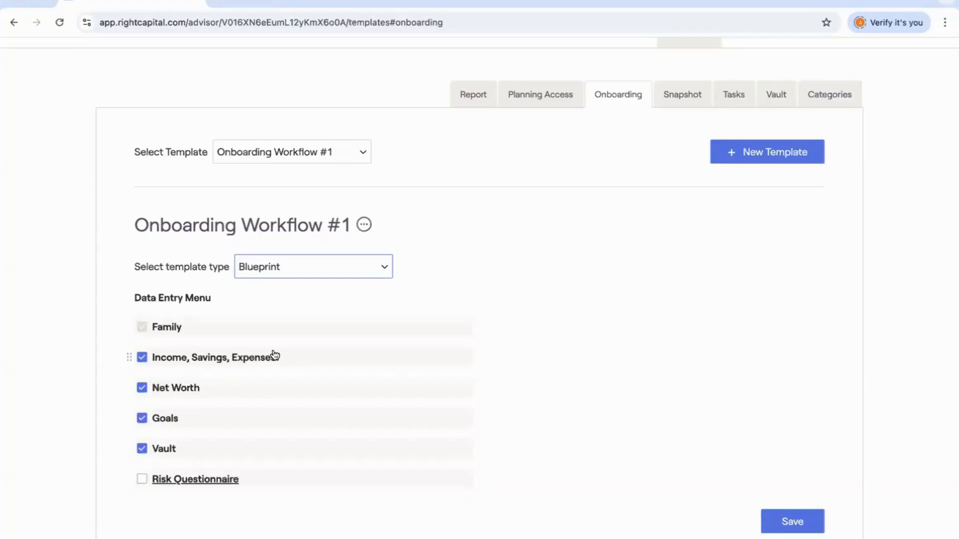
scroll(272, 356, up, 1)
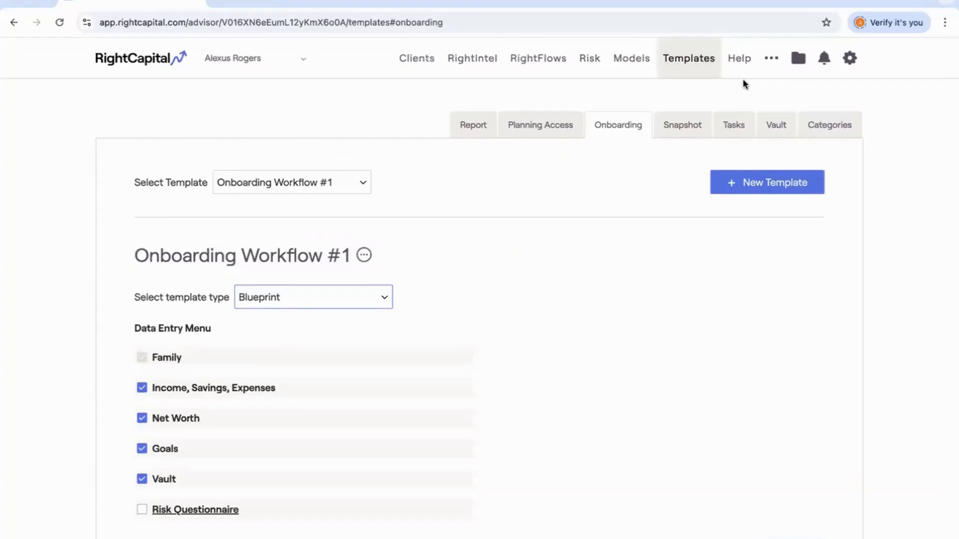
Open the client groups in the client settings and review the default templates for the Current clients group, including the onboarding template choices
click(771, 62)
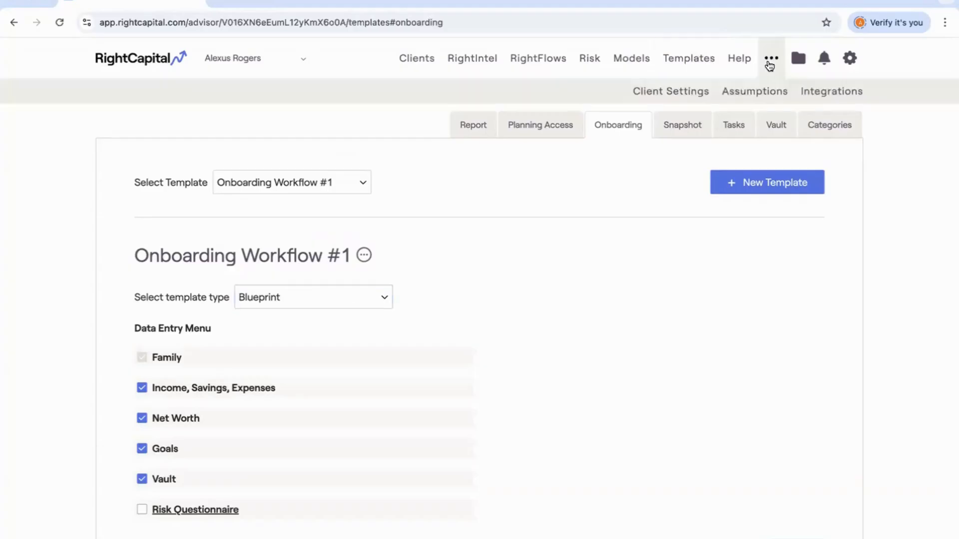
click(687, 102)
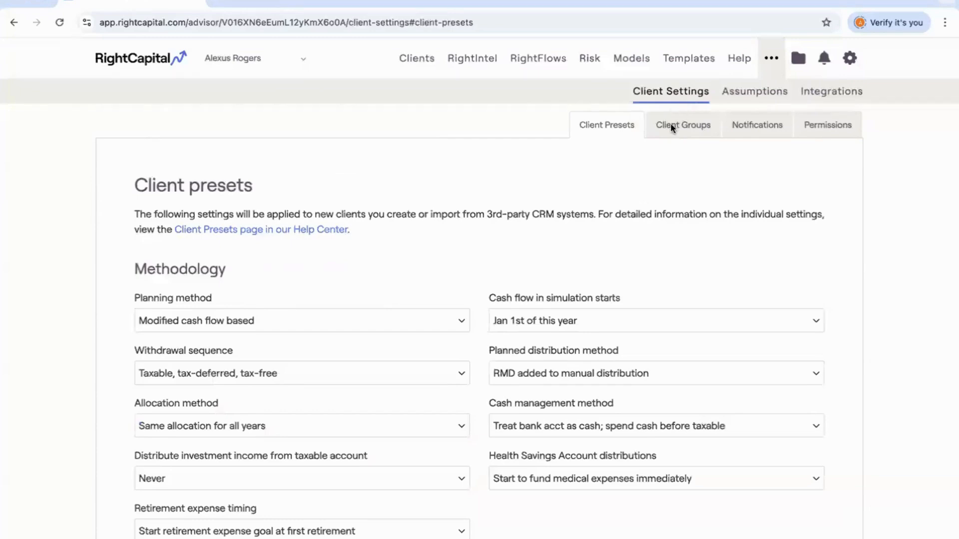
click(671, 125)
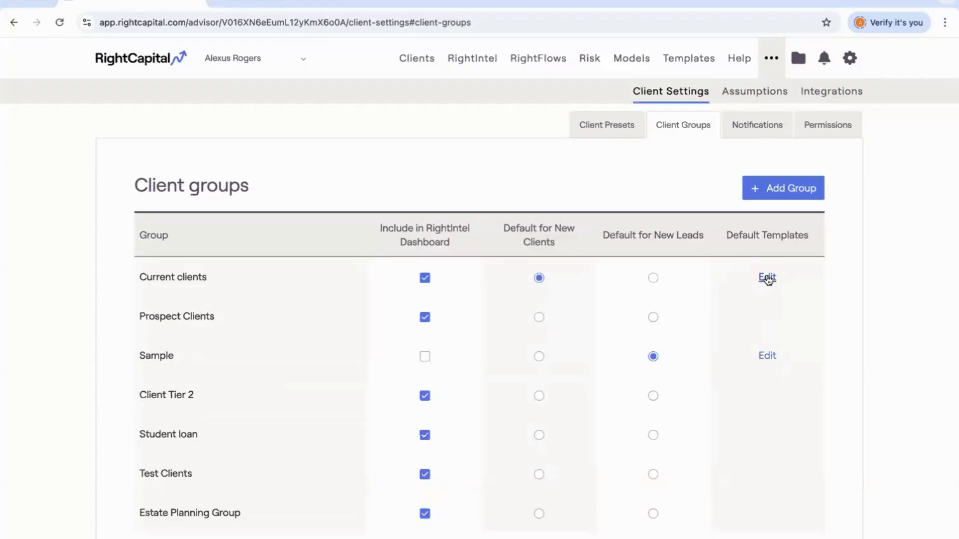
click(768, 278)
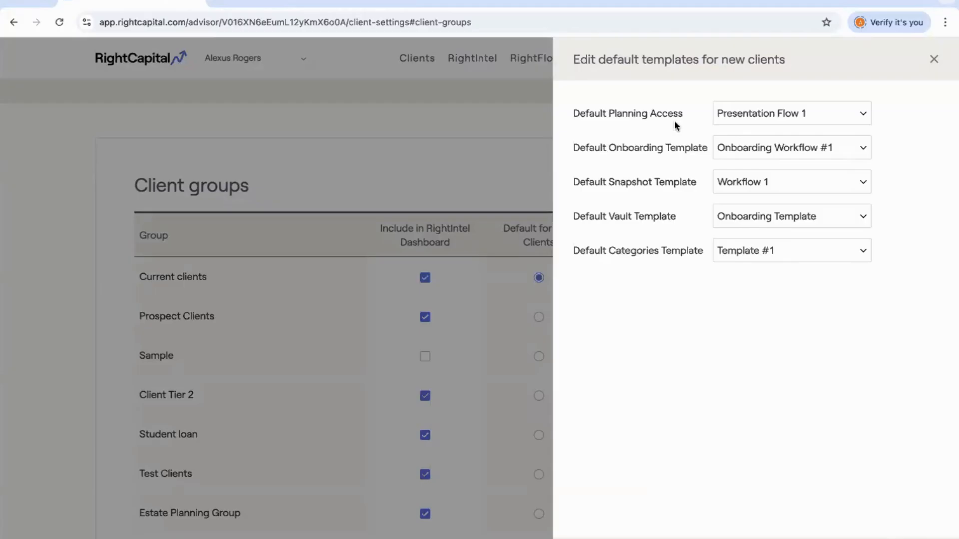
click(788, 147)
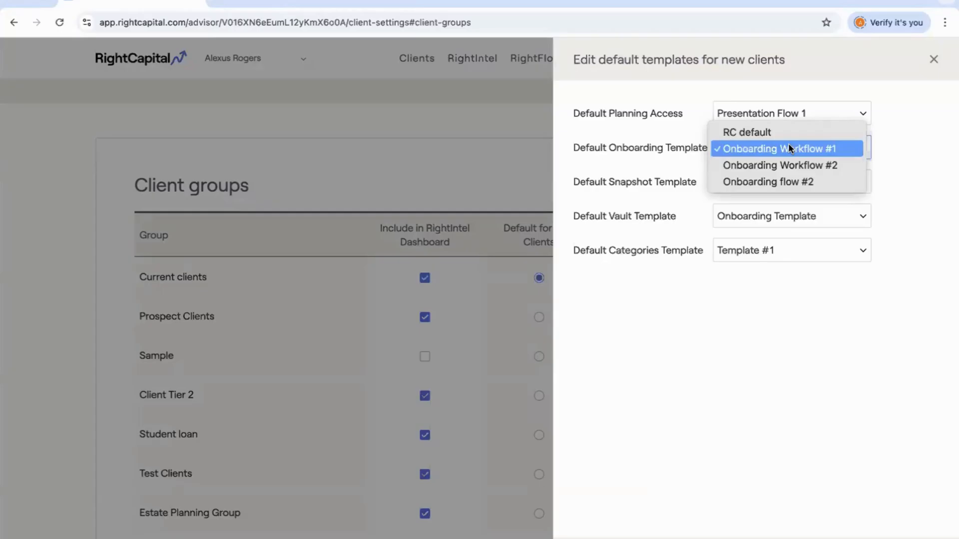
click(719, 149)
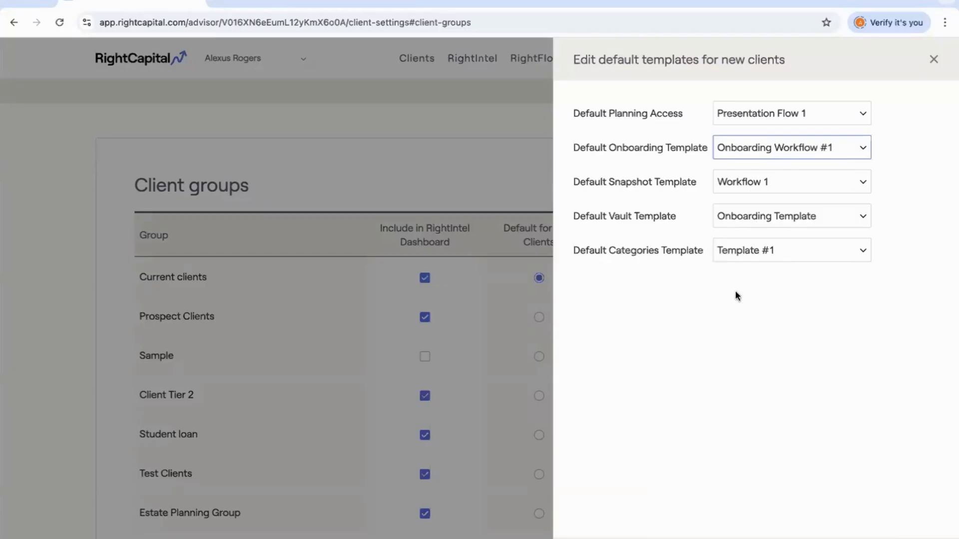
click(893, 538)
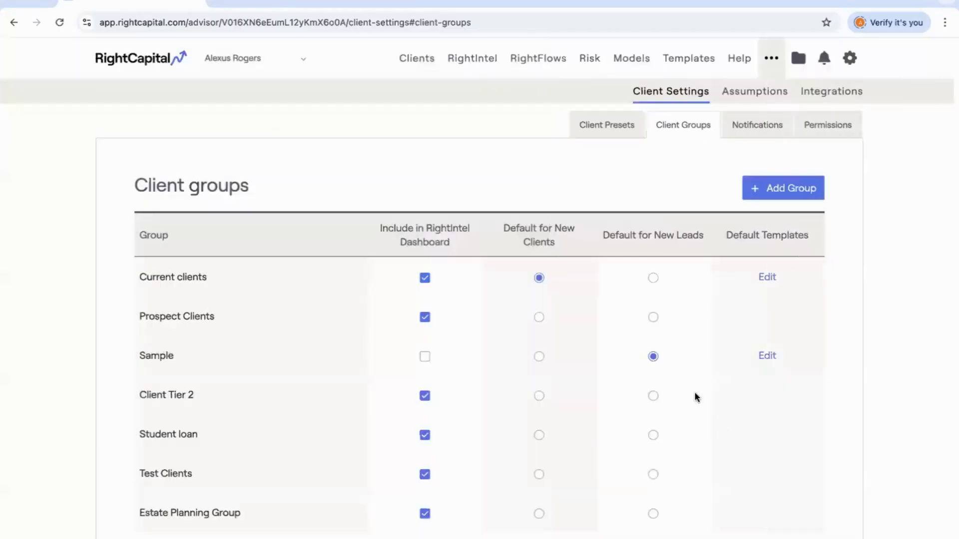
Search the client list by the client's first name and review the onboarding template and template type choices for that client
click(424, 63)
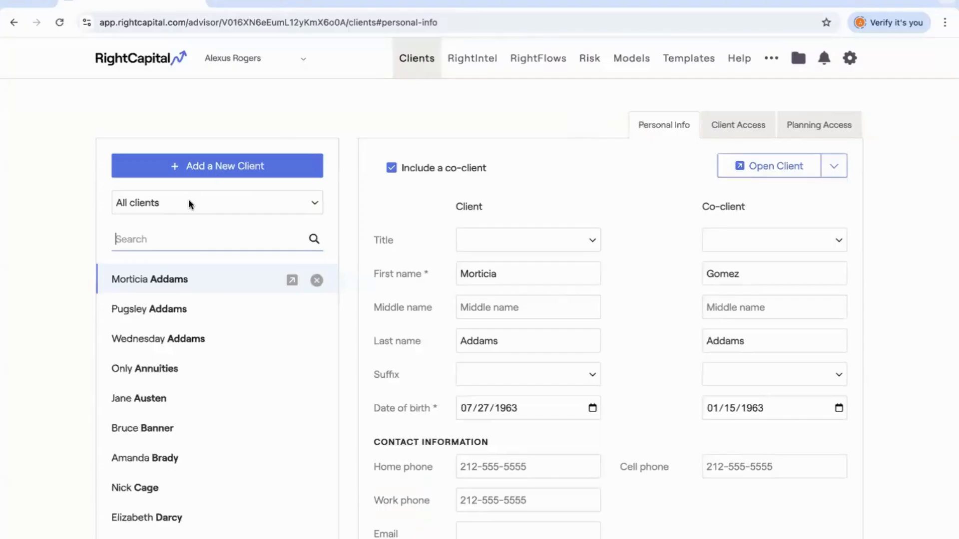
text(sansa)
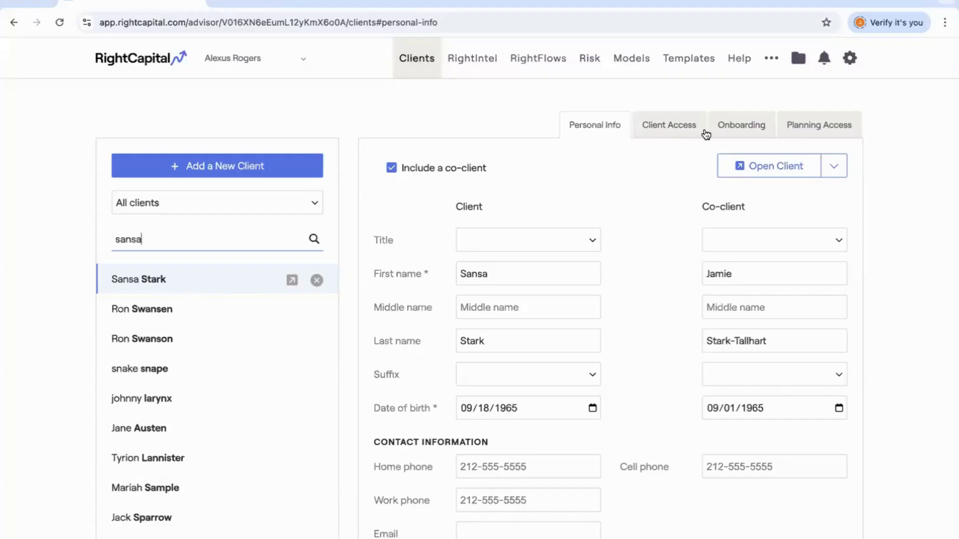
click(748, 128)
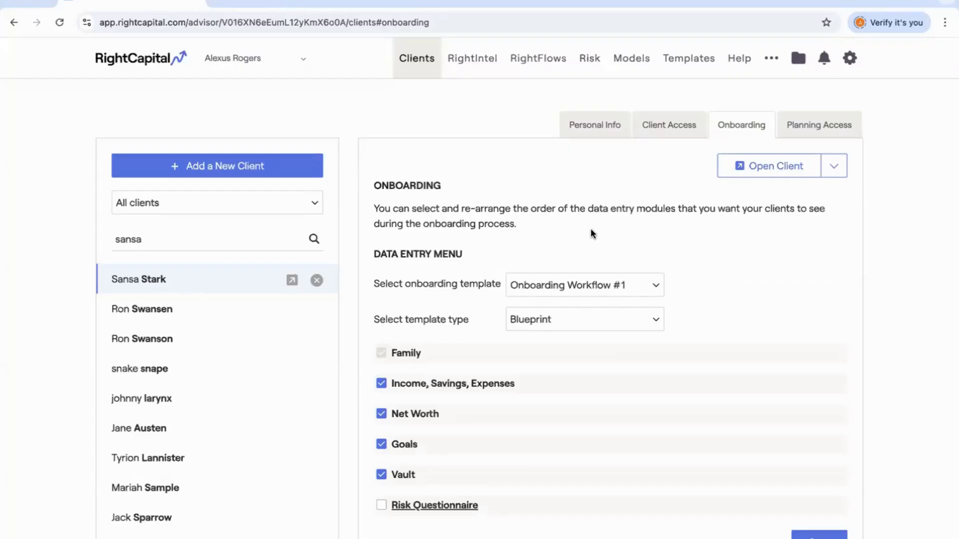
click(590, 283)
click(738, 289)
click(622, 322)
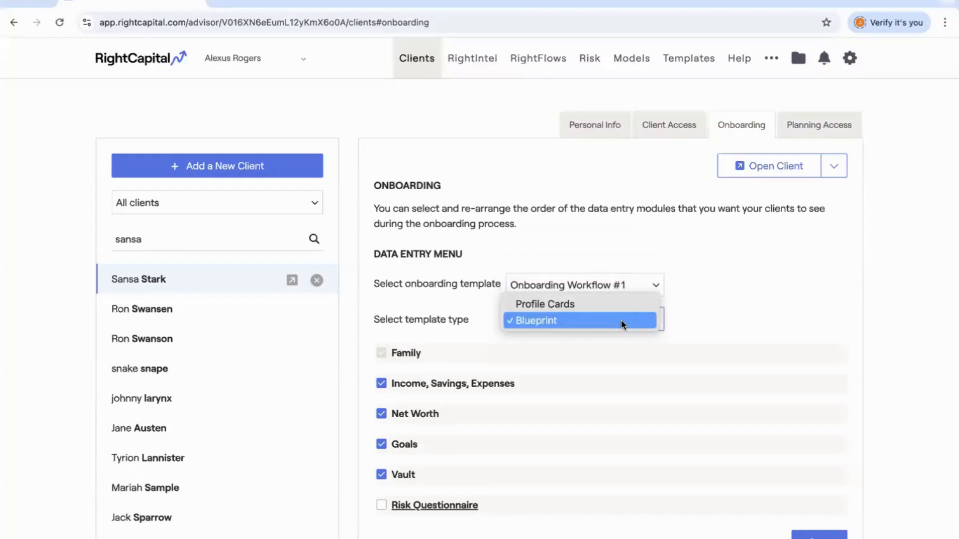
click(686, 312)
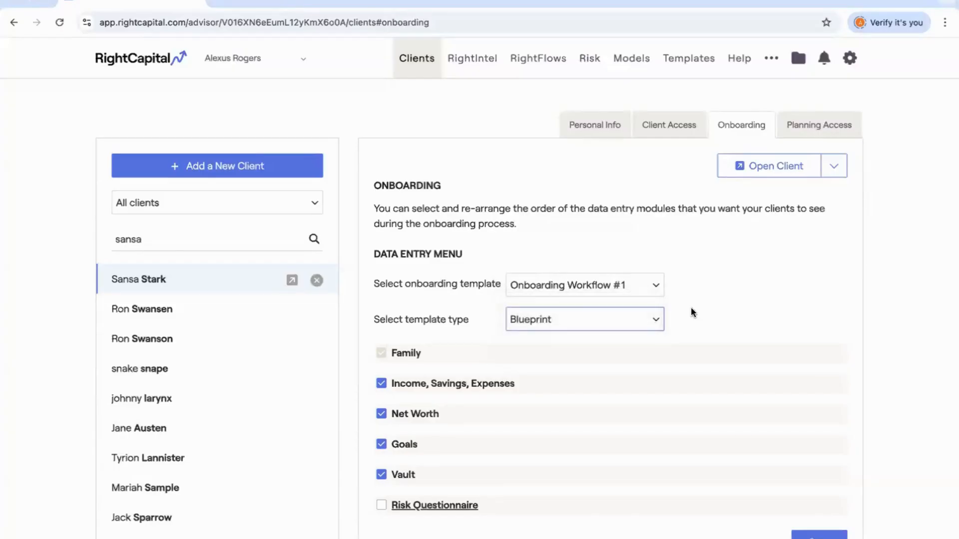
Open the selected client's onboarding blueprint and examine the income, savings and expense cards in Step 2
click(293, 282)
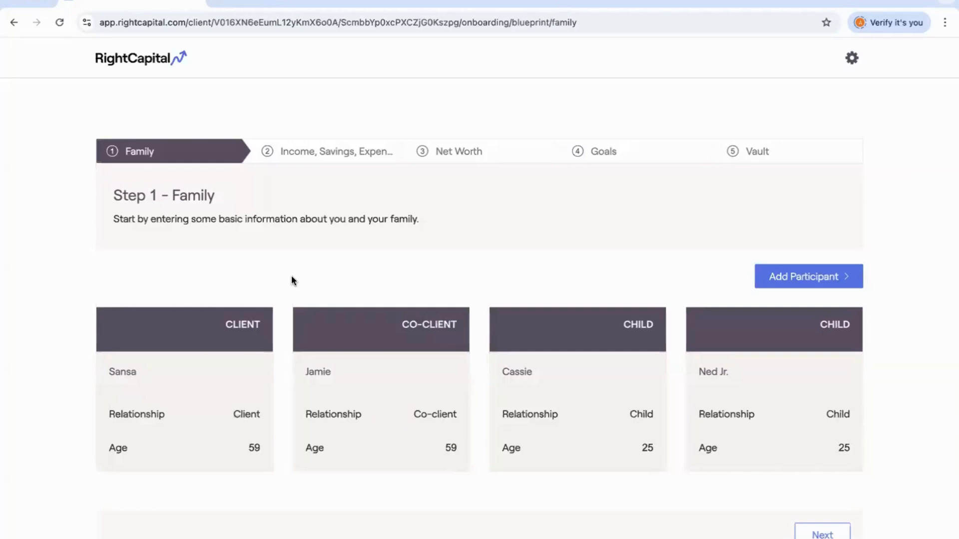
click(317, 158)
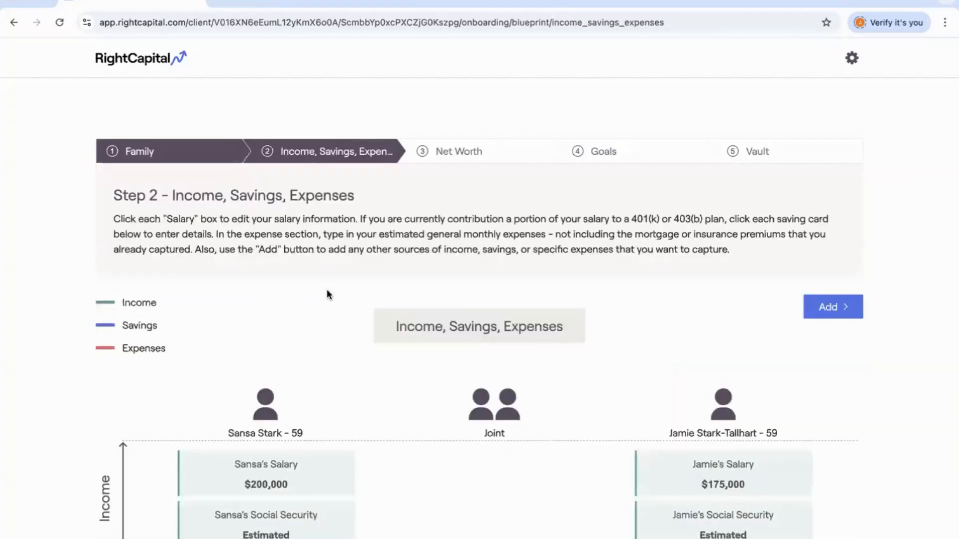
scroll(328, 293, down, 2)
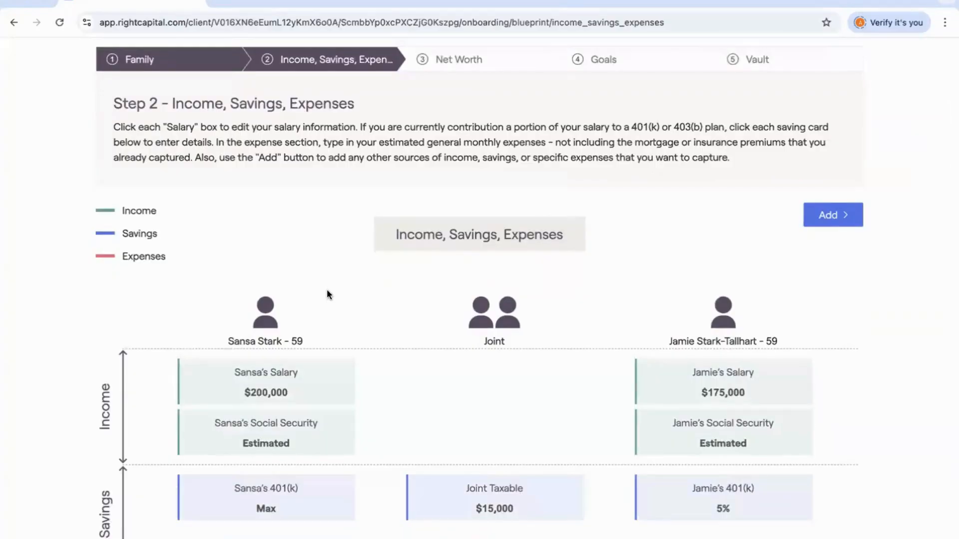
scroll(328, 292, down, 3)
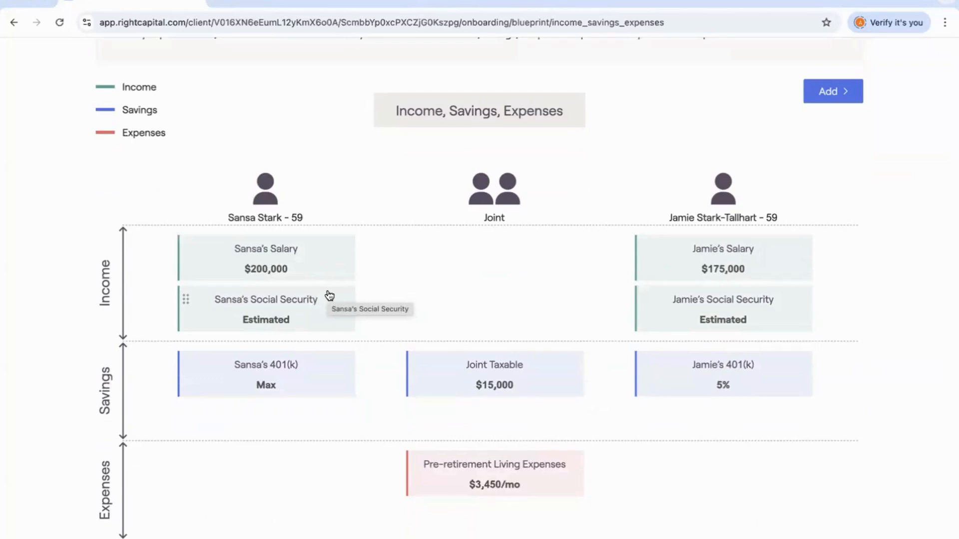
Set the annual amount of the primary client's salary to $220,000 and save it
click(297, 261)
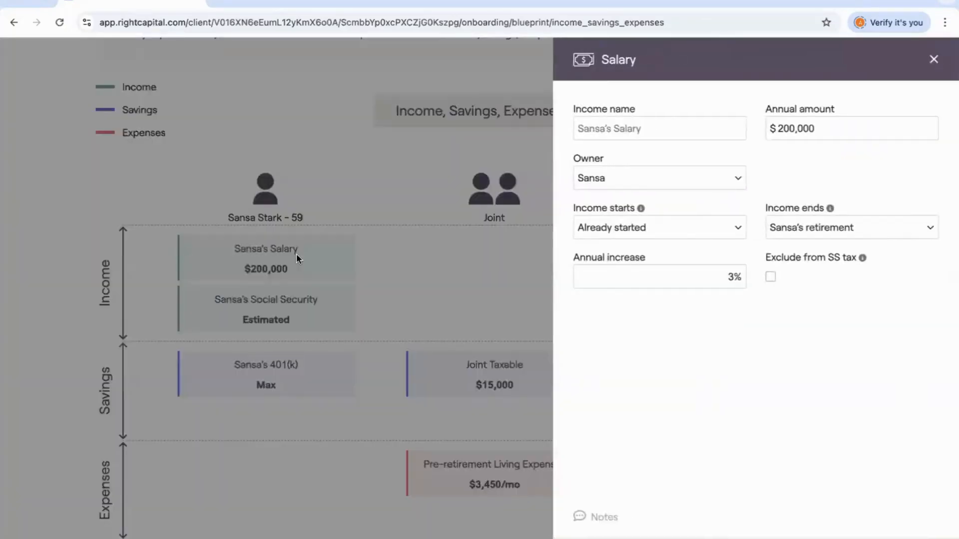
click(789, 129)
key(BackSpace)
text(2)
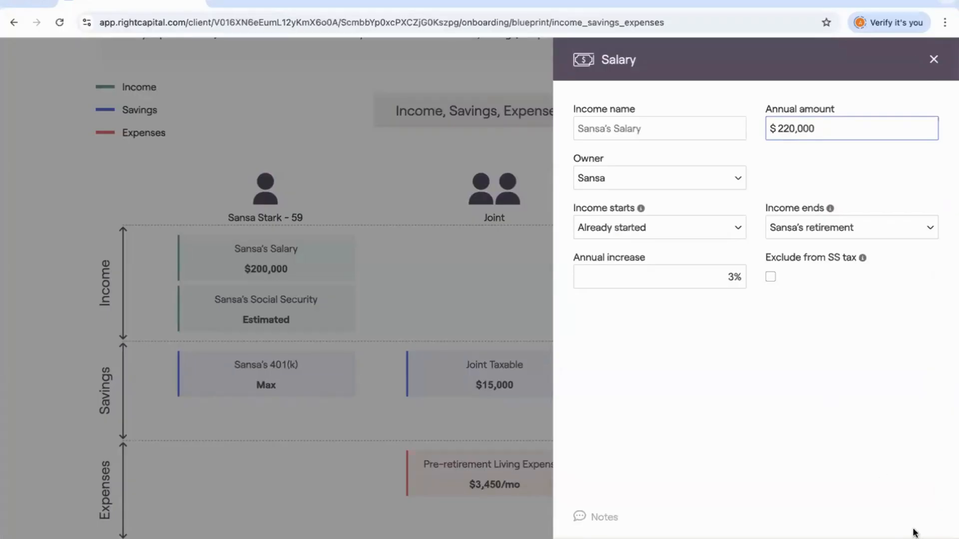
click(779, 538)
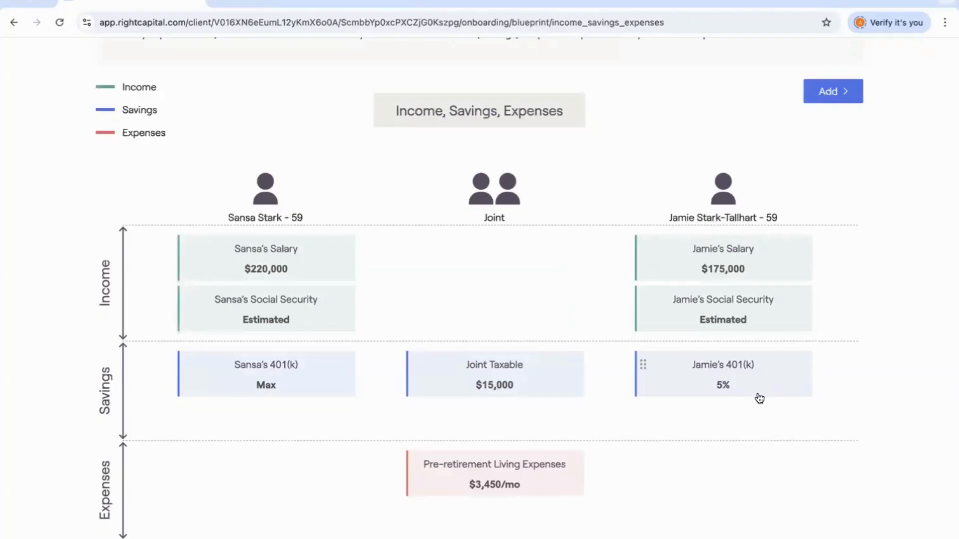
Review the kinds of expenses that can be added in the Income, Savings, Expenses step
scroll(759, 398, up, 2)
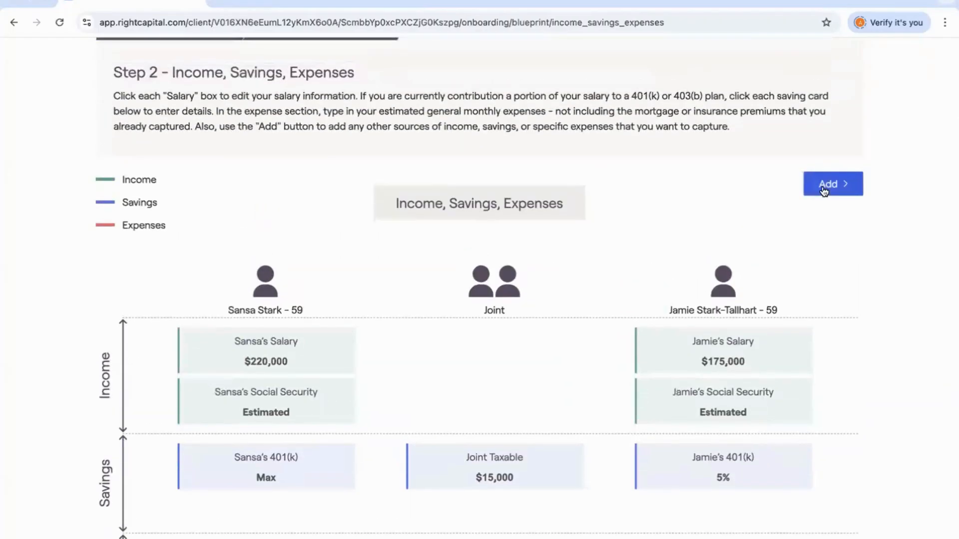
click(824, 190)
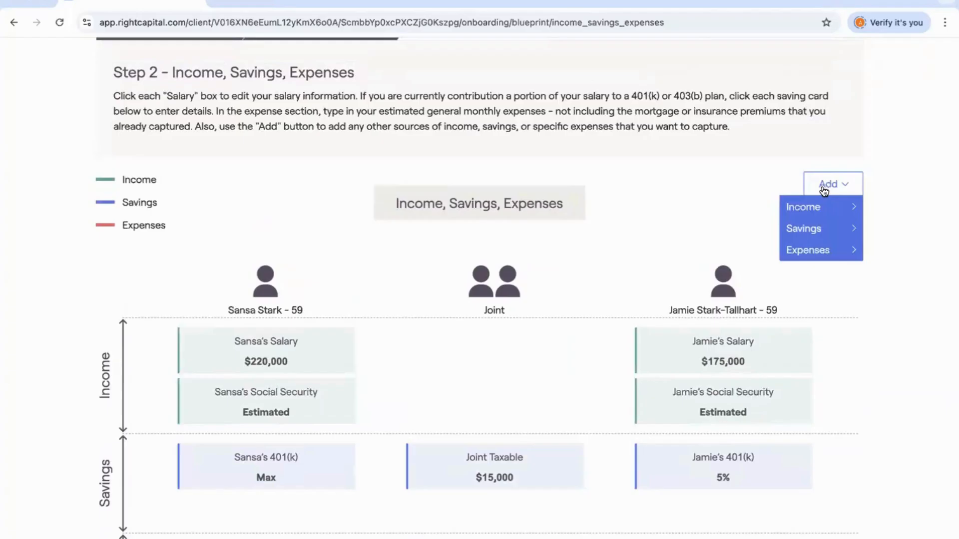
mouse_move(820, 256)
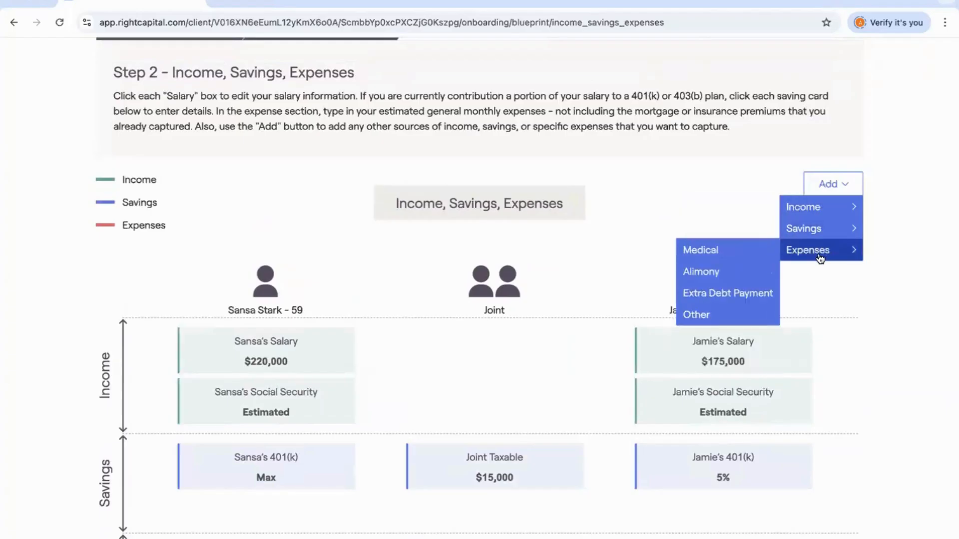
Advance to the Net Worth step and review the household's accounts, properties and debts and the kinds of items that can be added
scroll(880, 289, down, 3)
click(829, 532)
scroll(804, 436, up, 4)
scroll(804, 435, up, 2)
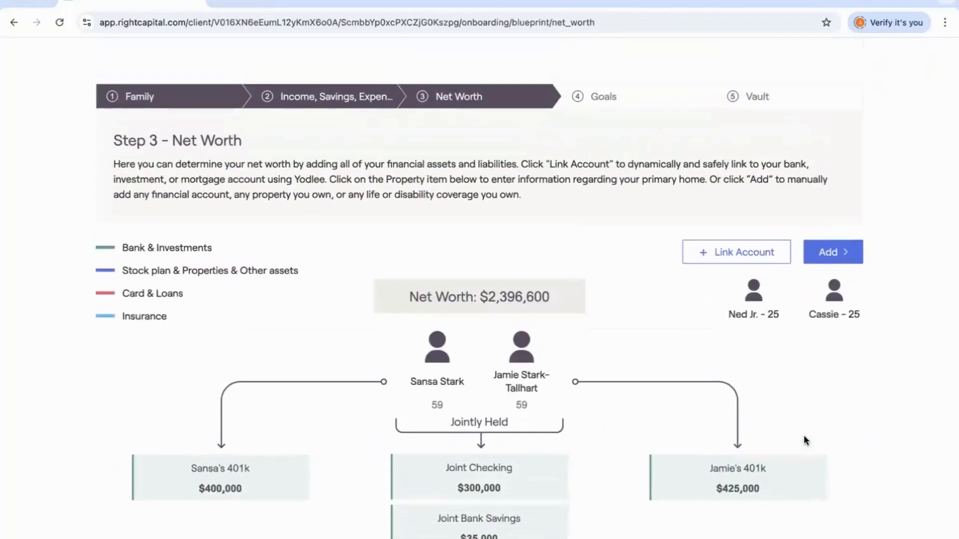
scroll(804, 435, down, 3)
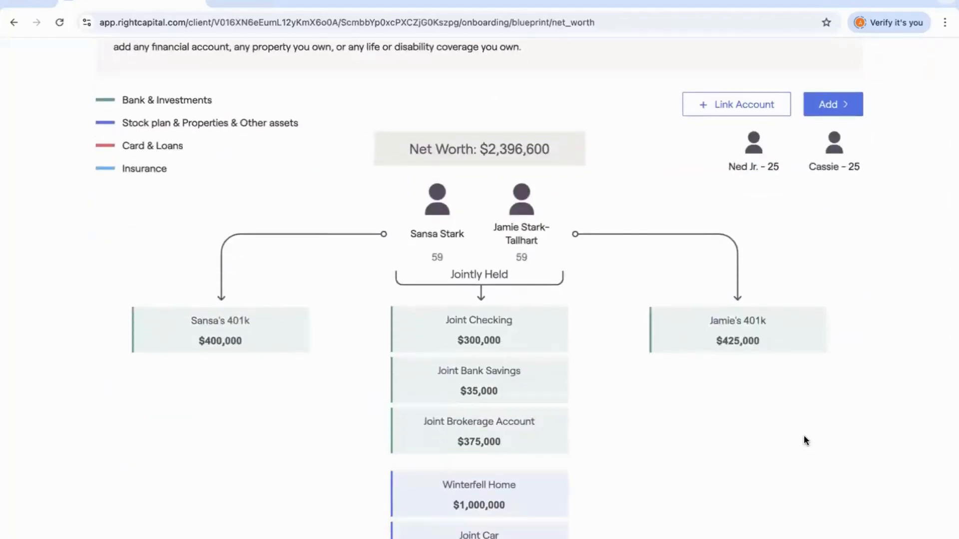
scroll(804, 436, down, 2)
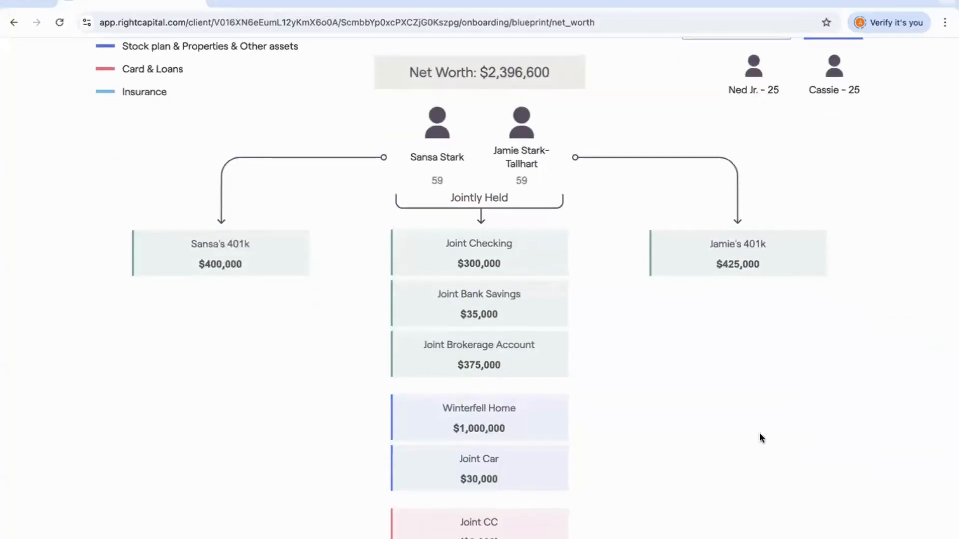
scroll(627, 370, up, 3)
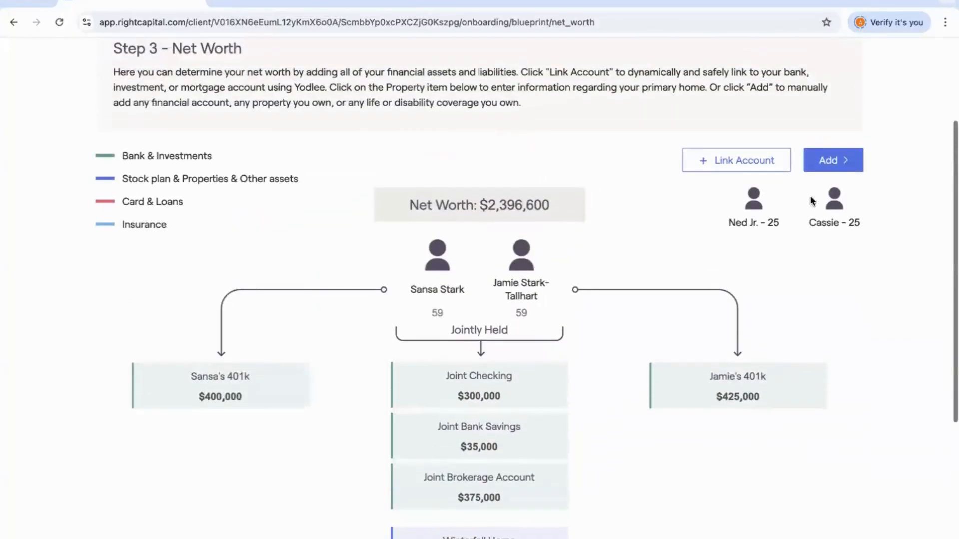
click(848, 156)
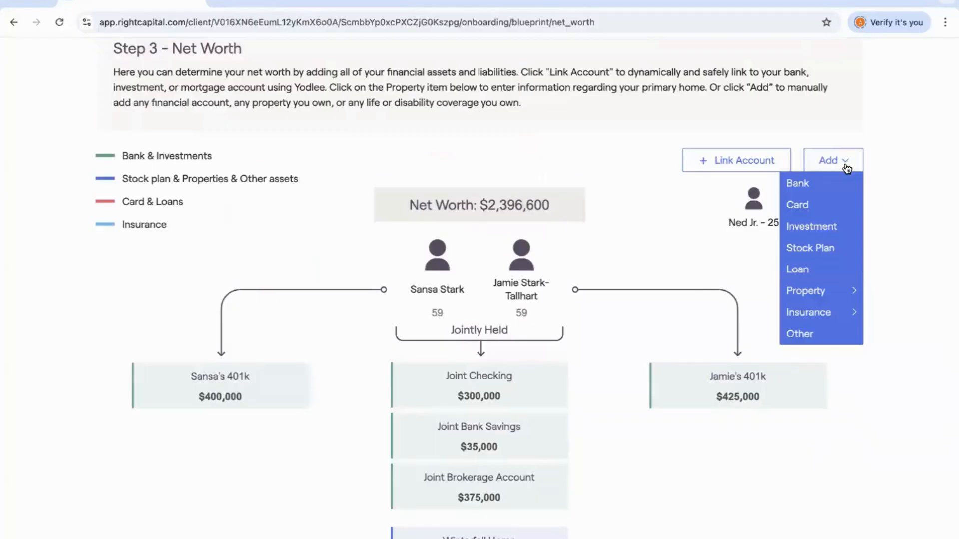
click(660, 233)
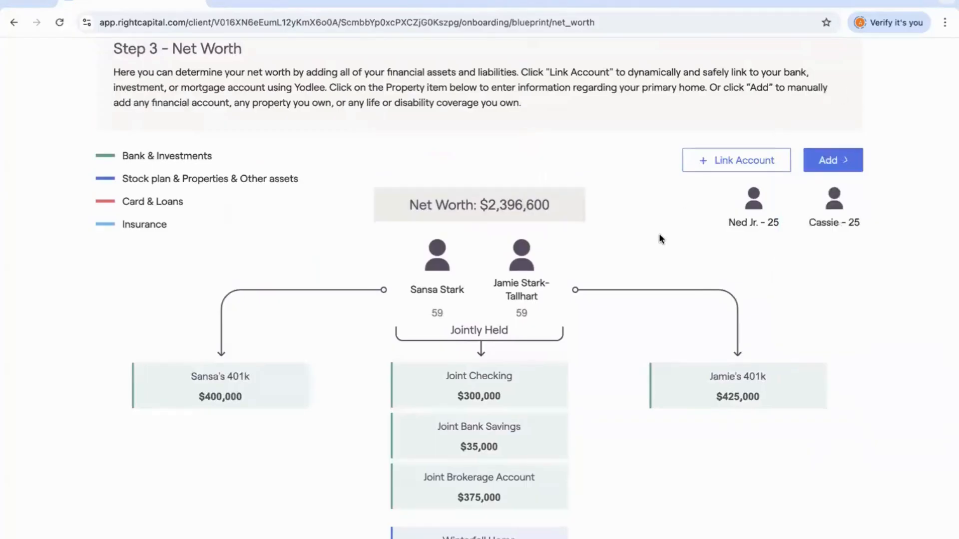
Examine the individually and jointly held accounts, properties and debts in the Net Worth diagram
scroll(659, 235, down, 1)
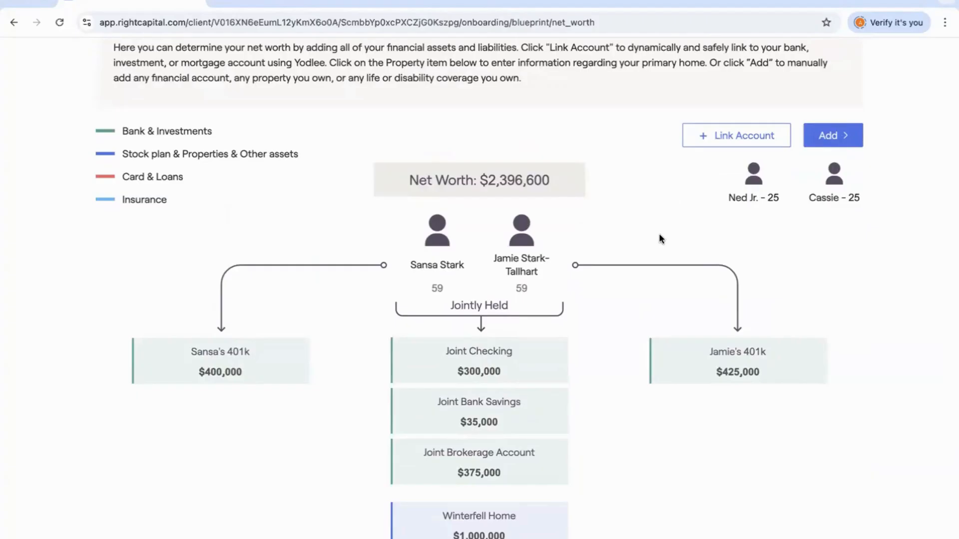
scroll(659, 234, down, 3)
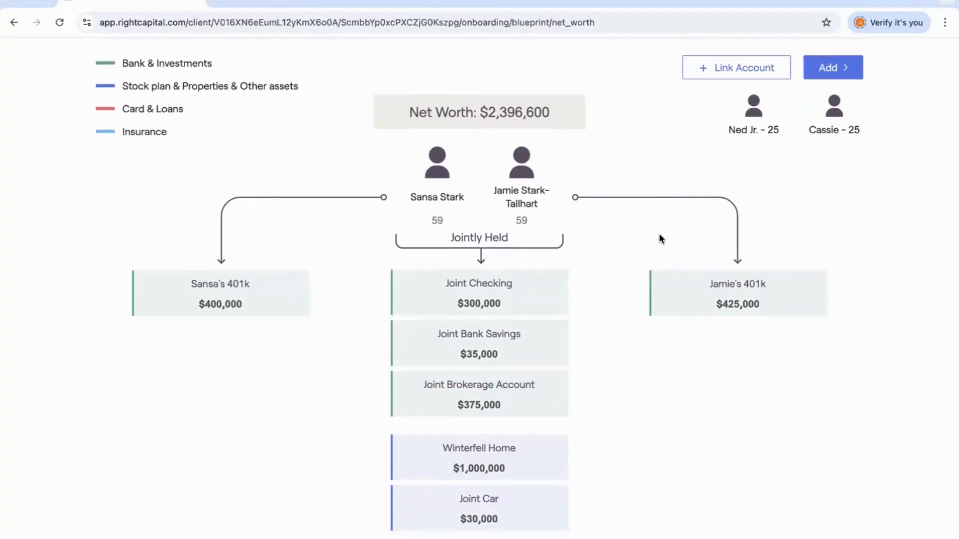
scroll(659, 234, down, 7)
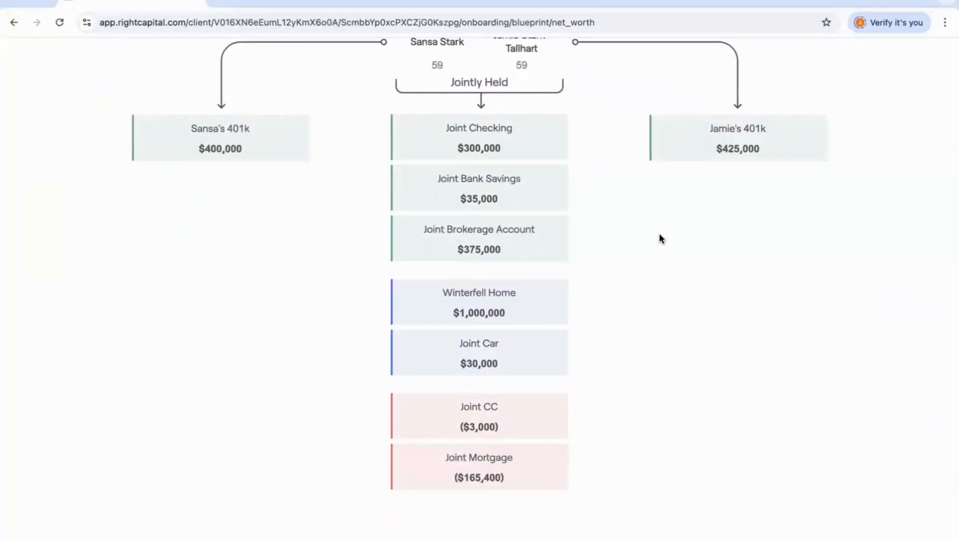
scroll(659, 235, up, 14)
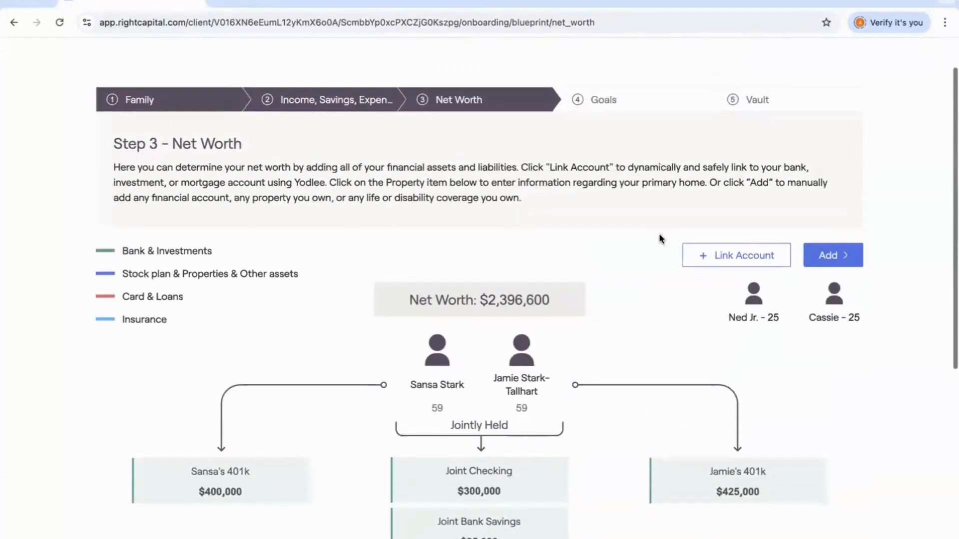
scroll(658, 232, down, 3)
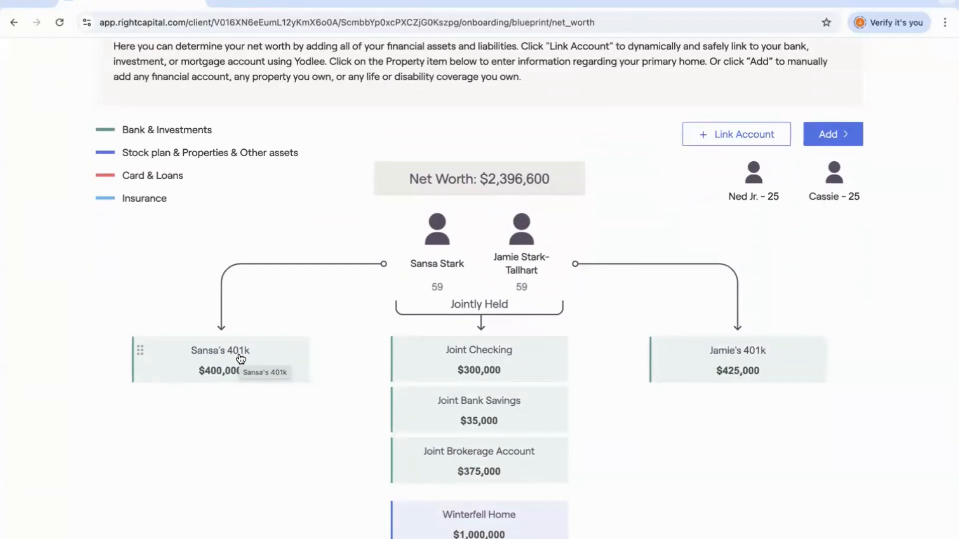
scroll(427, 291, up, 2)
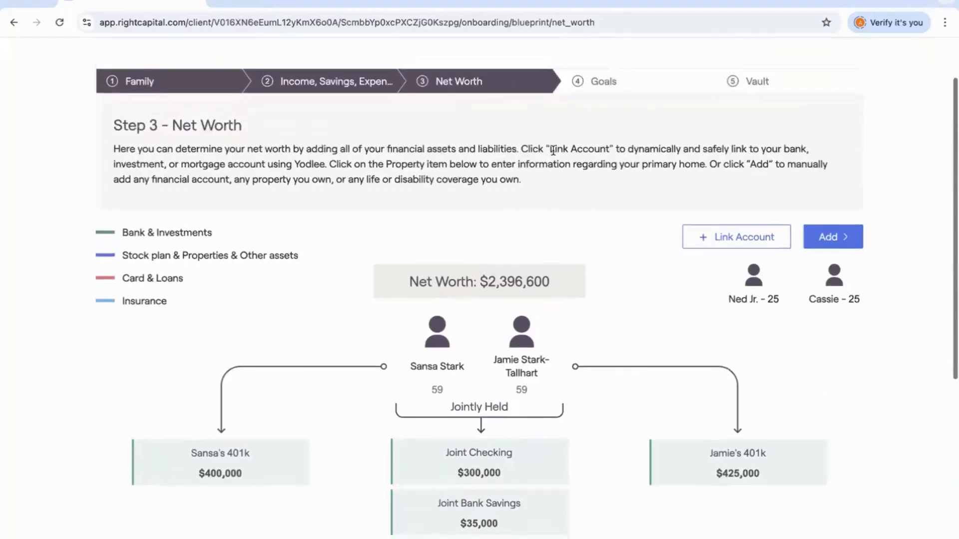
Advance to the Goals step, switch the goals to the timeline view and examine them by year
click(618, 79)
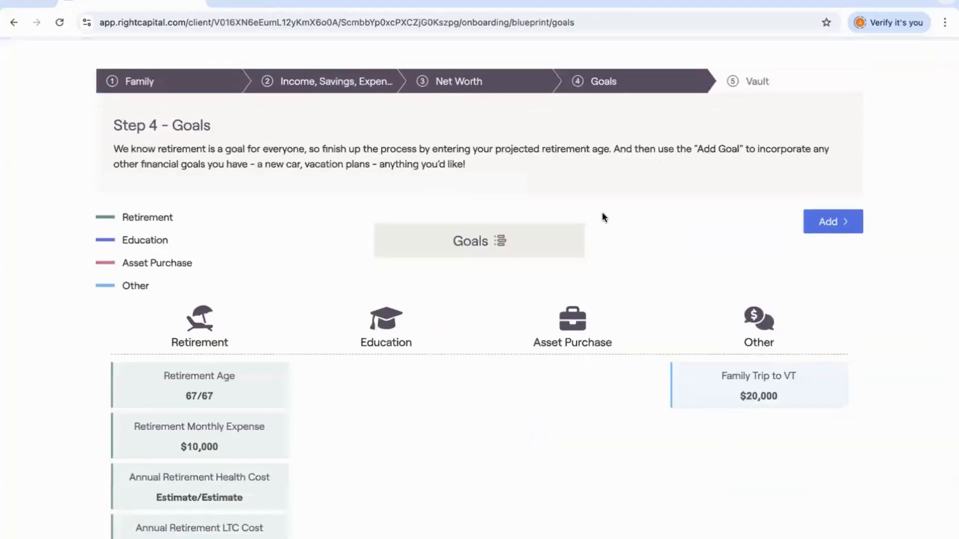
scroll(602, 211, down, 2)
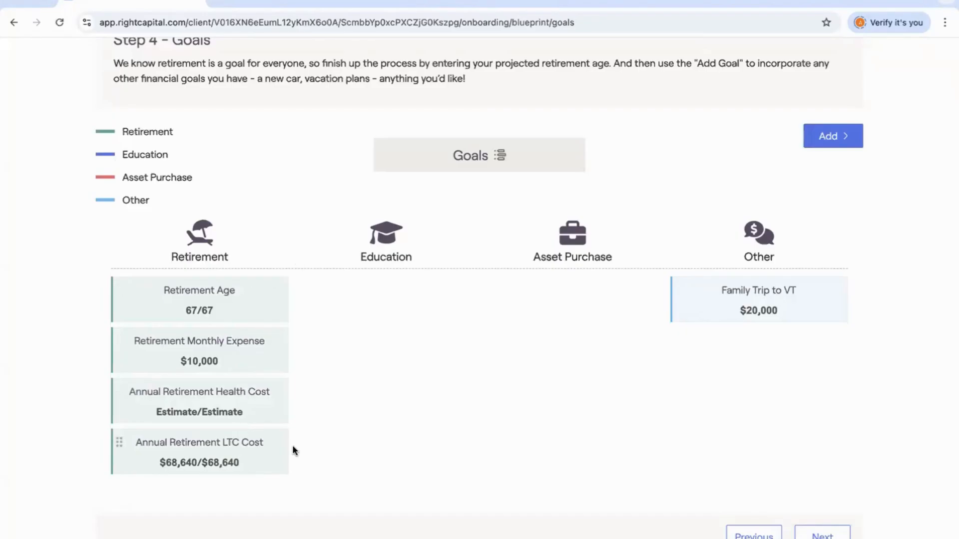
click(501, 157)
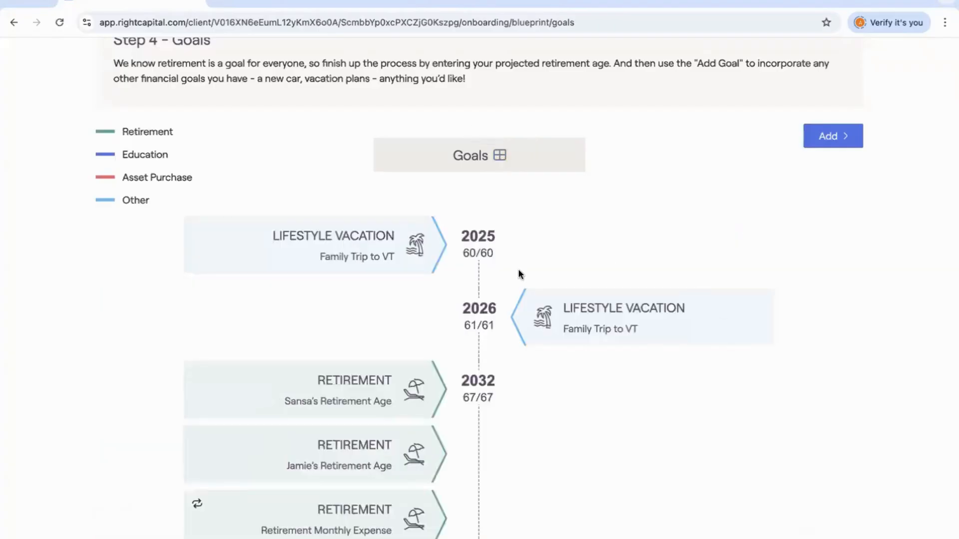
scroll(519, 274, down, 1)
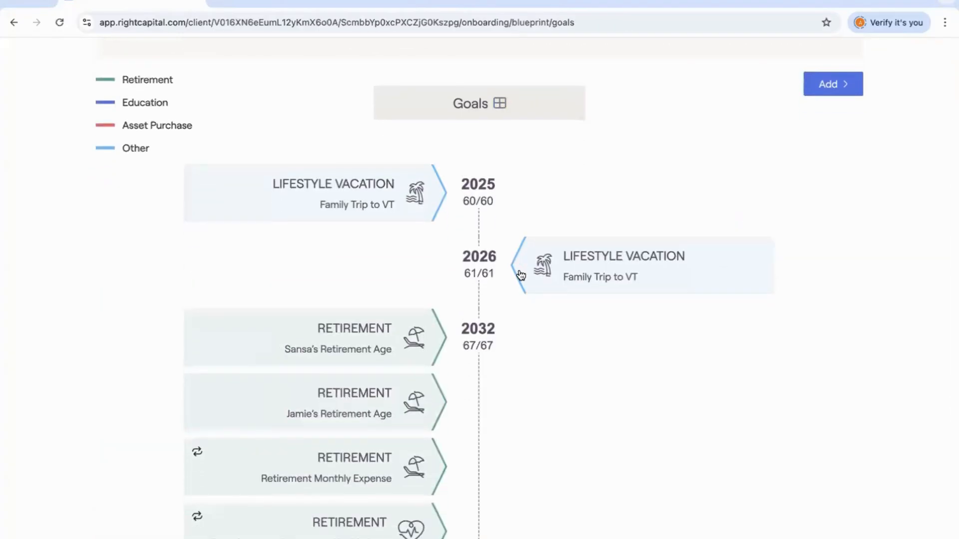
scroll(519, 274, down, 4)
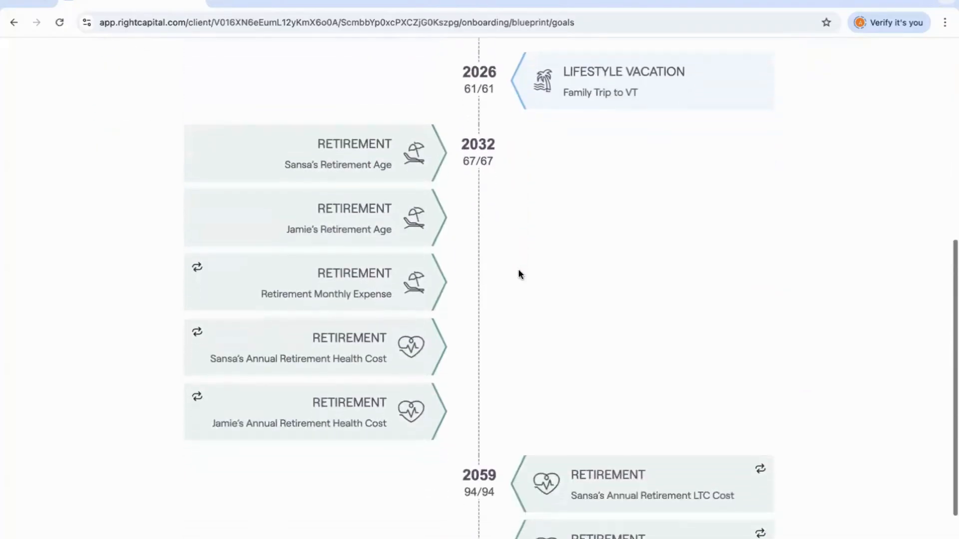
scroll(518, 274, down, 3)
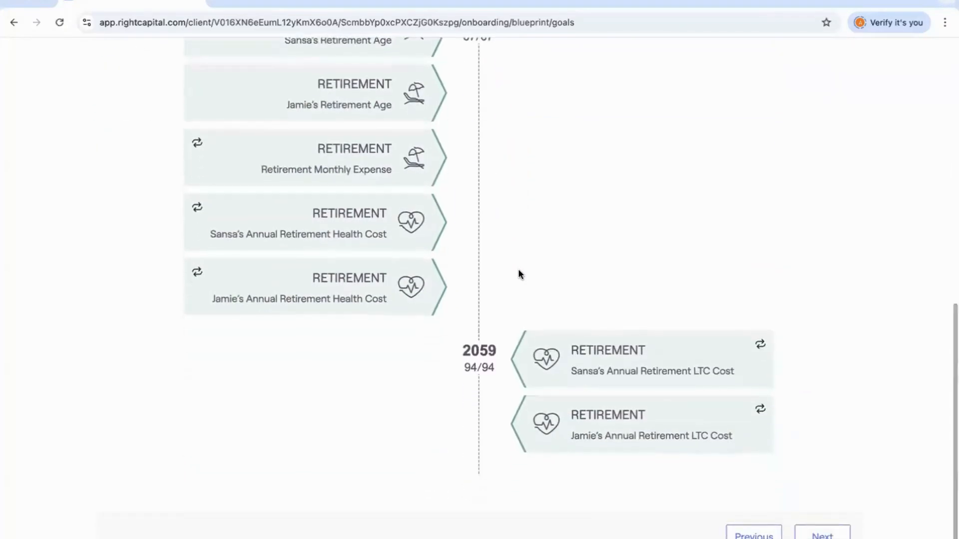
scroll(518, 270, up, 10)
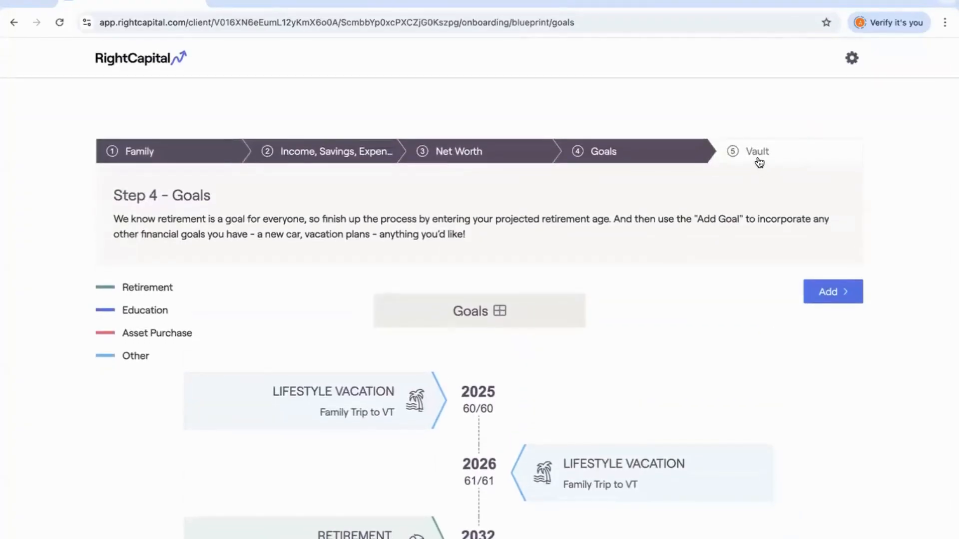
Advance to the Vault step and review the folders in the shared folder
click(757, 159)
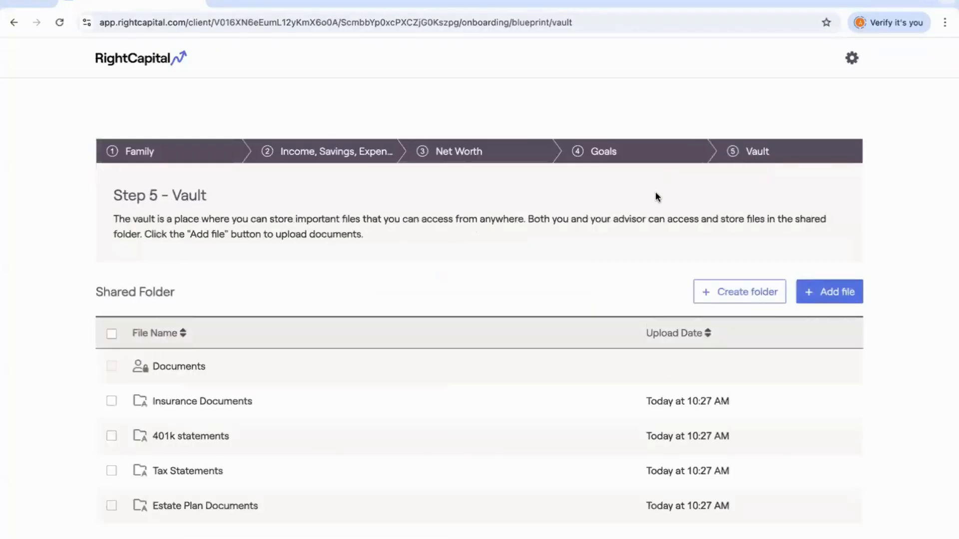
scroll(649, 189, down, 2)
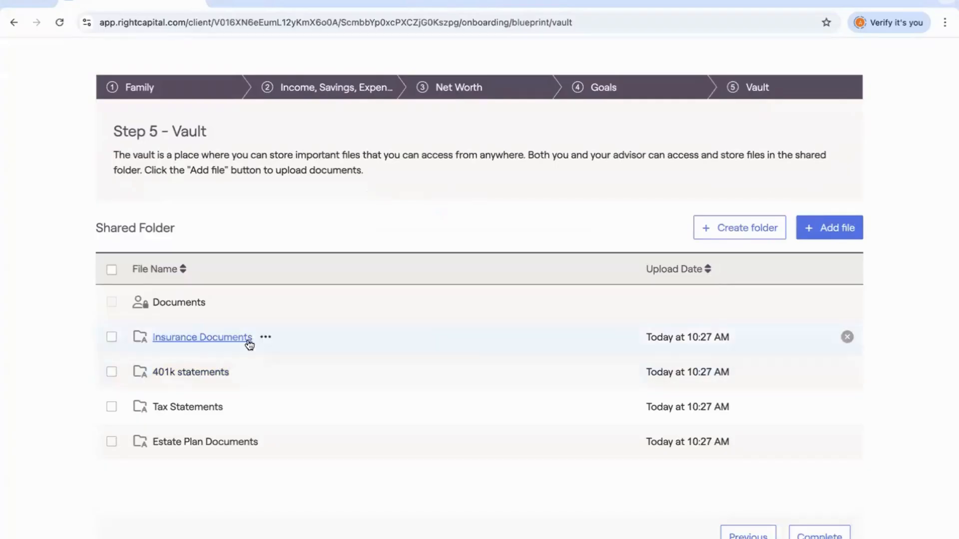
scroll(247, 342, up, 2)
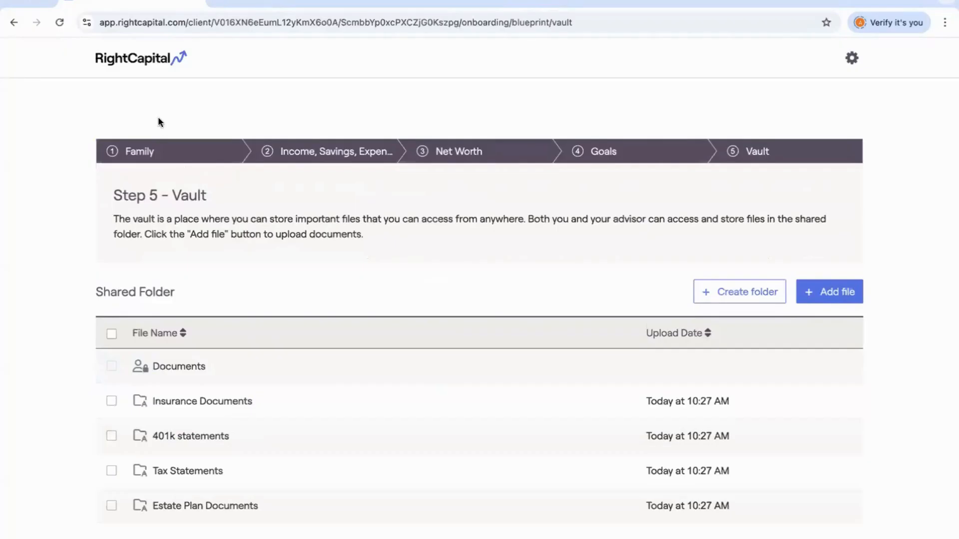
Return to the advisor portal and change the selected client's onboarding template type to Profile Cards
click(144, 68)
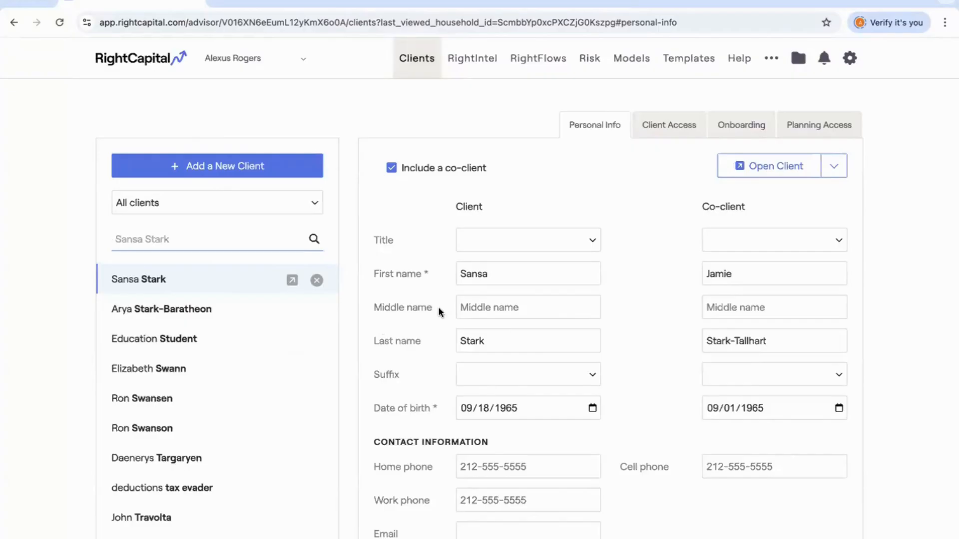
click(737, 128)
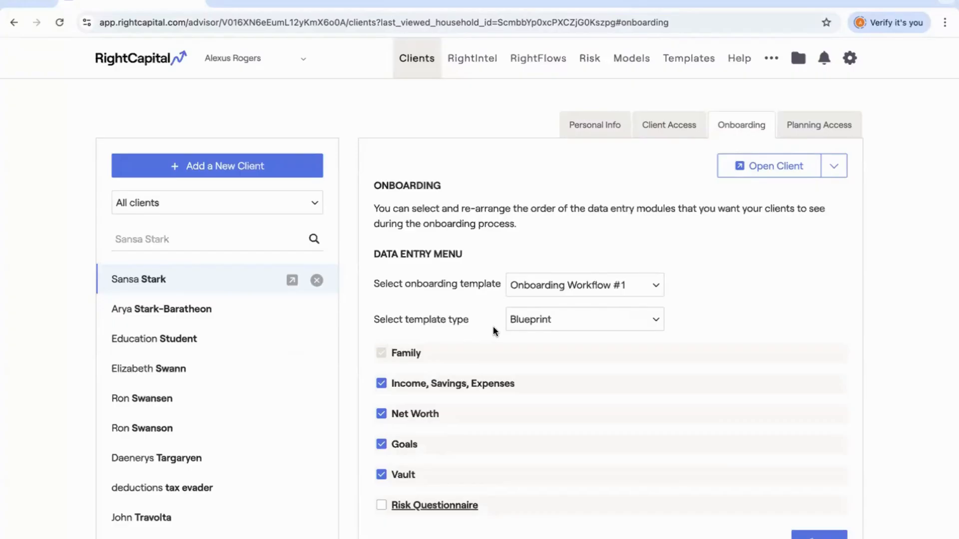
click(534, 322)
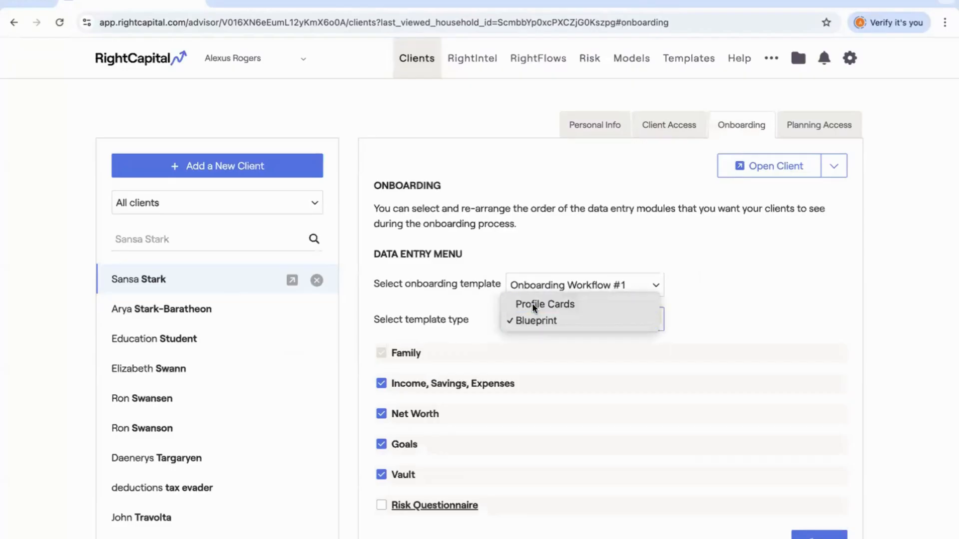
click(534, 304)
Reorder the onboarding modules so Net Worth and Savings come before Income, include the Vault module, and save
scroll(485, 311, down, 2)
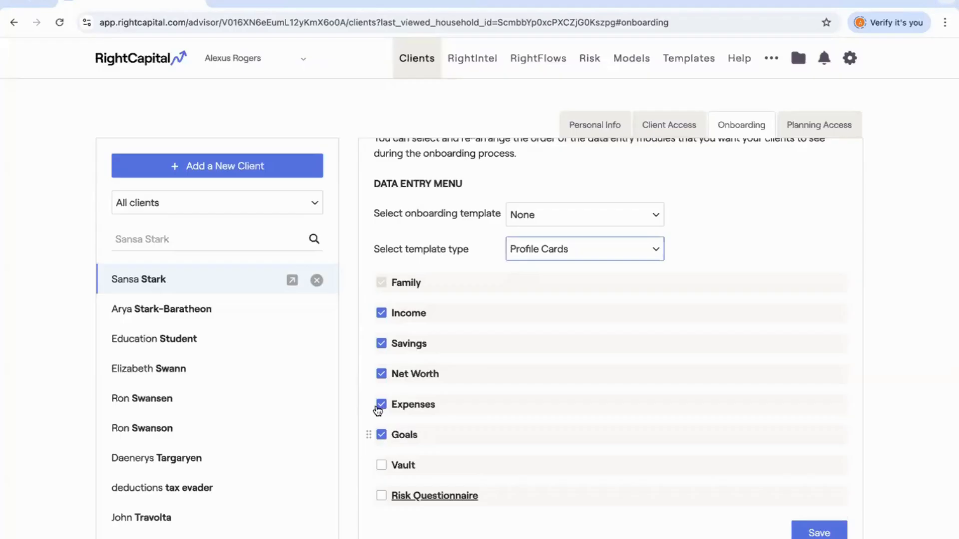
drag(368, 374, 372, 316)
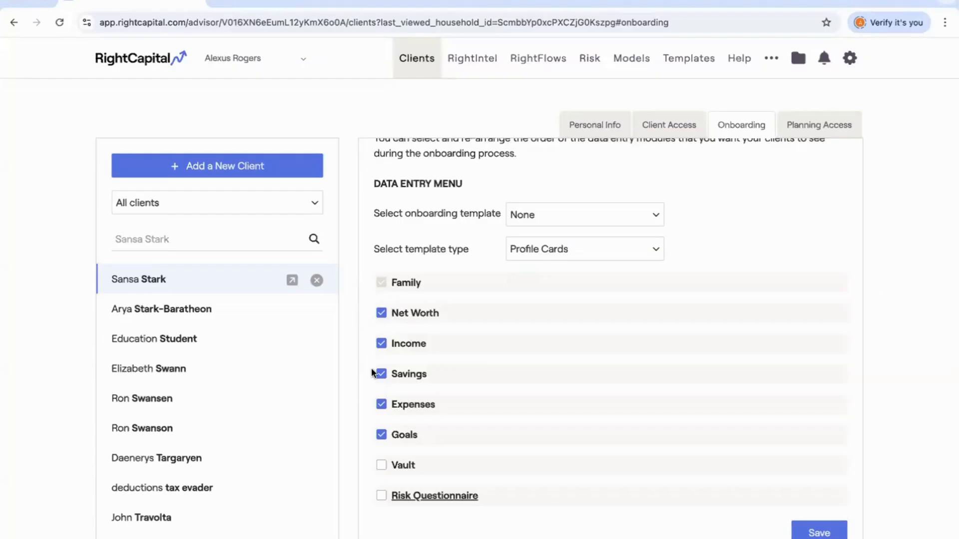
drag(370, 373, 379, 341)
click(381, 466)
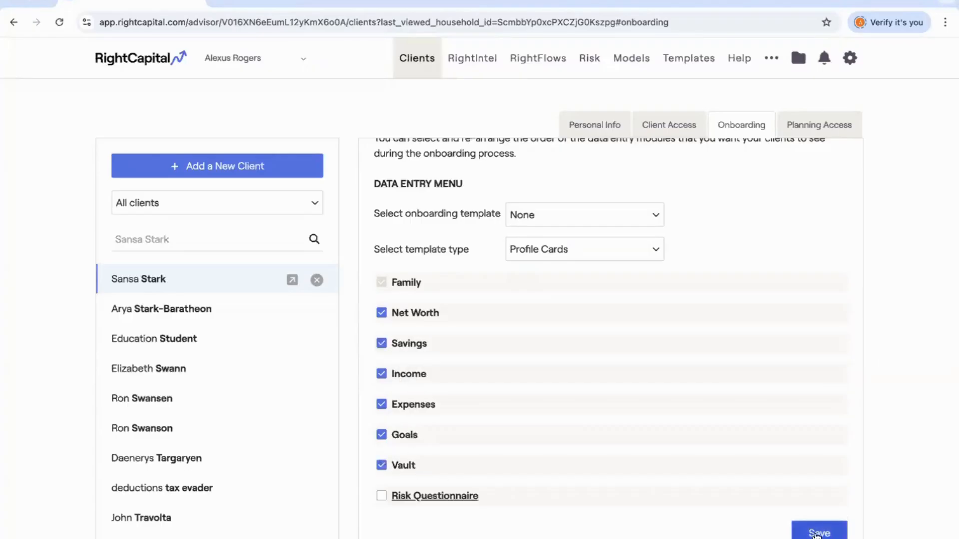
click(815, 533)
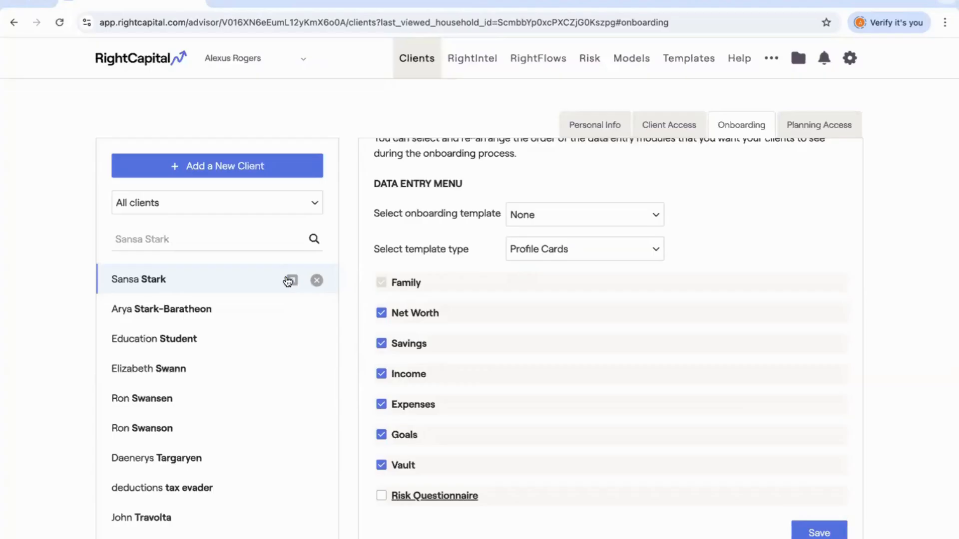
Open the selected client's profile-card onboarding and review the Family step and the Net Worth categories
click(288, 281)
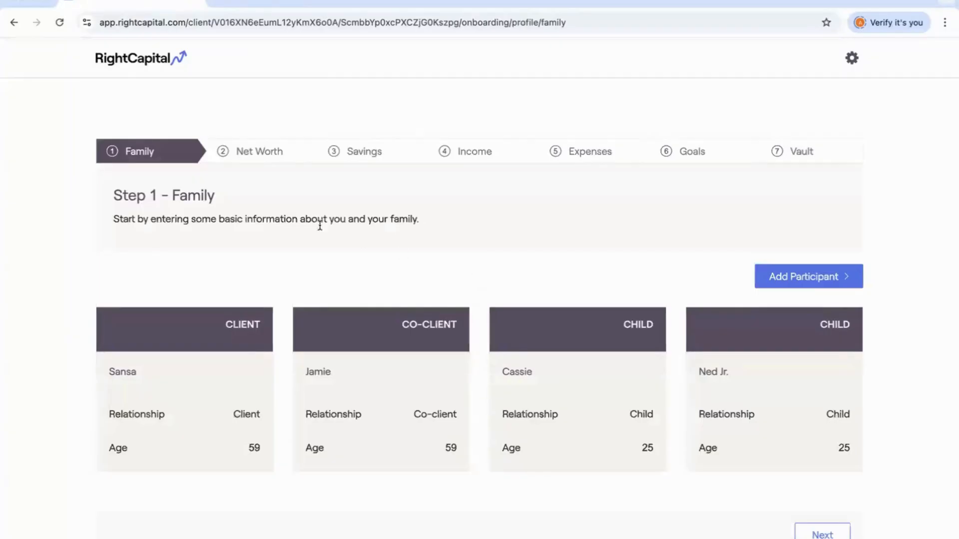
click(819, 534)
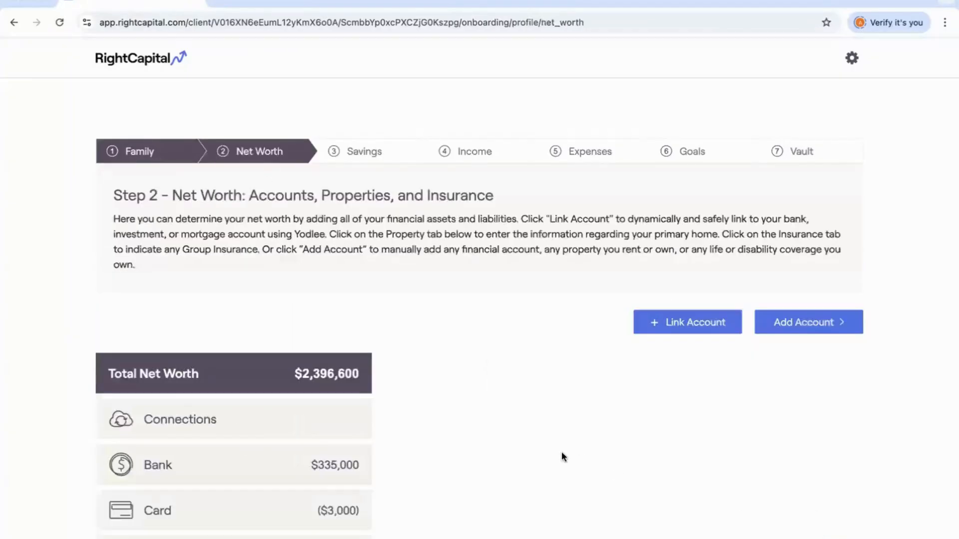
scroll(563, 457, down, 3)
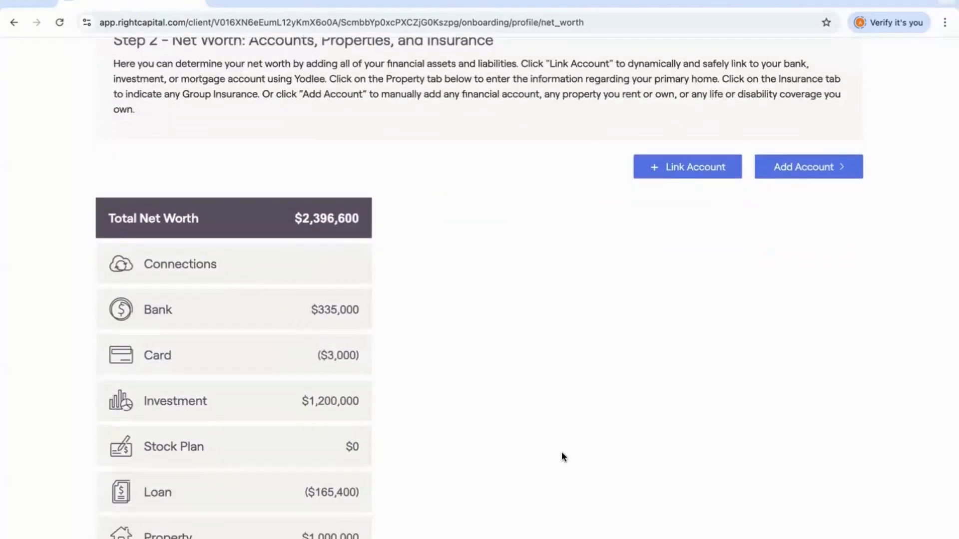
scroll(562, 456, down, 3)
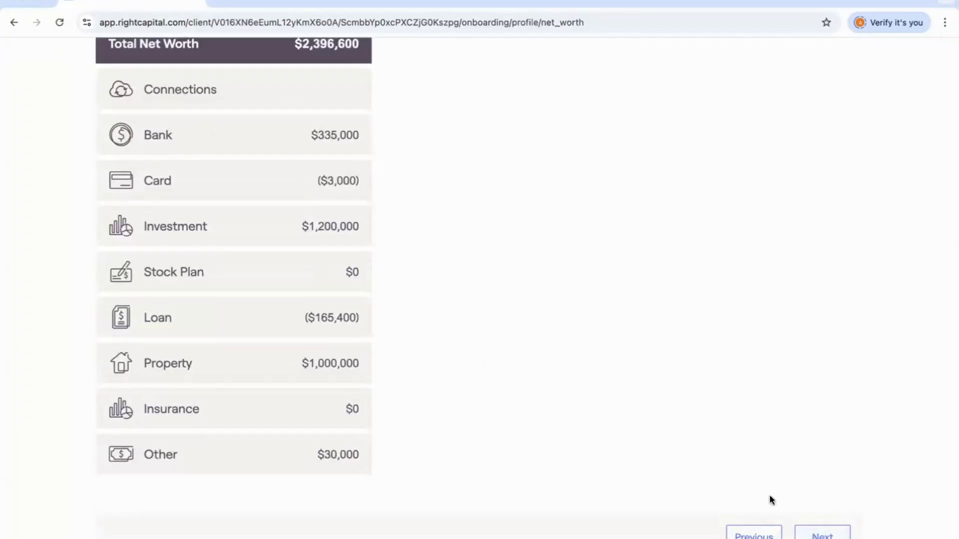
scroll(619, 365, up, 2)
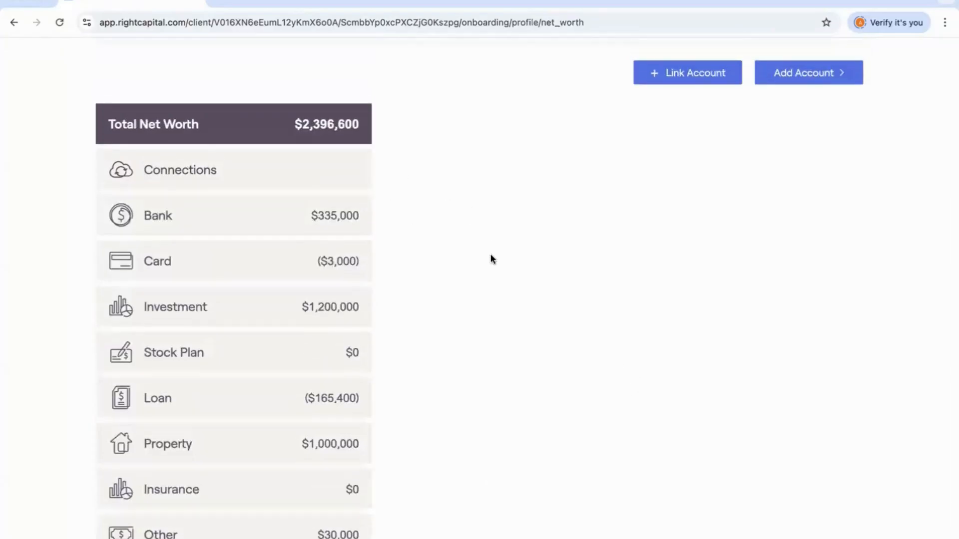
scroll(618, 322, down, 2)
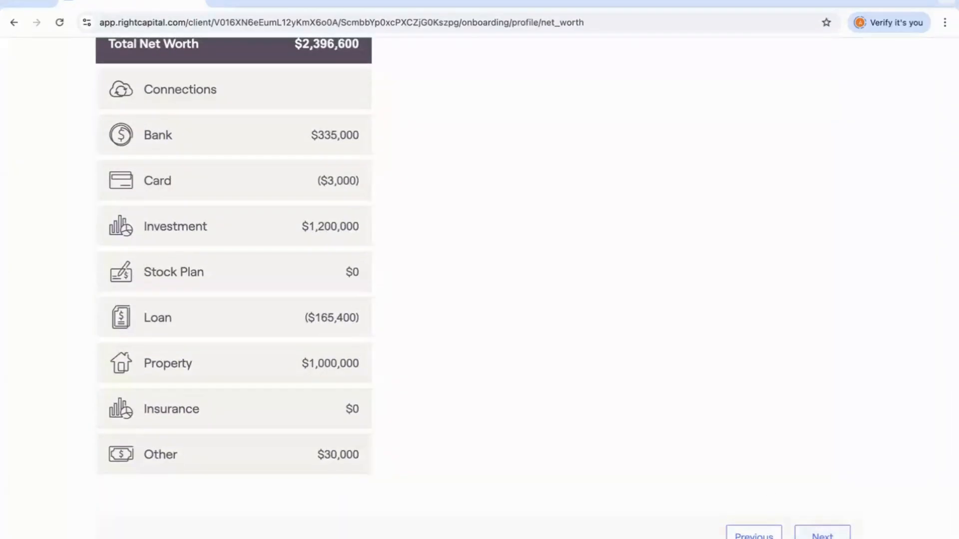
Advance through the Savings, Income, Expenses and Goals cards to the Vault step, reviewing each one
click(822, 534)
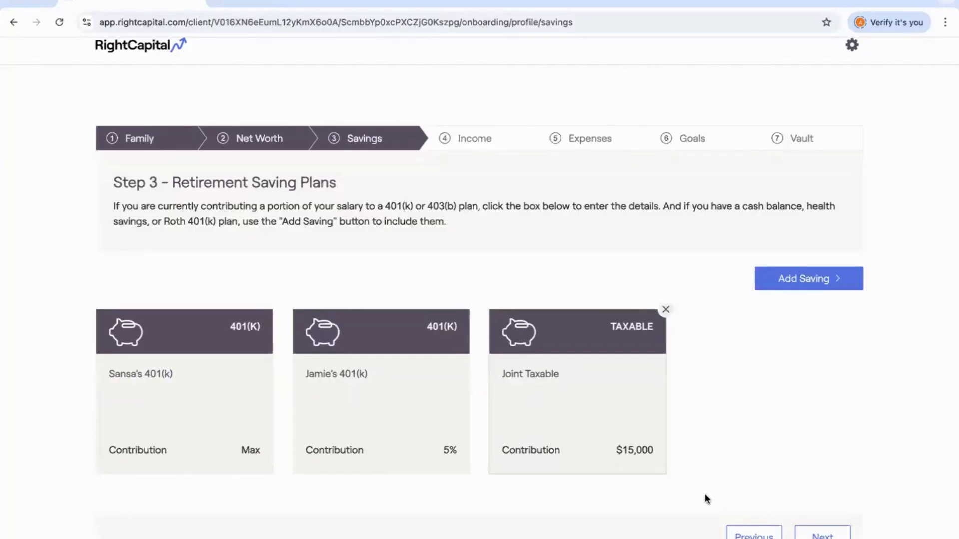
click(826, 533)
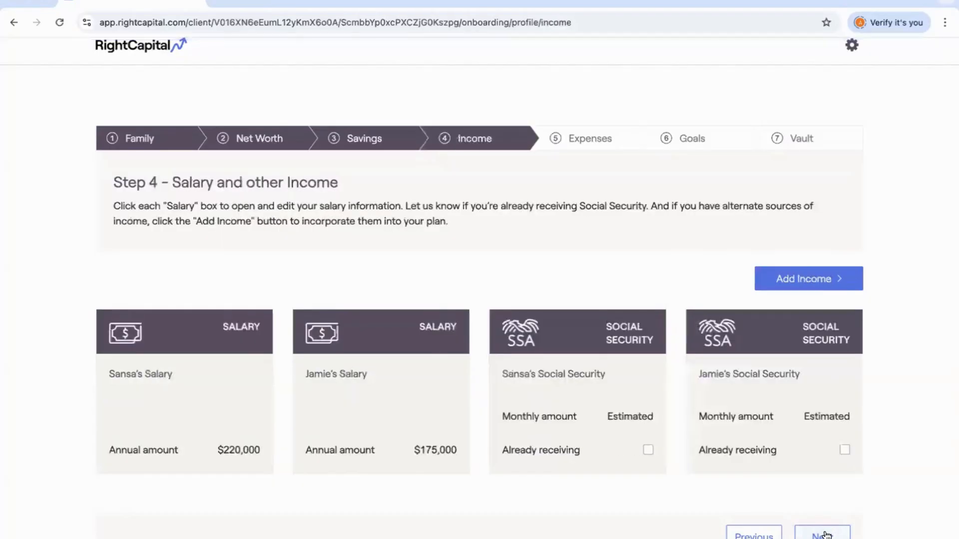
click(826, 533)
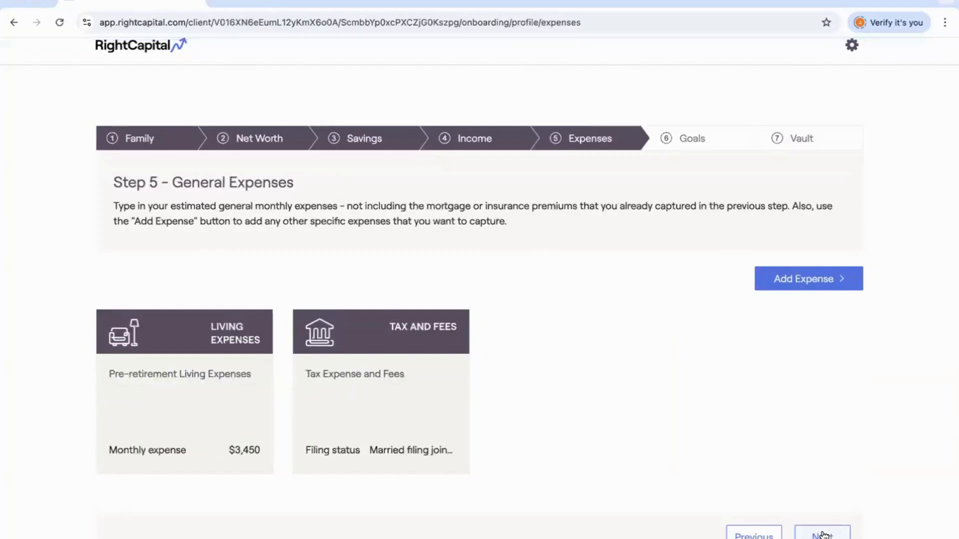
click(823, 534)
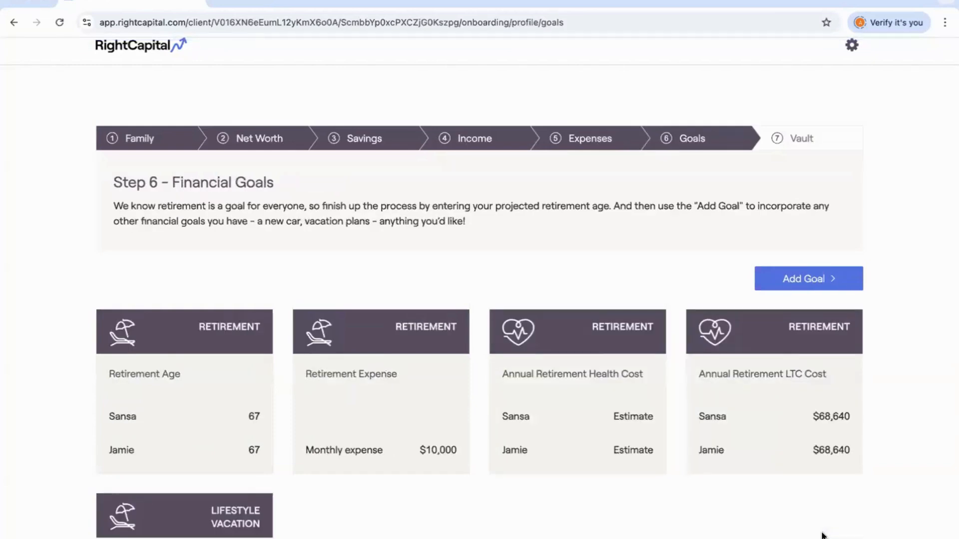
scroll(802, 437, down, 3)
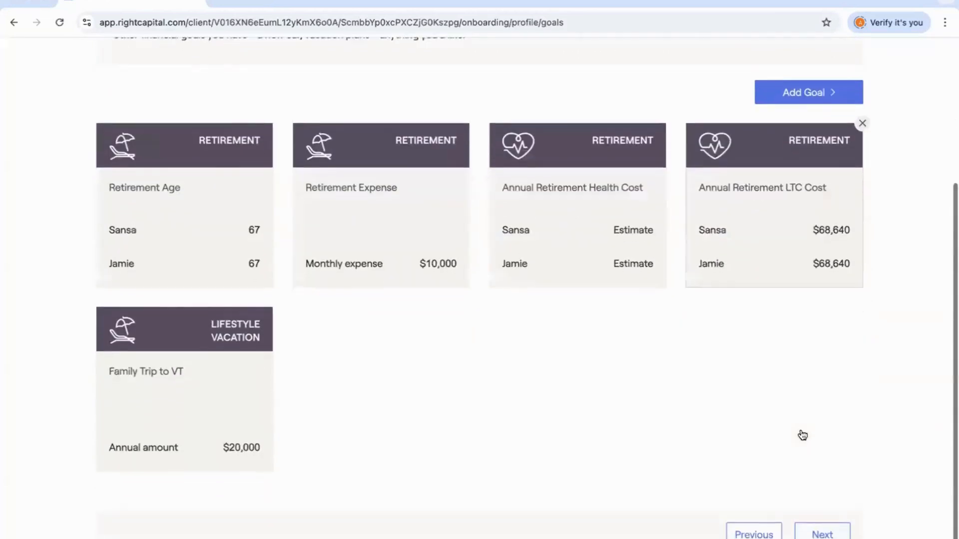
click(814, 537)
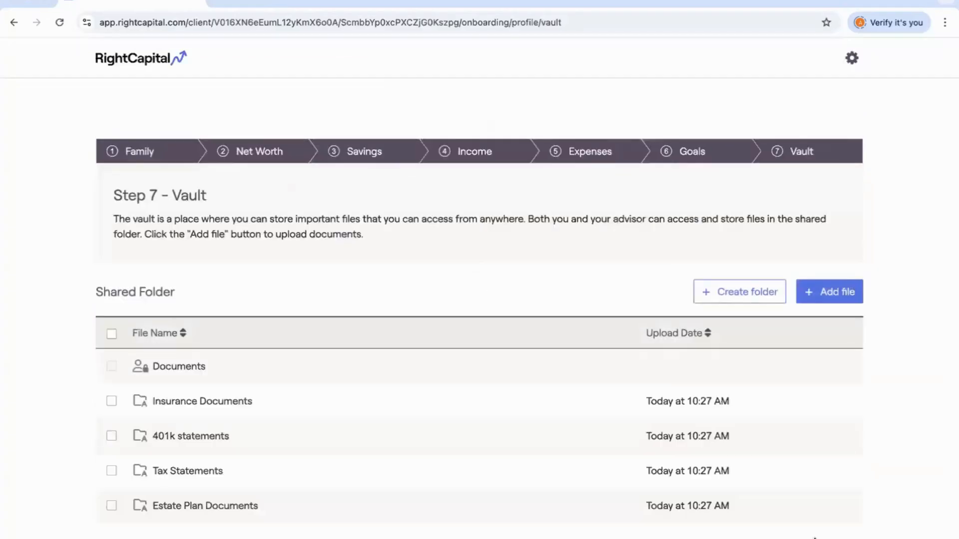
Complete the client onboarding from the Vault step and review the Net Worth view of the client's Blueprint
scroll(721, 453, down, 1)
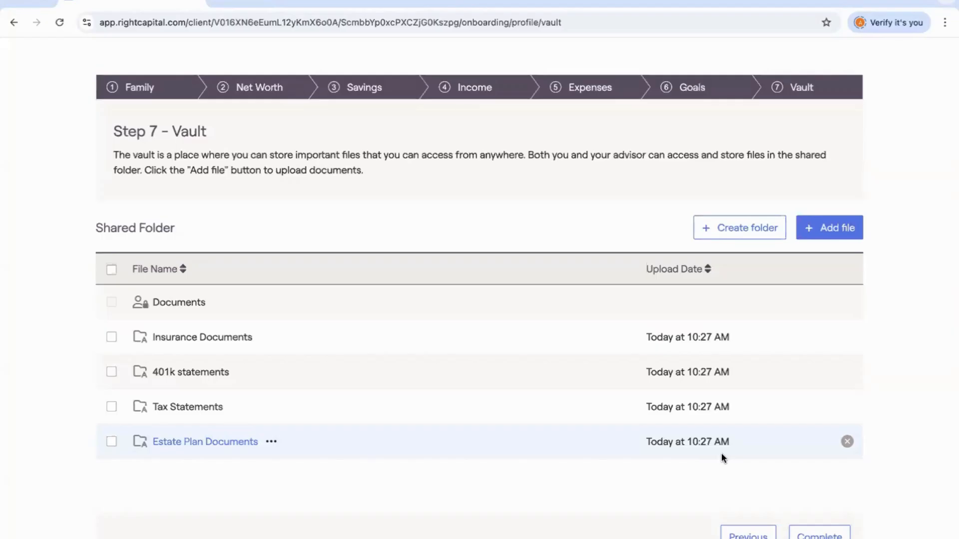
click(810, 534)
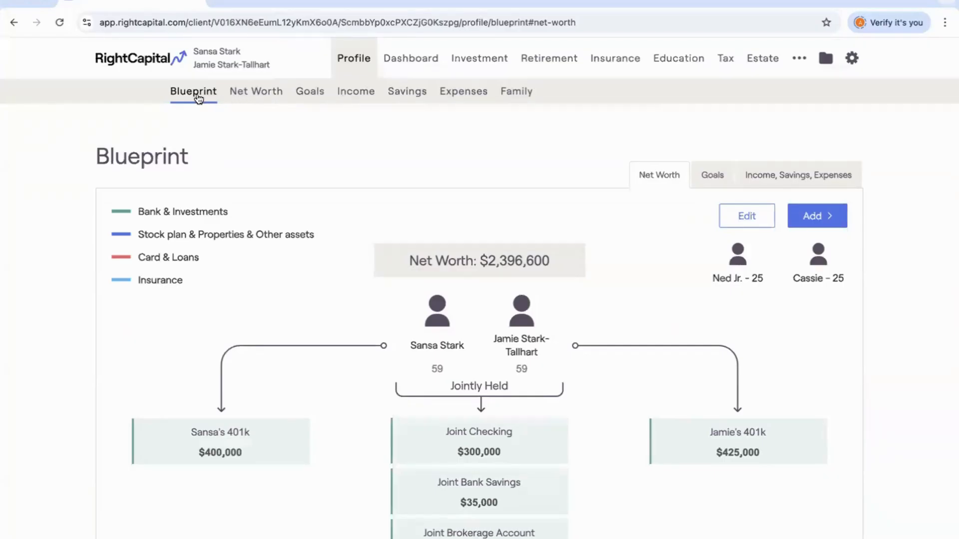
scroll(436, 218, down, 3)
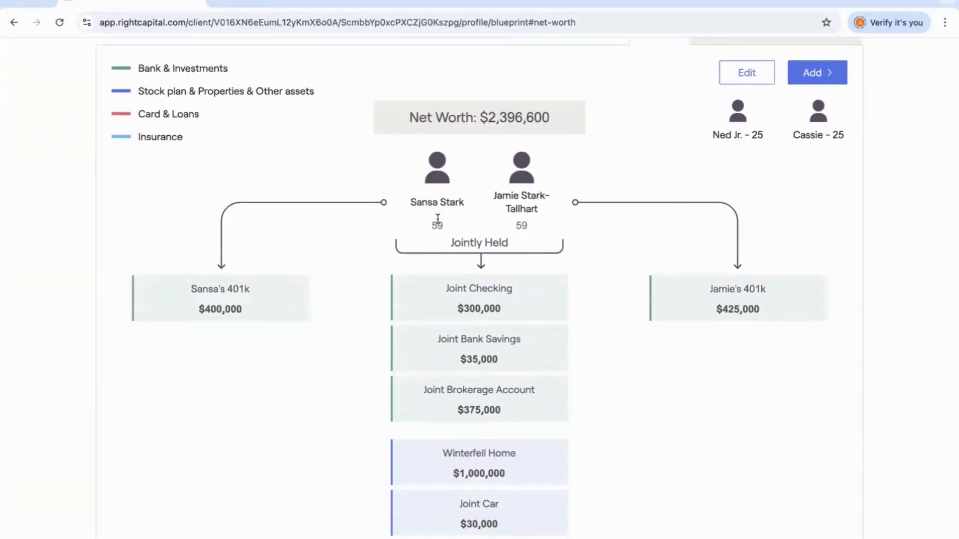
scroll(438, 219, down, 3)
scroll(440, 222, up, 6)
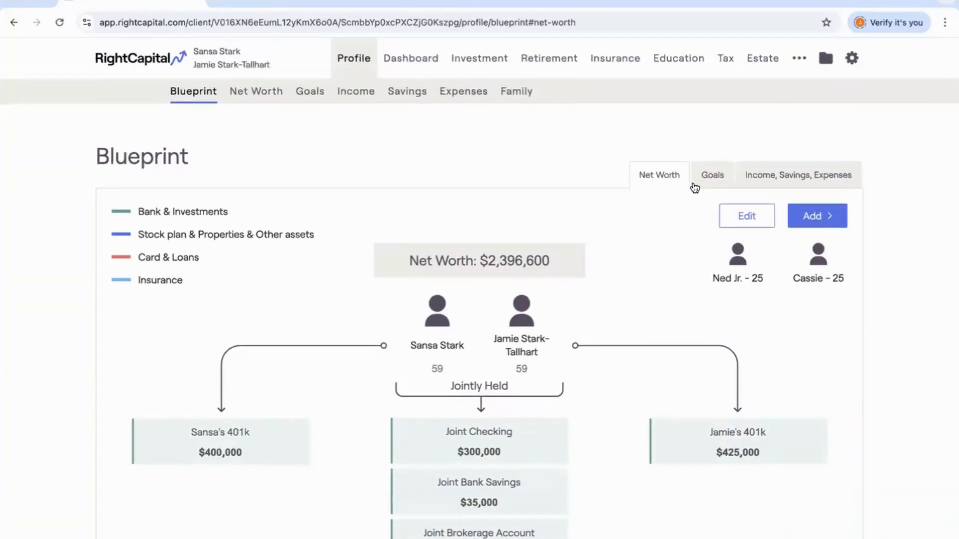
Review the Blueprint's Goals timeline and its Income, Savings, Expenses view
click(707, 179)
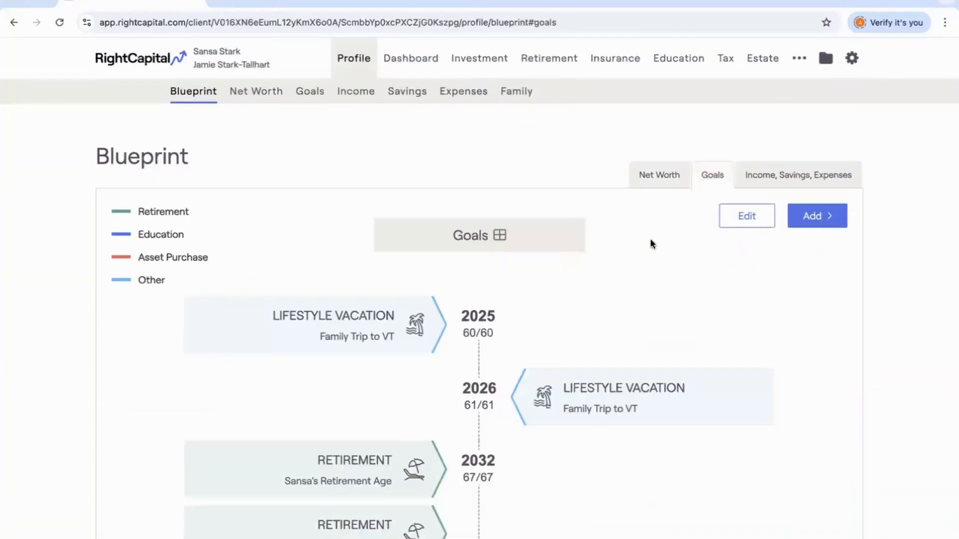
scroll(650, 240, down, 5)
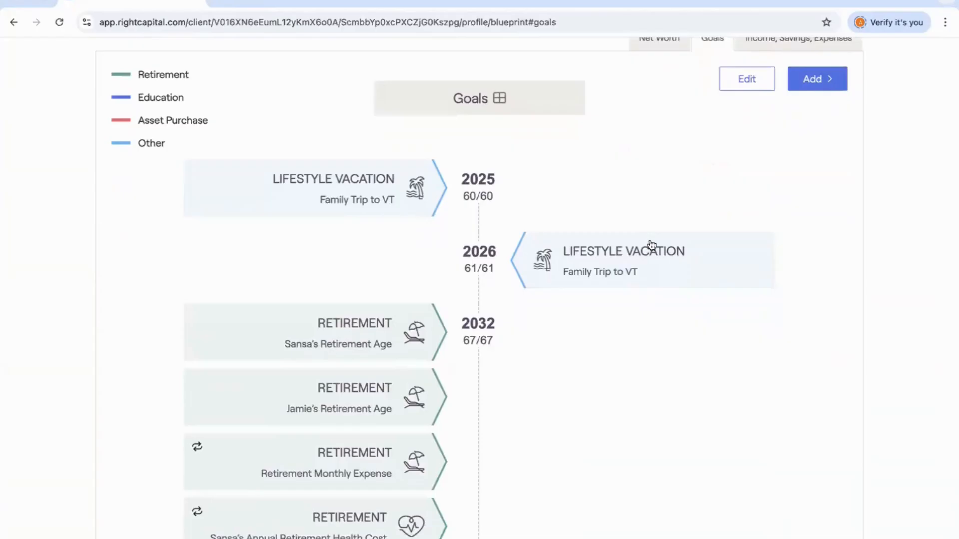
scroll(649, 244, up, 3)
click(771, 127)
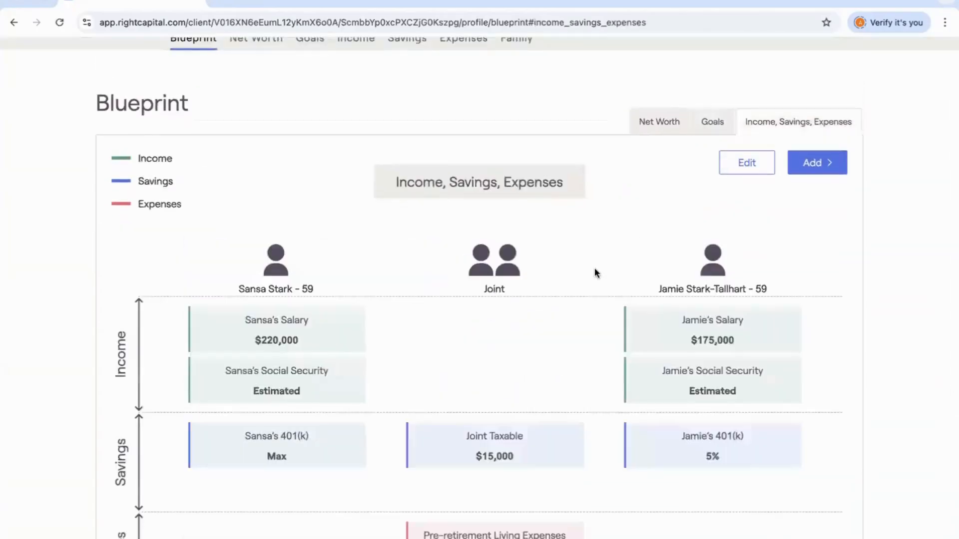
scroll(594, 269, up, 5)
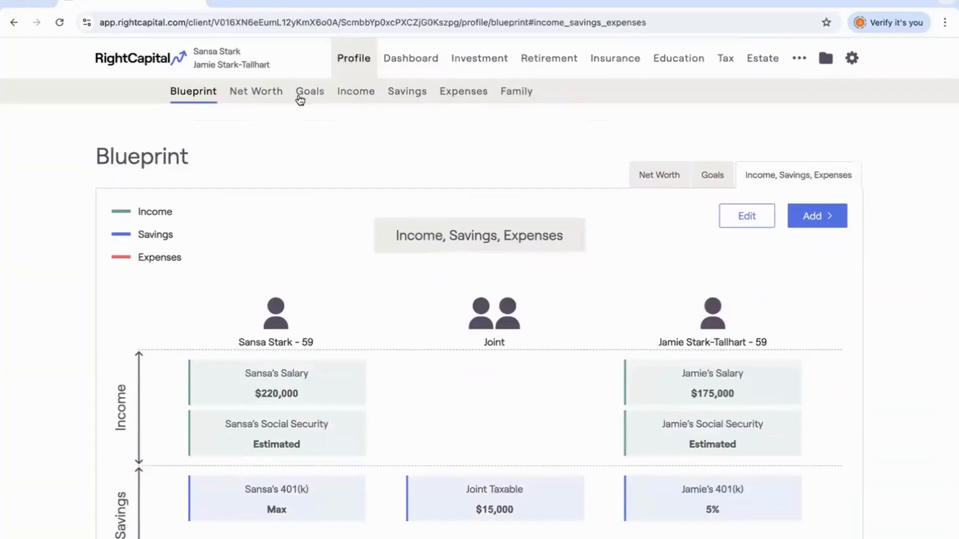
Open the client's Net Worth profile page and look over its entries
click(264, 94)
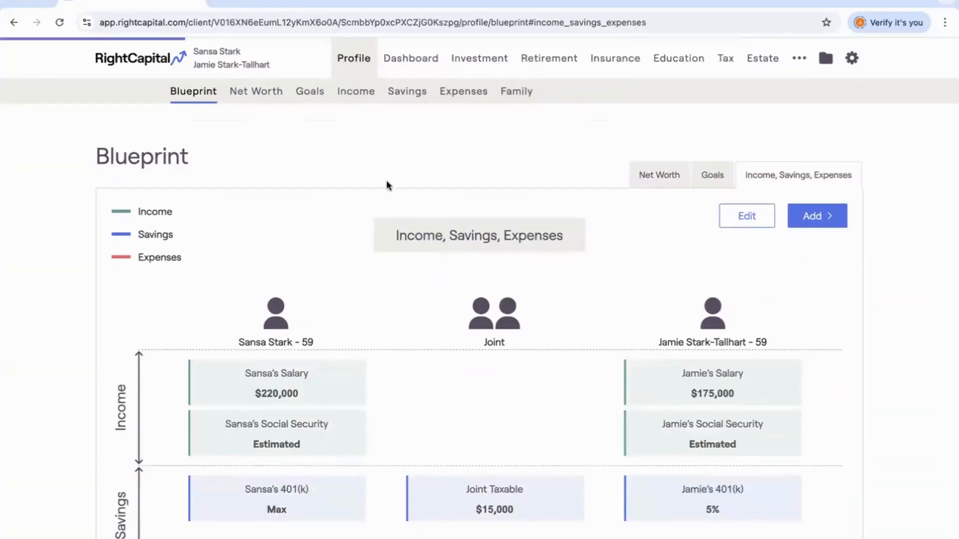
scroll(392, 188, down, 2)
scroll(392, 187, up, 2)
Return to the advisor portal's client list, reopen the same client and examine the Blueprint's individually and jointly held accounts
click(141, 58)
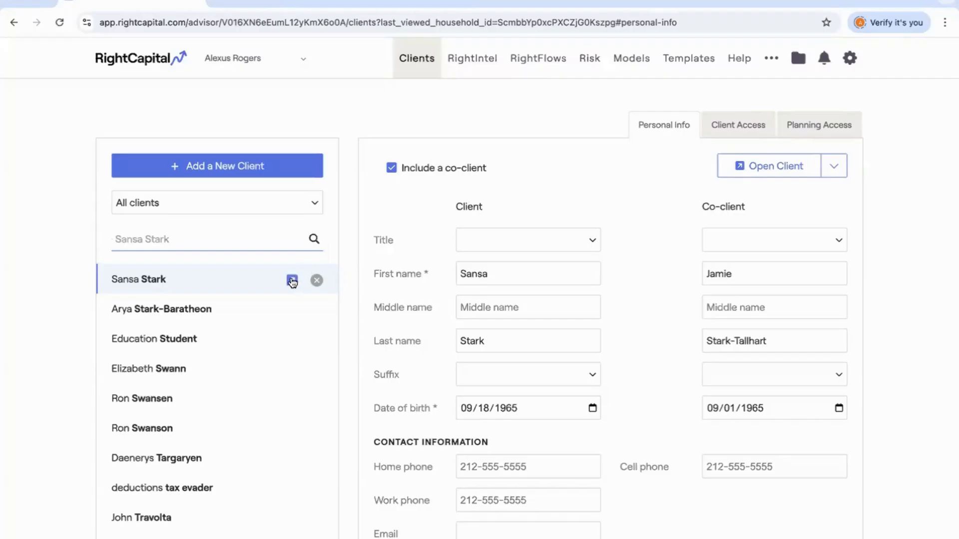
click(292, 281)
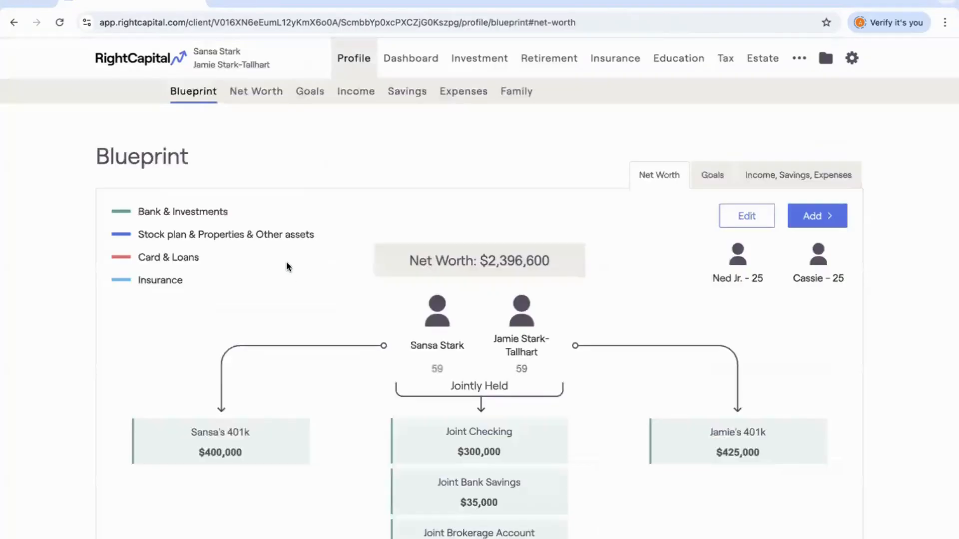
scroll(286, 261, down, 1)
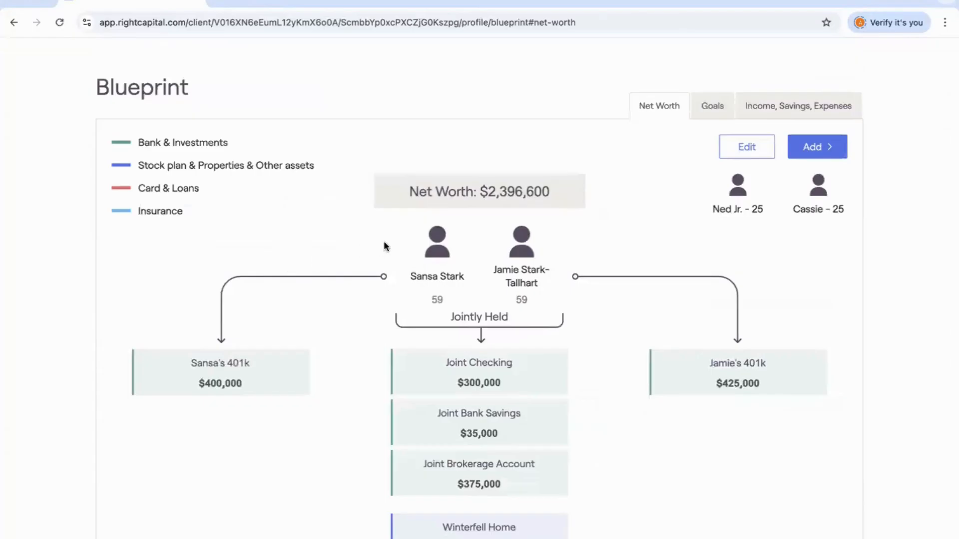
scroll(385, 244, down, 2)
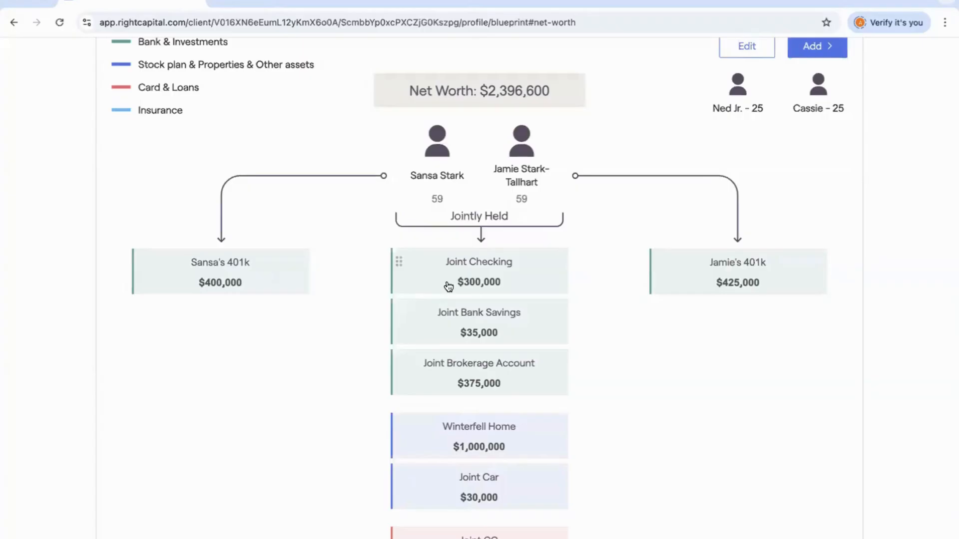
scroll(452, 286, up, 4)
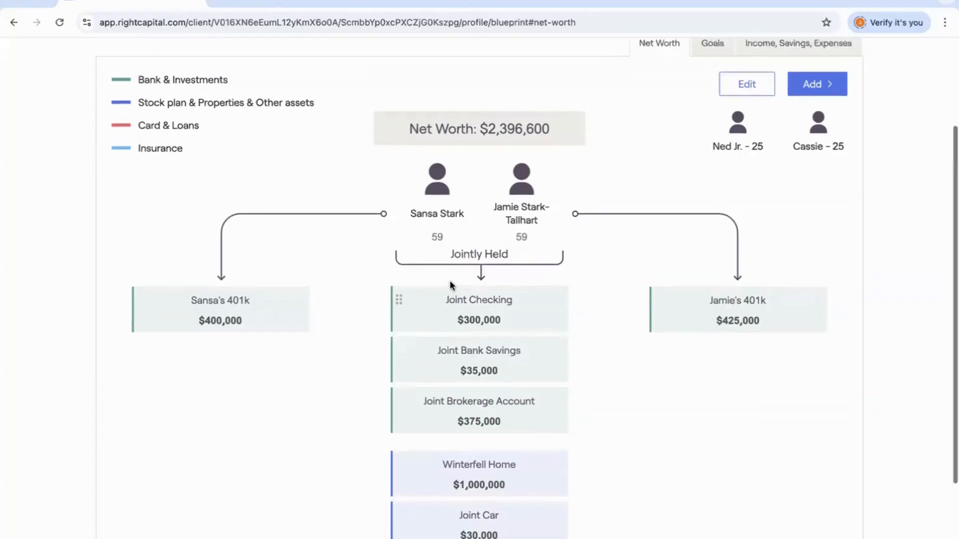
scroll(450, 282, down, 1)
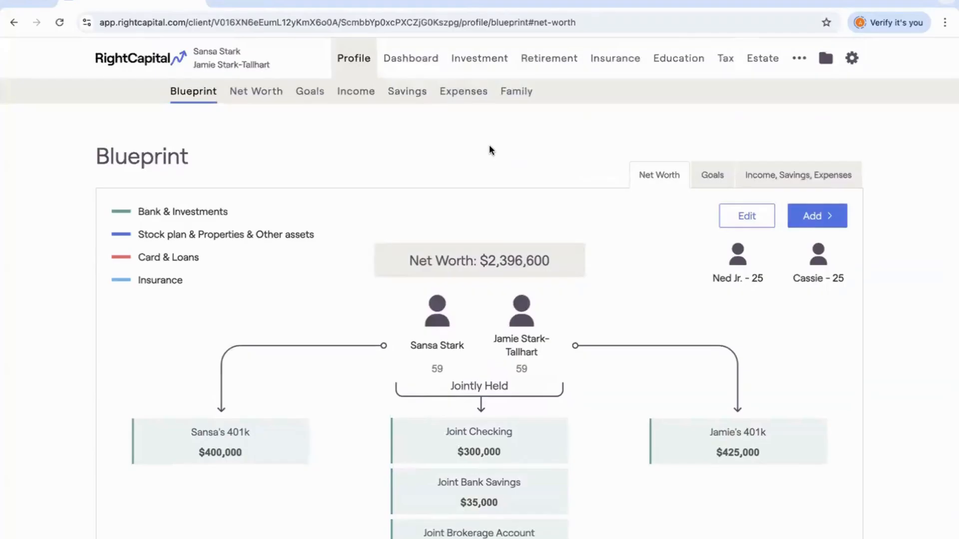
Open the client's Retirement Analysis and examine the proposed plan's action items, including the co-client's retirement age
click(542, 63)
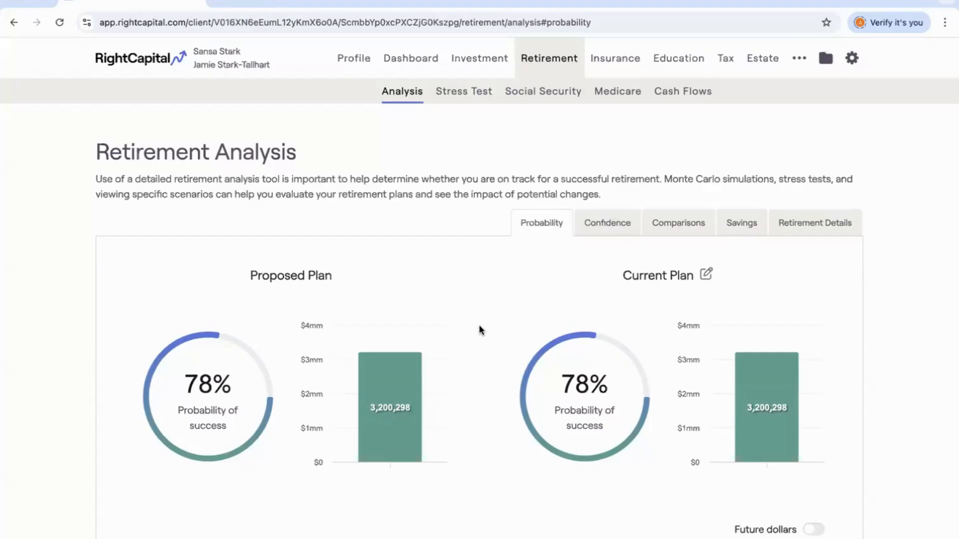
scroll(479, 329, down, 1)
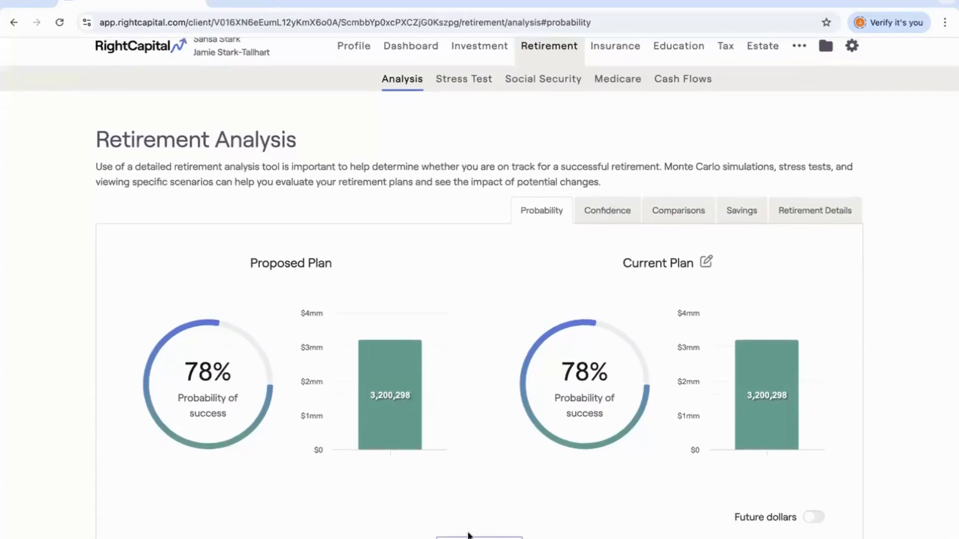
scroll(479, 299, down, 7)
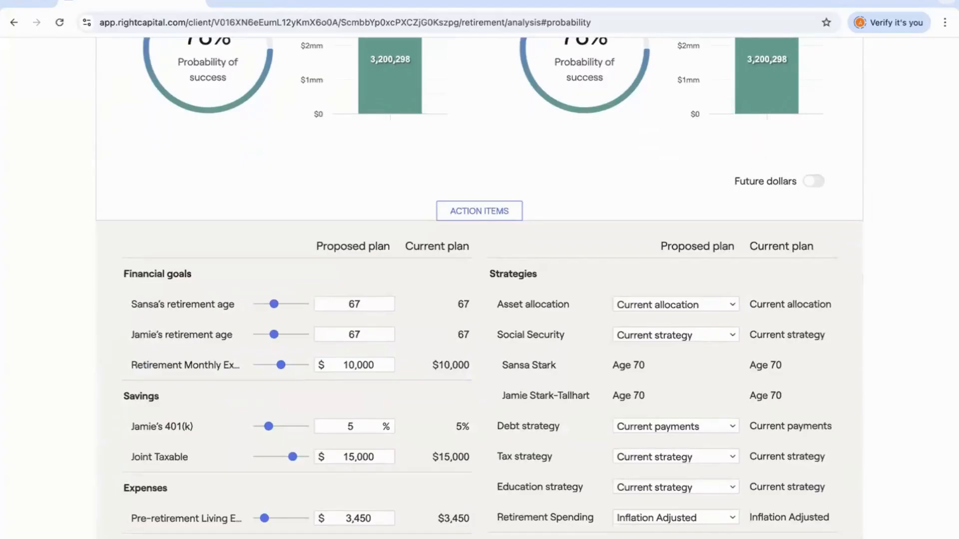
scroll(726, 425, down, 3)
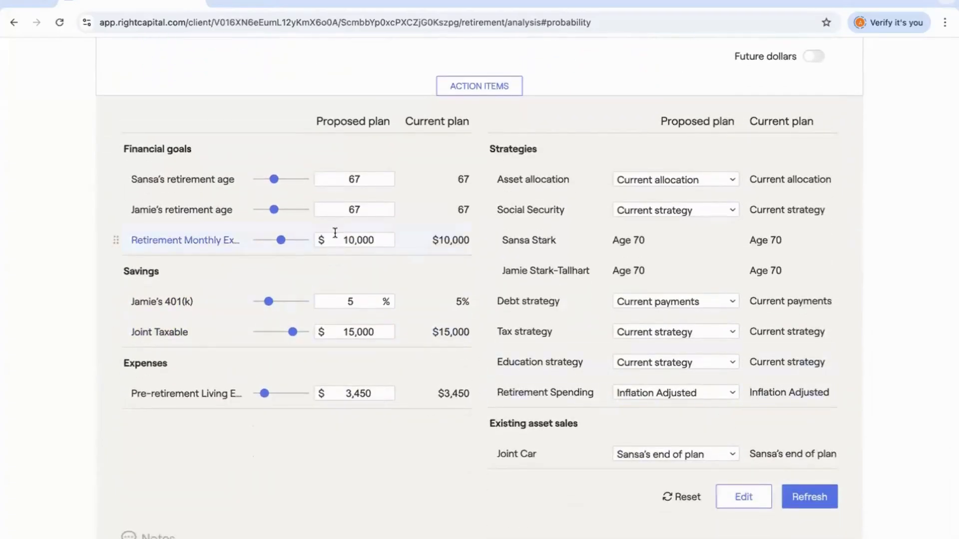
drag(333, 210, 377, 210)
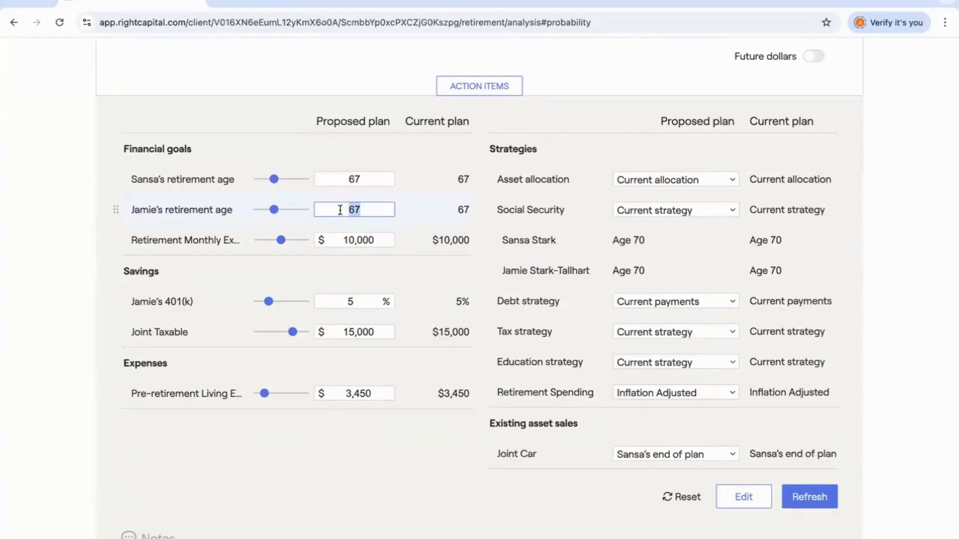
click(478, 443)
Edit the retirement action items, browse the savings and insurance types that can be added, and add a new annuity
click(741, 503)
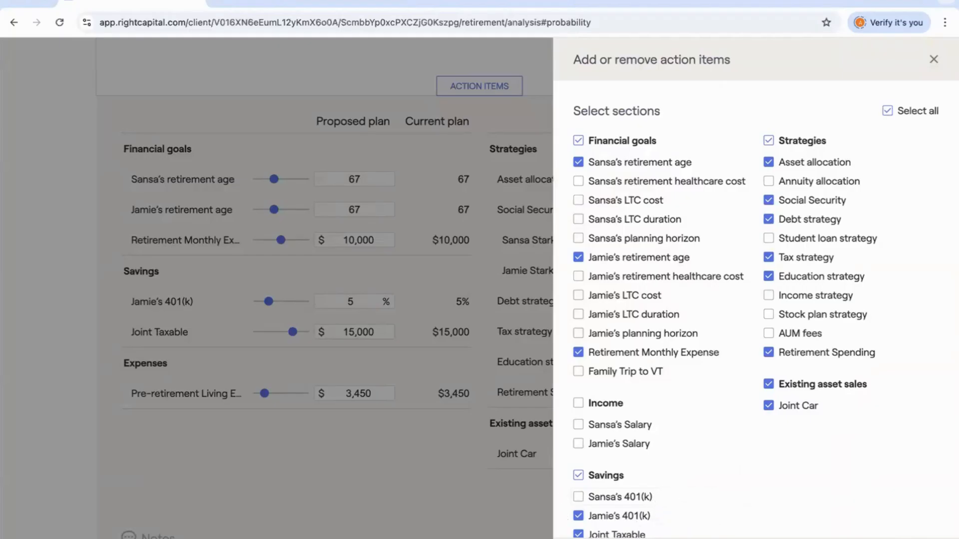
click(607, 538)
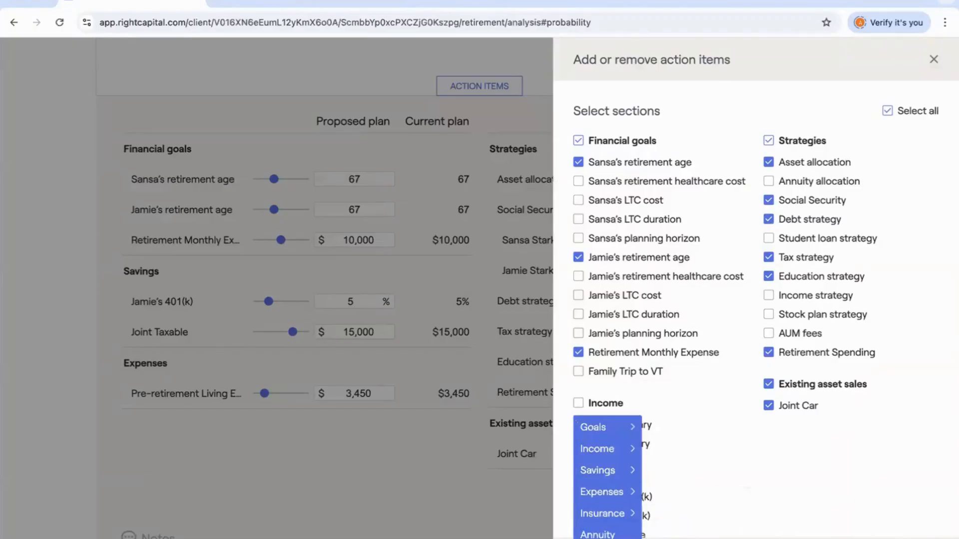
mouse_move(612, 468)
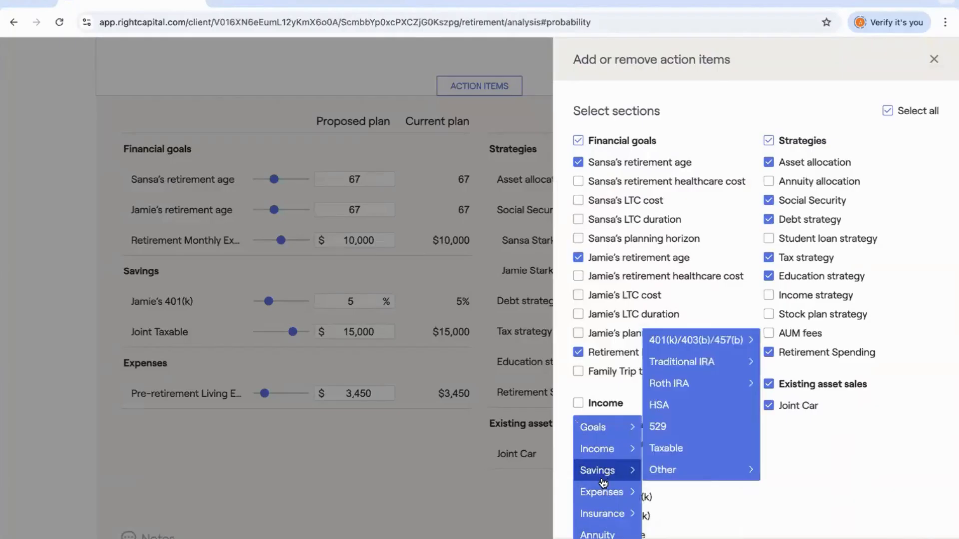
mouse_move(604, 510)
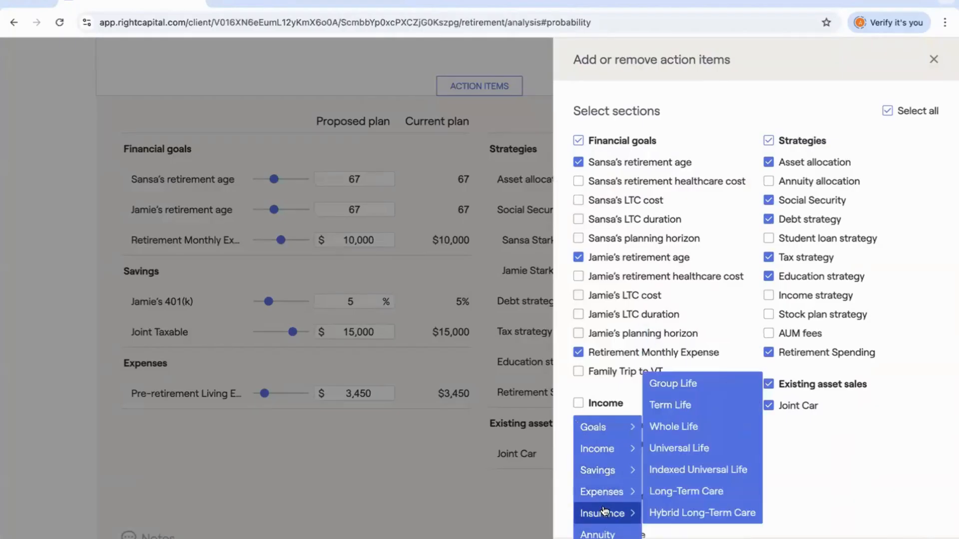
click(622, 534)
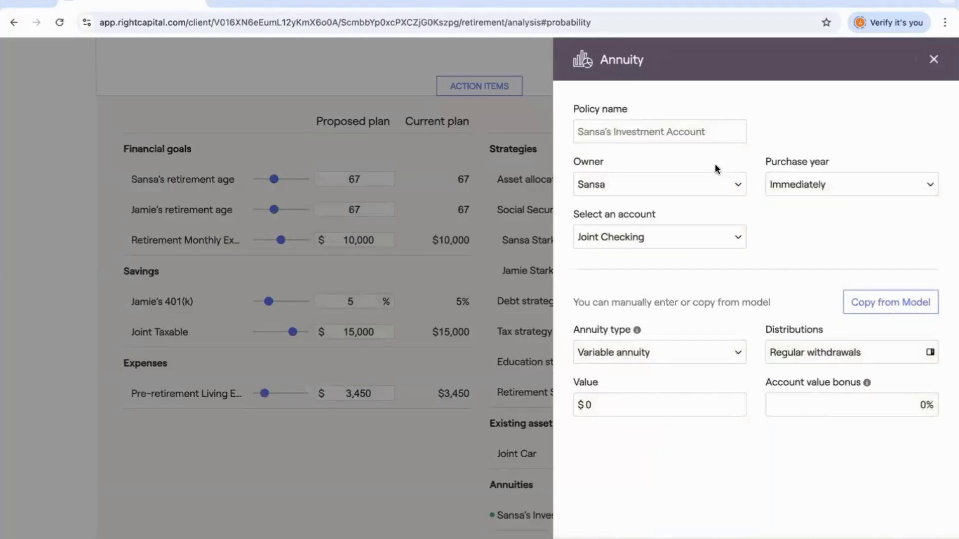
Name the annuity policy Indexed Annuity and set its owner to Joint, keeping Immediately as purchase year and Joint Checking as the account
click(686, 135)
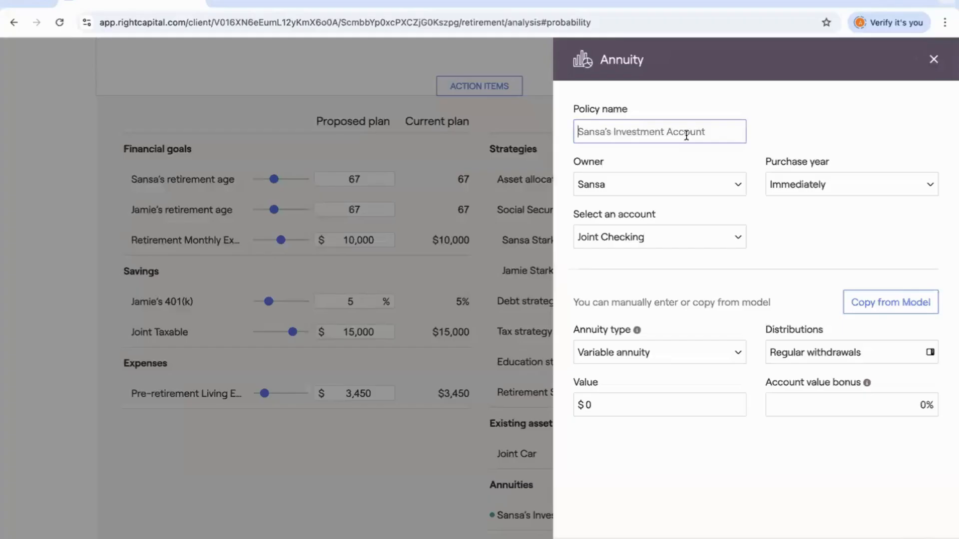
text(Indexed Annuity)
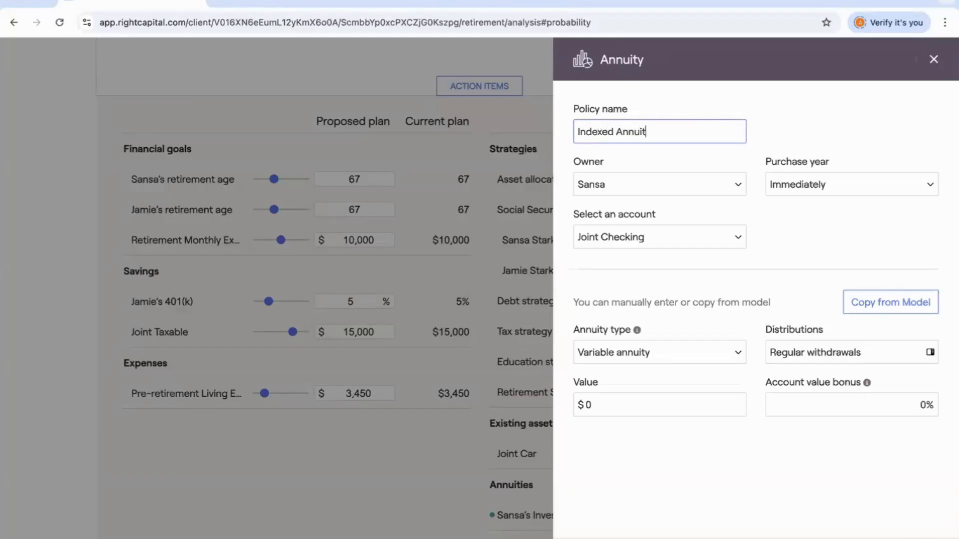
click(675, 185)
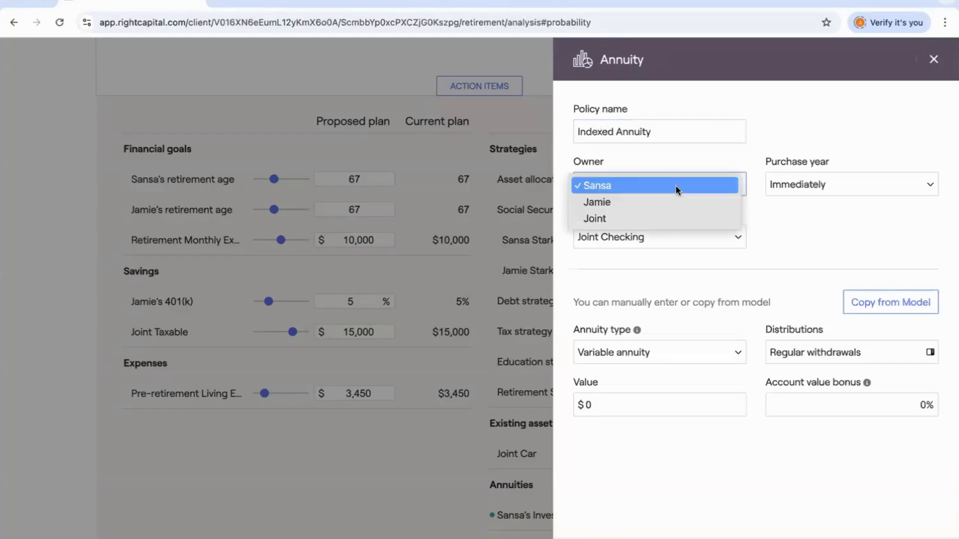
click(663, 219)
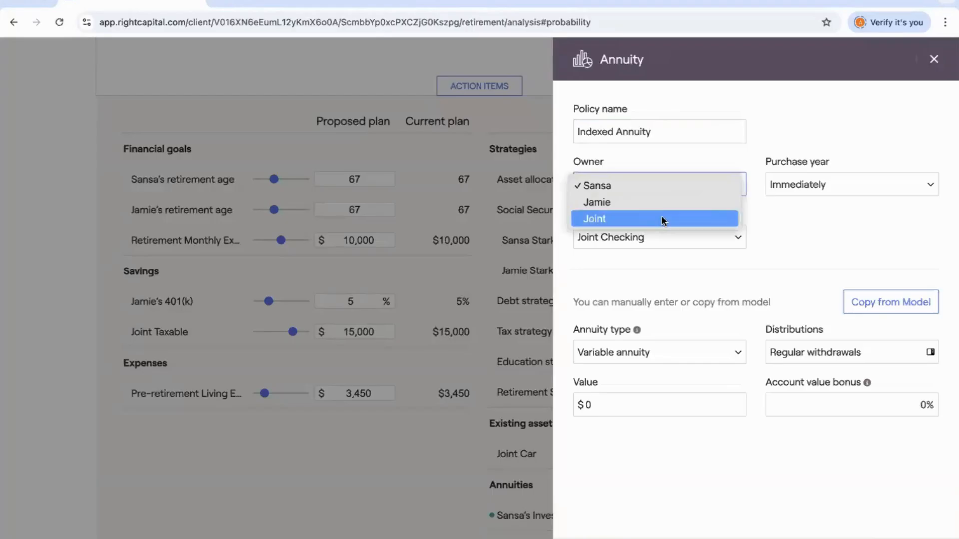
click(782, 191)
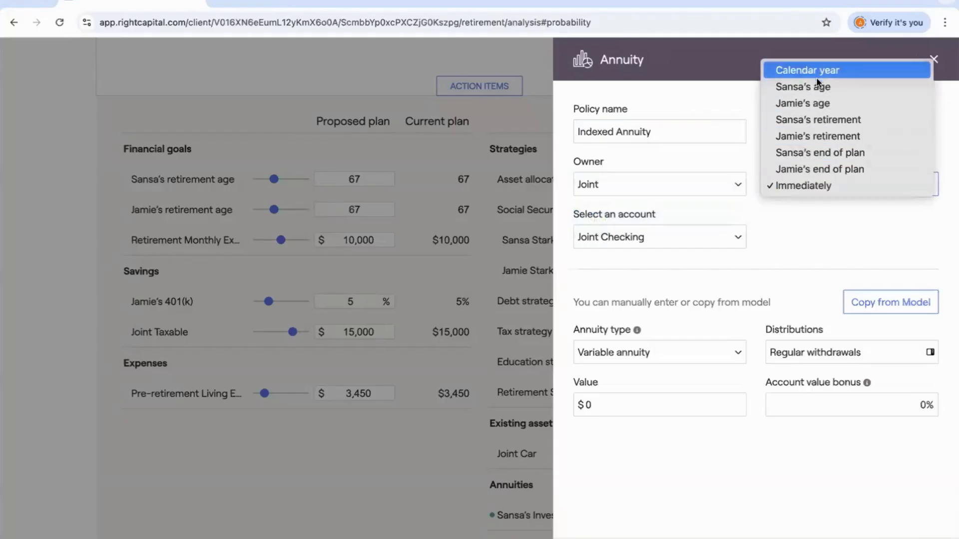
click(780, 234)
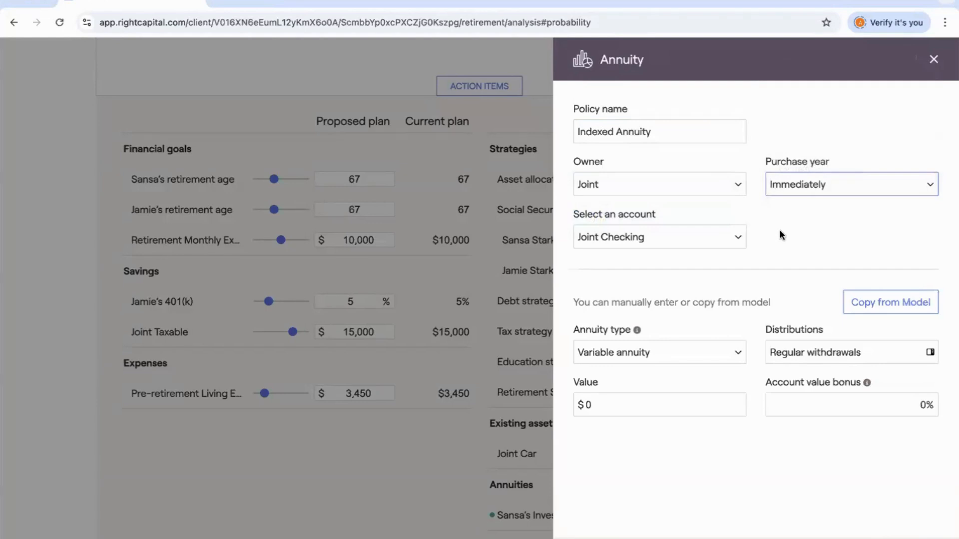
click(652, 241)
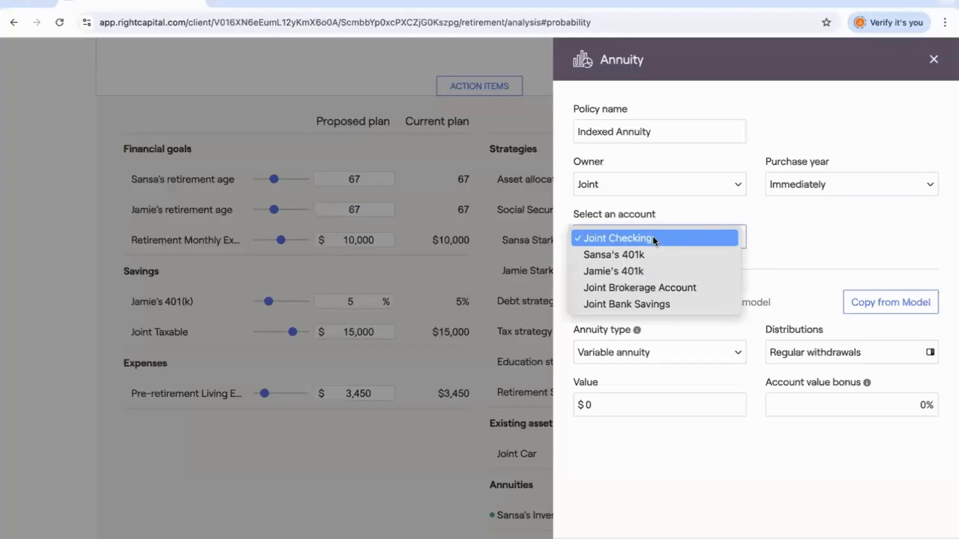
click(771, 274)
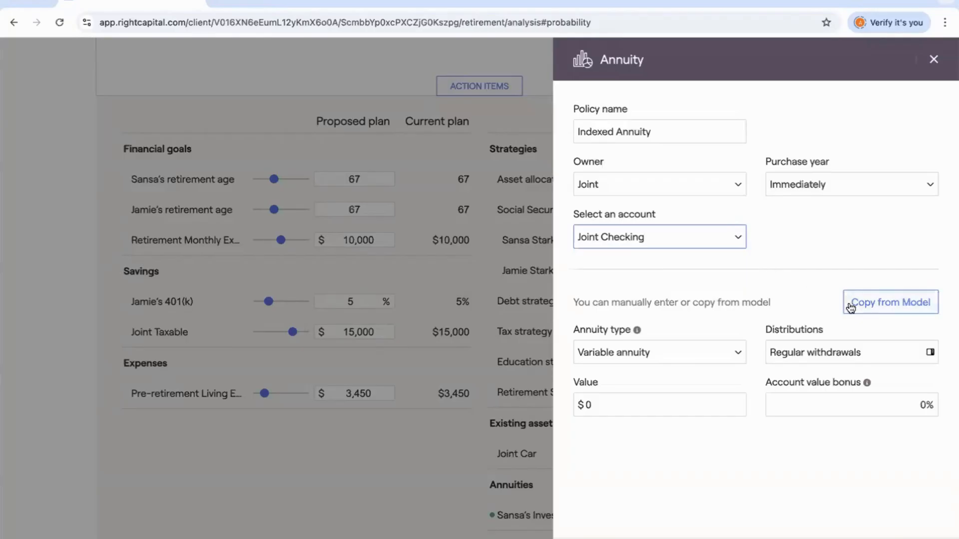
Copy the annuity's details from the Indexed Annuity Income Rider model with the Income at age 67 distribution model
click(893, 307)
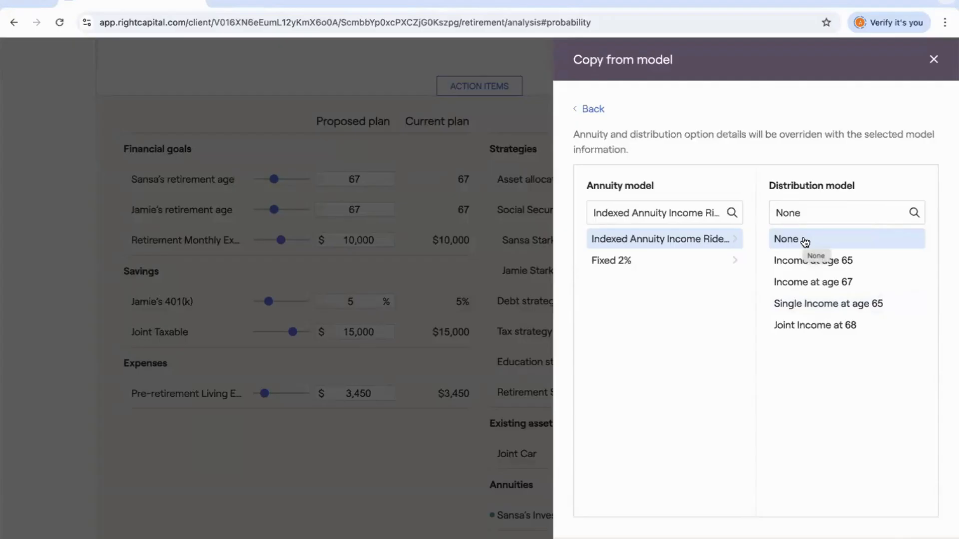
click(882, 283)
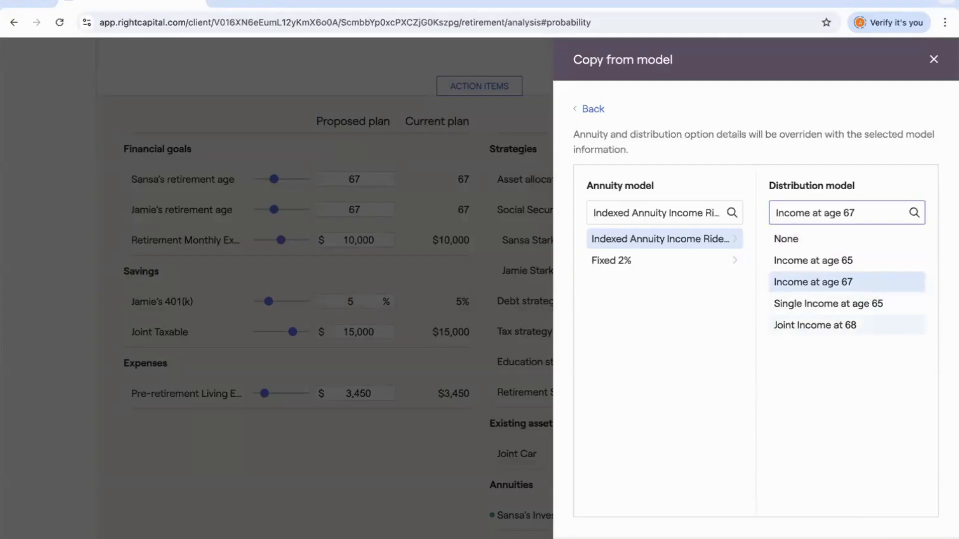
click(904, 537)
scroll(804, 421, down, 2)
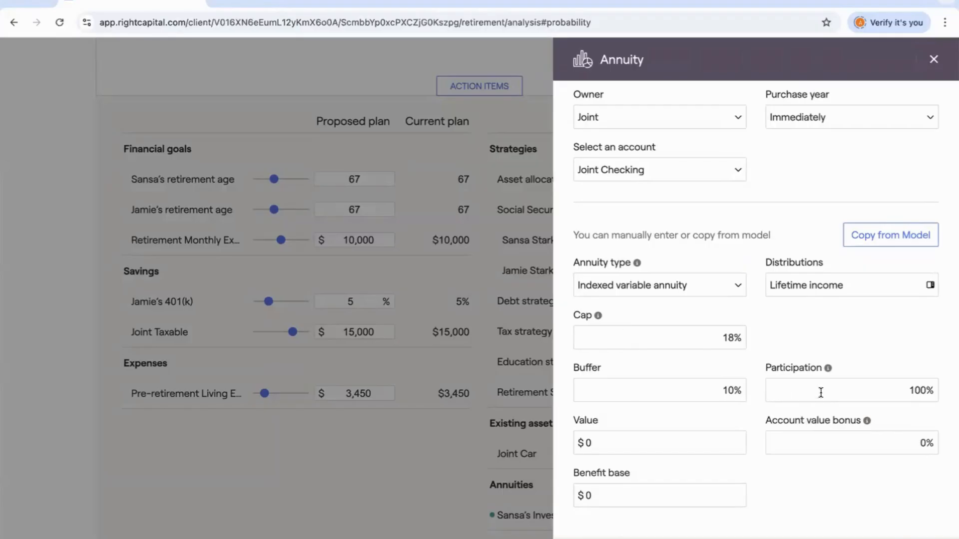
Review the annuity's lifetime income distribution settings and set the benefit base fee to .01%
click(805, 289)
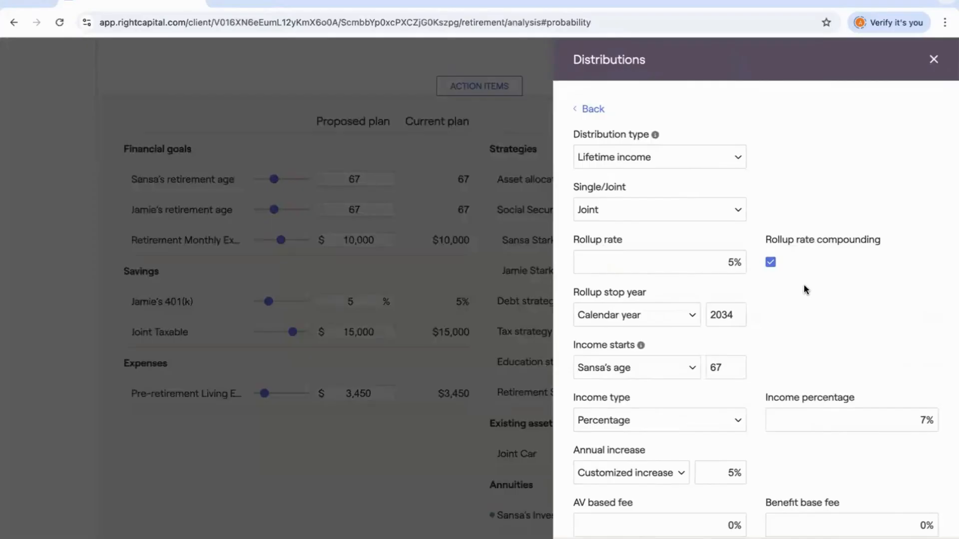
scroll(804, 286, down, 1)
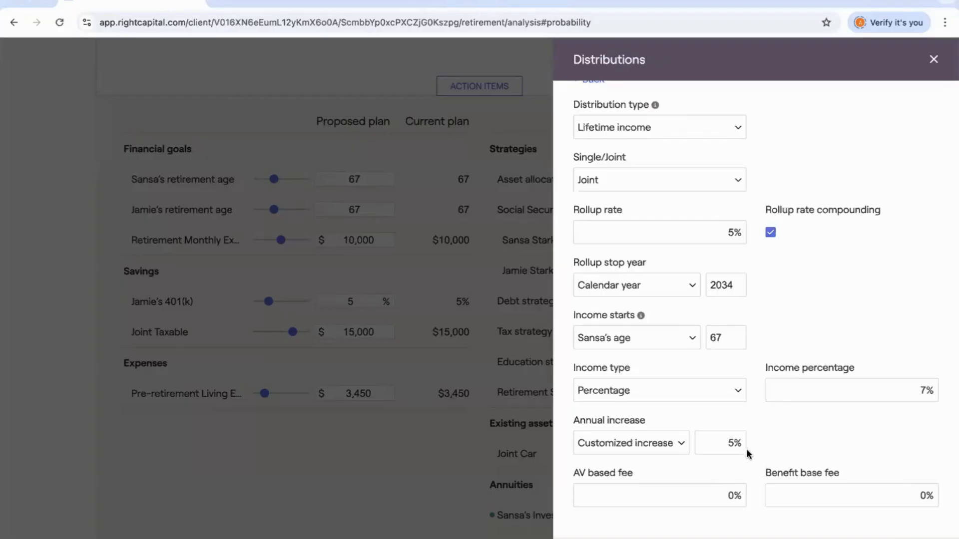
click(926, 494)
double_click(927, 494)
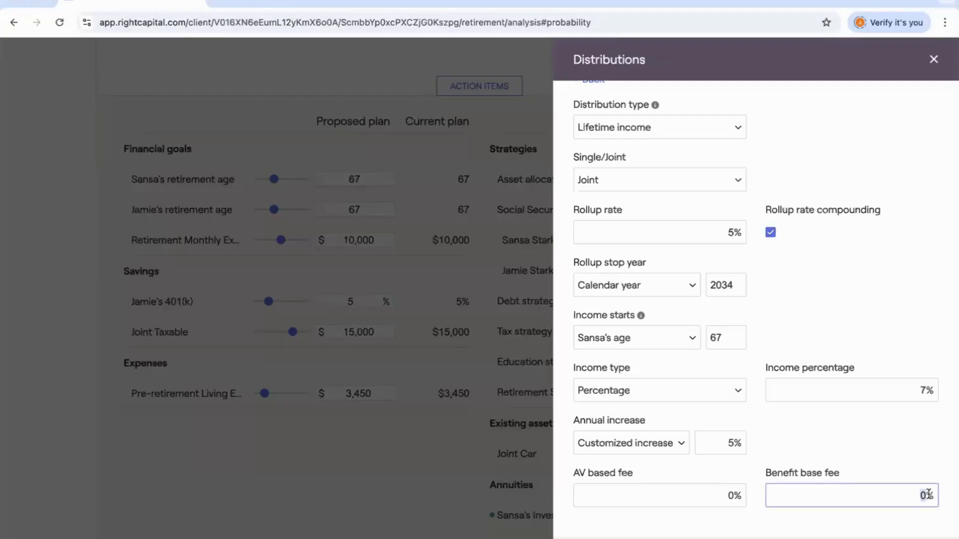
key(BackSpace)
text(.01)
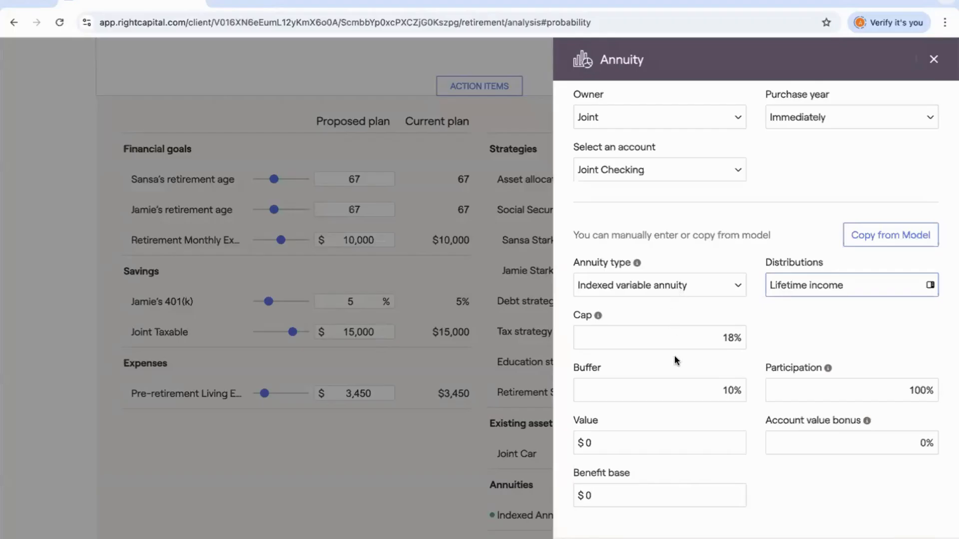
Set both the annuity's value and its benefit base to $250,000 and save the annuity
click(628, 435)
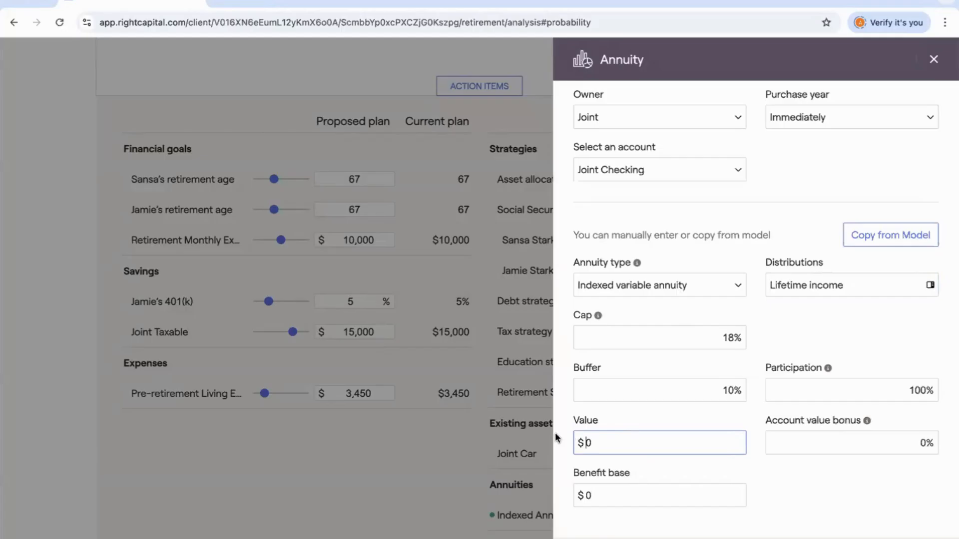
text(250,00)
click(575, 488)
text(250,00)
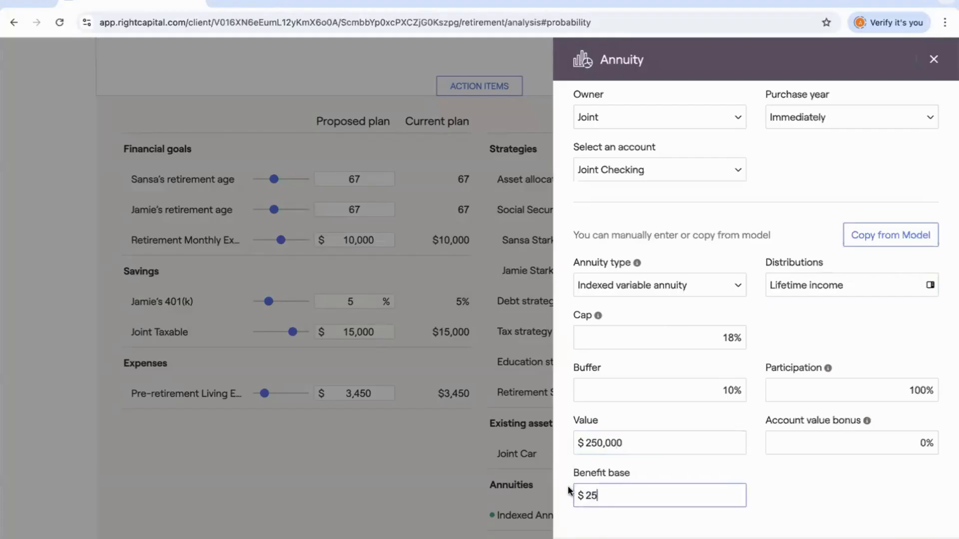
text(0)
key(Return)
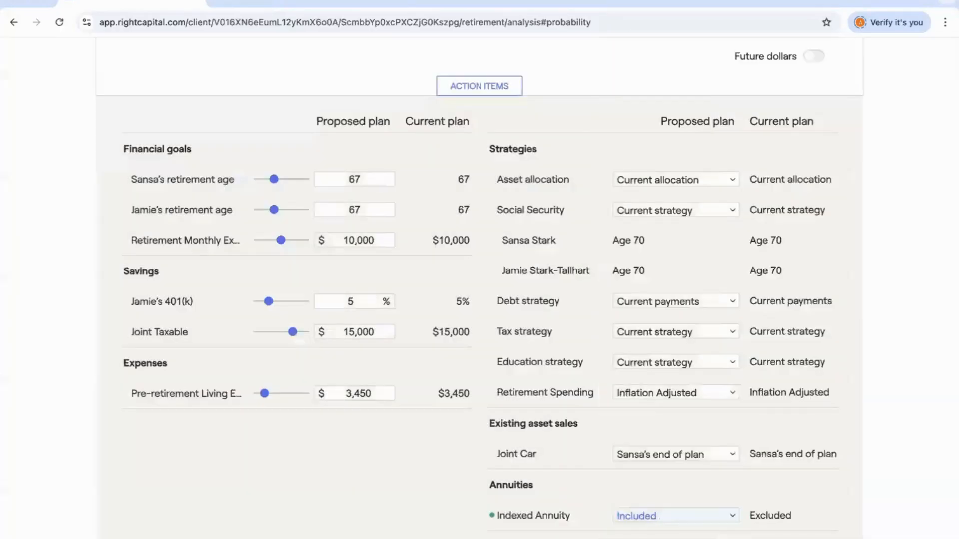
Compare the proposed and current plans' probability of success and move Retirement Monthly Expense to the first position in the financial goals
scroll(368, 371, up, 4)
scroll(369, 372, up, 3)
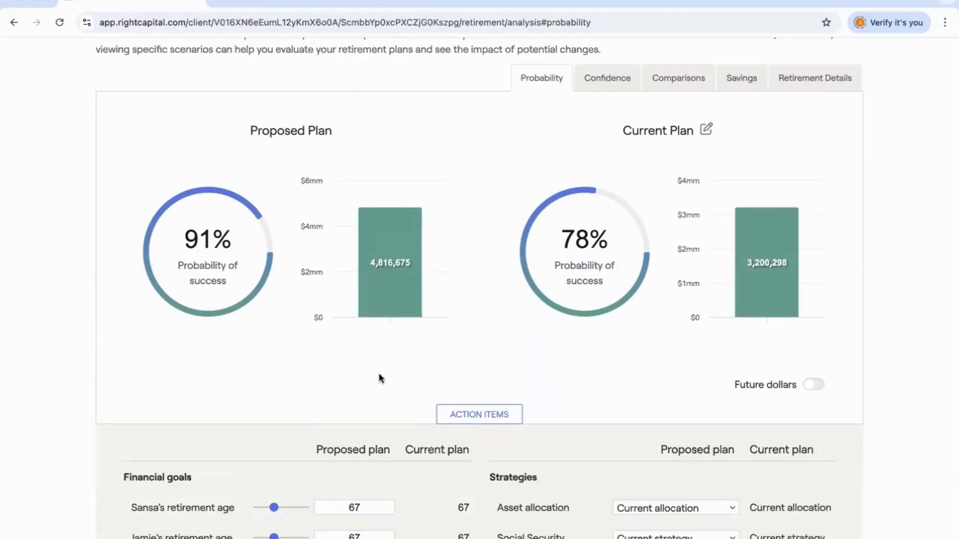
scroll(378, 372, down, 5)
scroll(379, 372, down, 2)
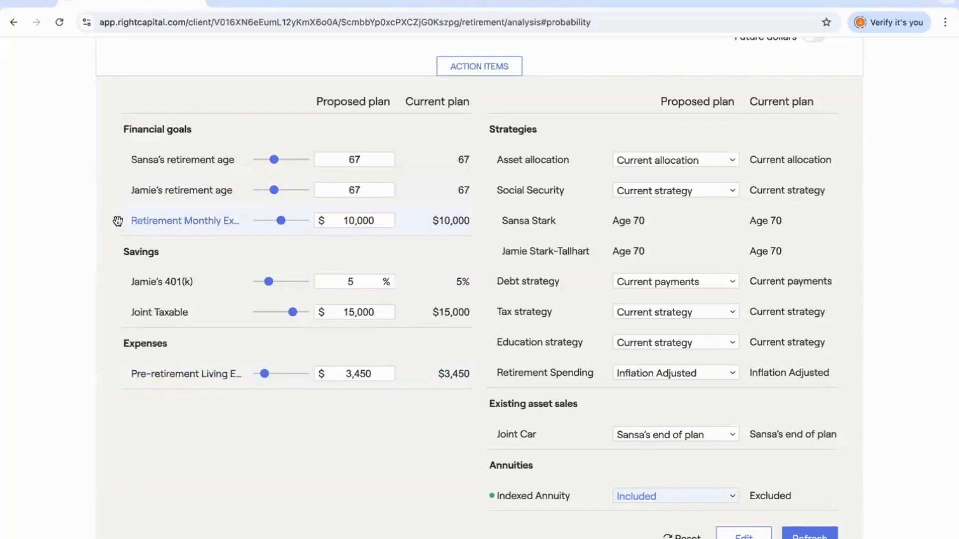
drag(118, 221, 114, 155)
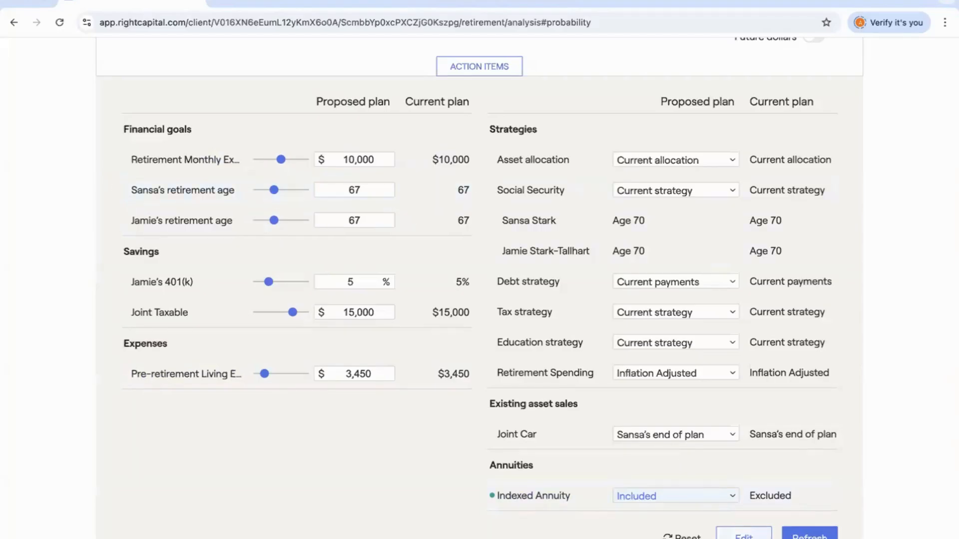
Add the Income section with both clients' salaries to the retirement action items
click(743, 536)
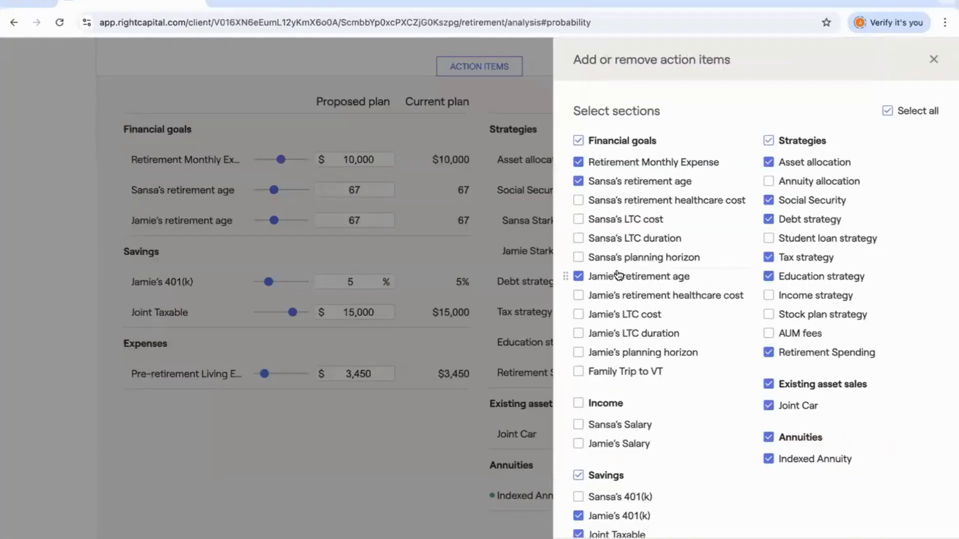
scroll(617, 275, down, 1)
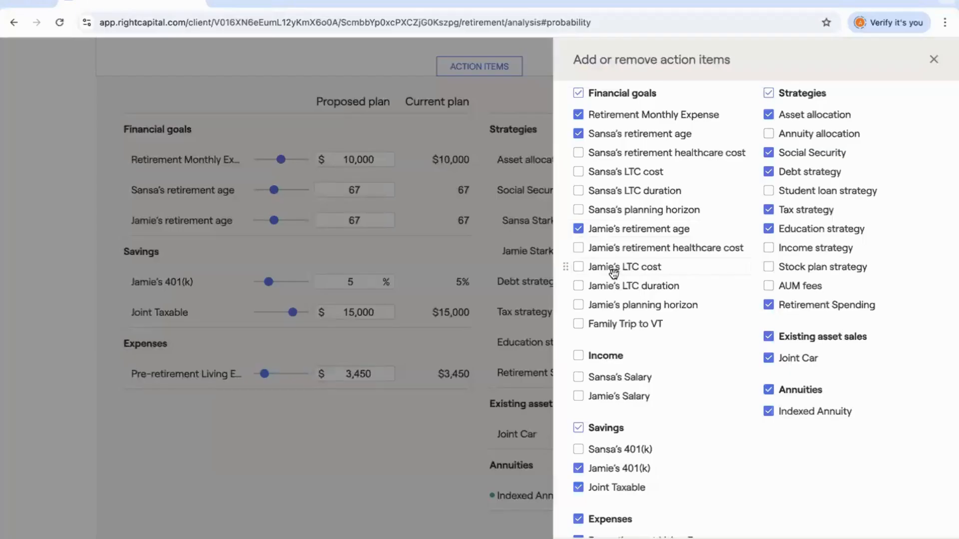
click(578, 355)
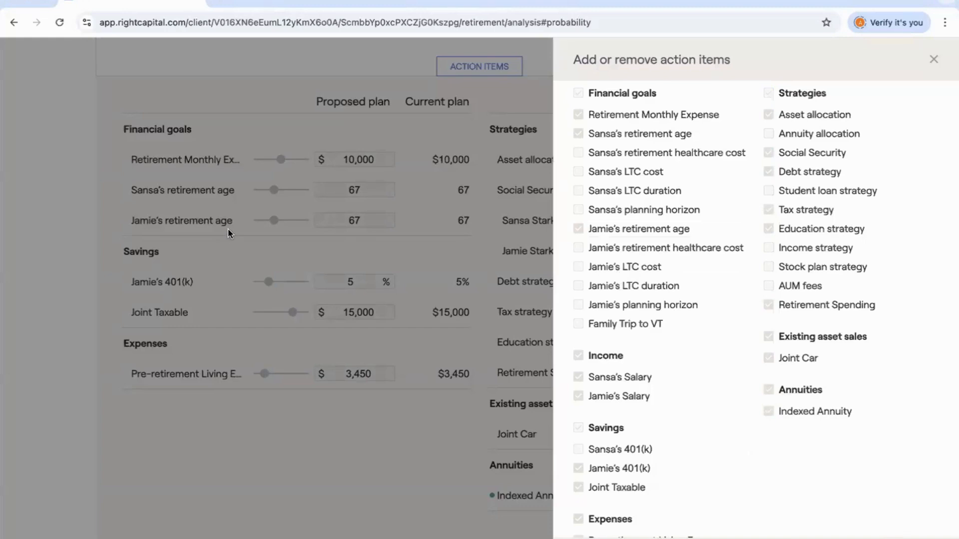
click(227, 229)
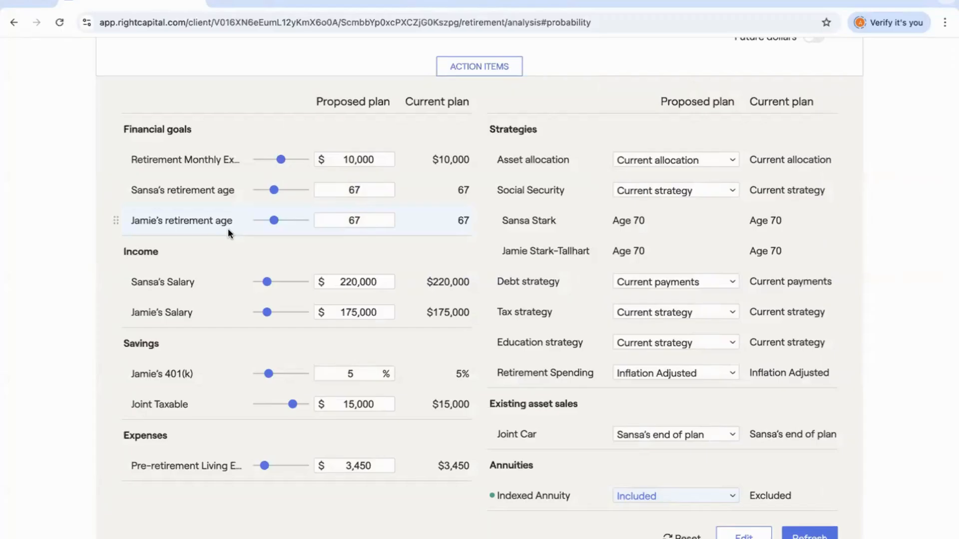
Look over the Retirement Analysis results and open the client's Tax Estimate
scroll(491, 211, up, 9)
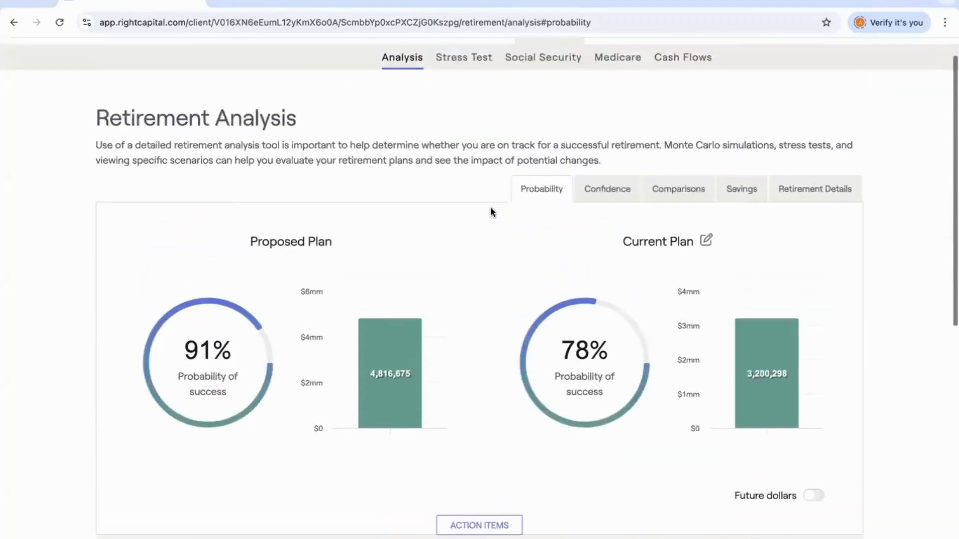
scroll(491, 212, up, 2)
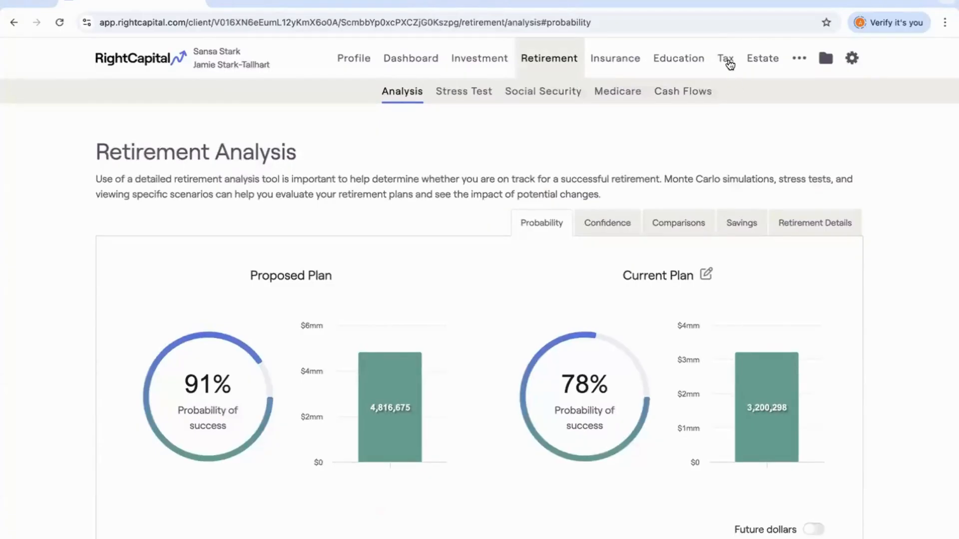
click(727, 61)
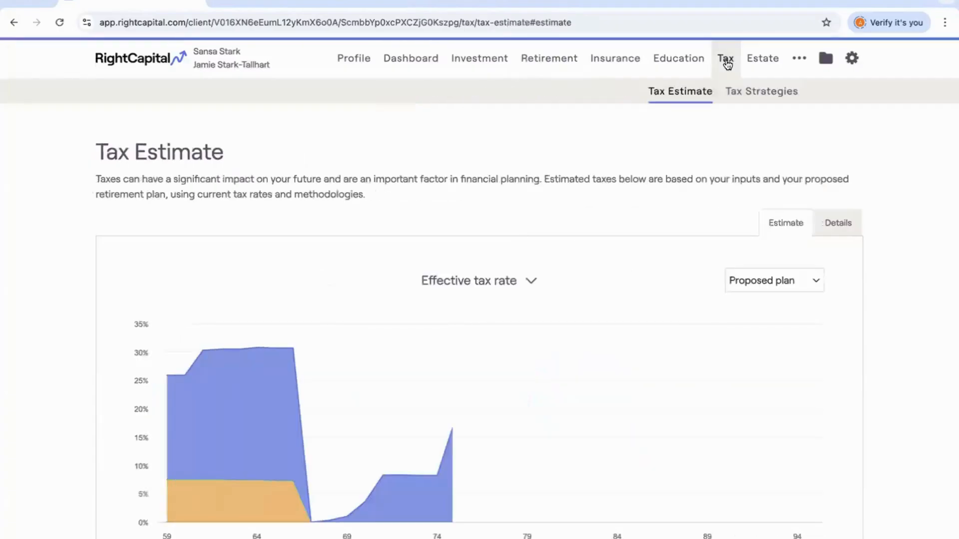
Open Tax Strategies and examine the summary chart and the proposed and reference strategy settings
click(755, 93)
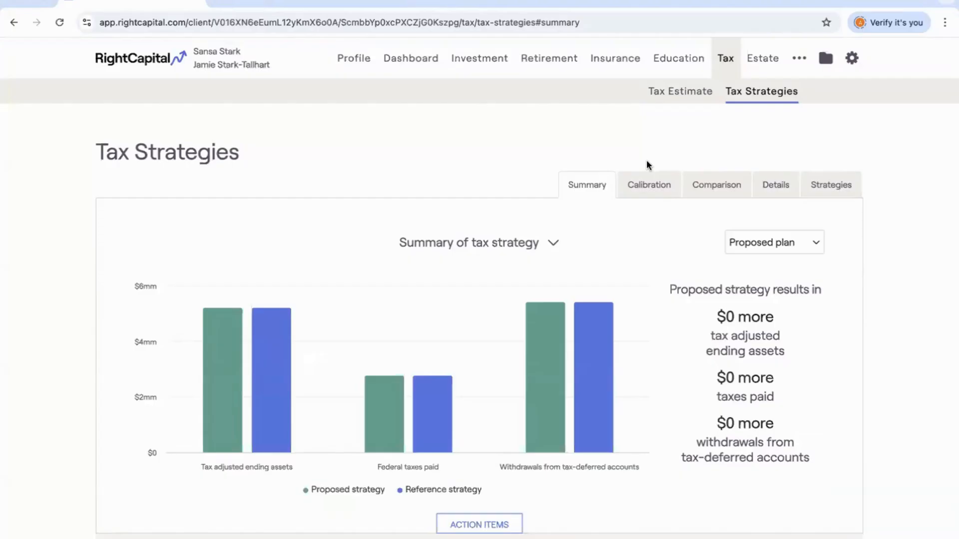
scroll(623, 241, down, 2)
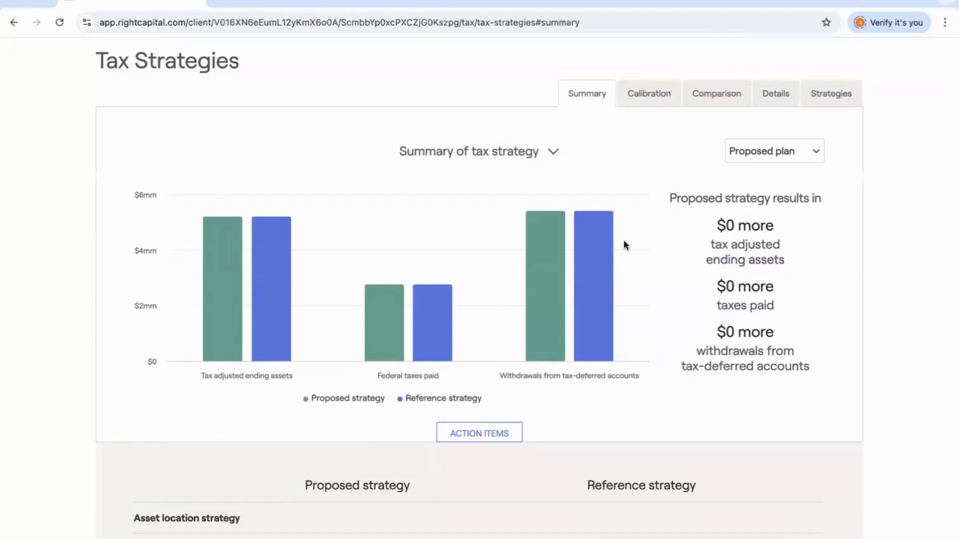
scroll(624, 244, down, 5)
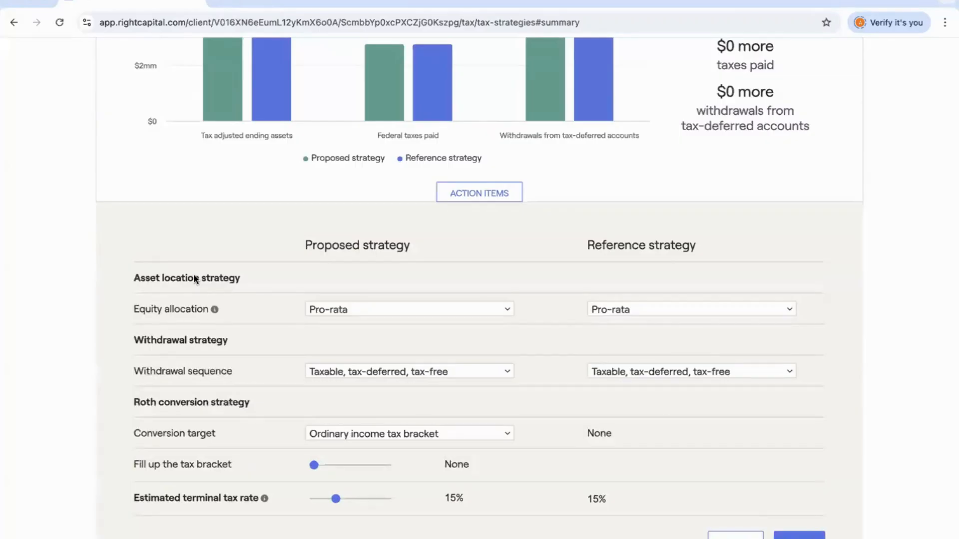
scroll(194, 274, up, 4)
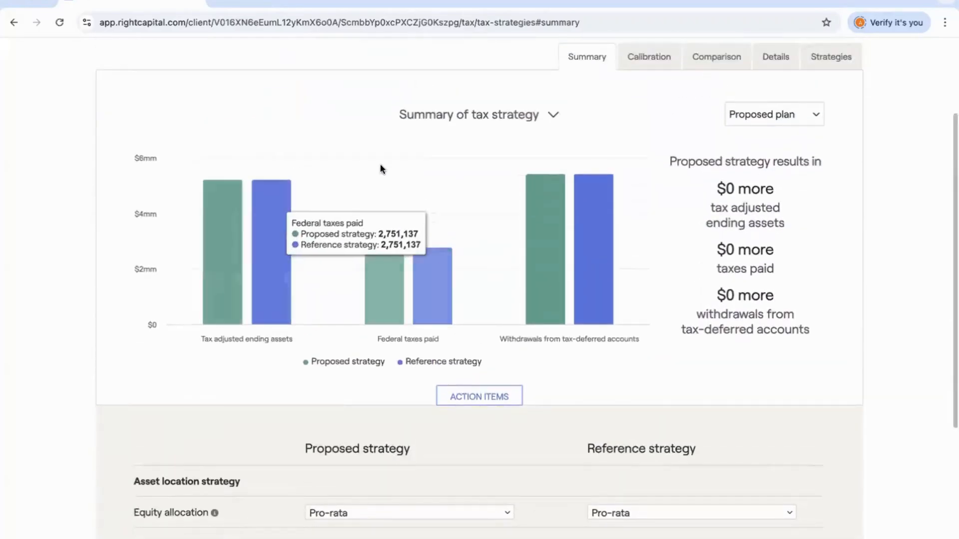
Switch the tax strategy chart to Asset location and examine the allocation across taxable, tax-deferred and tax-free accounts
click(428, 117)
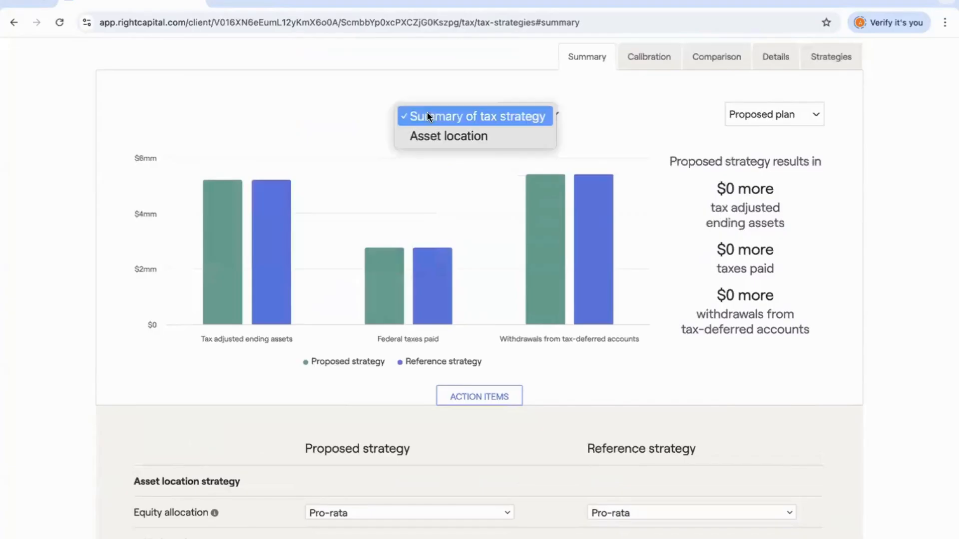
click(431, 136)
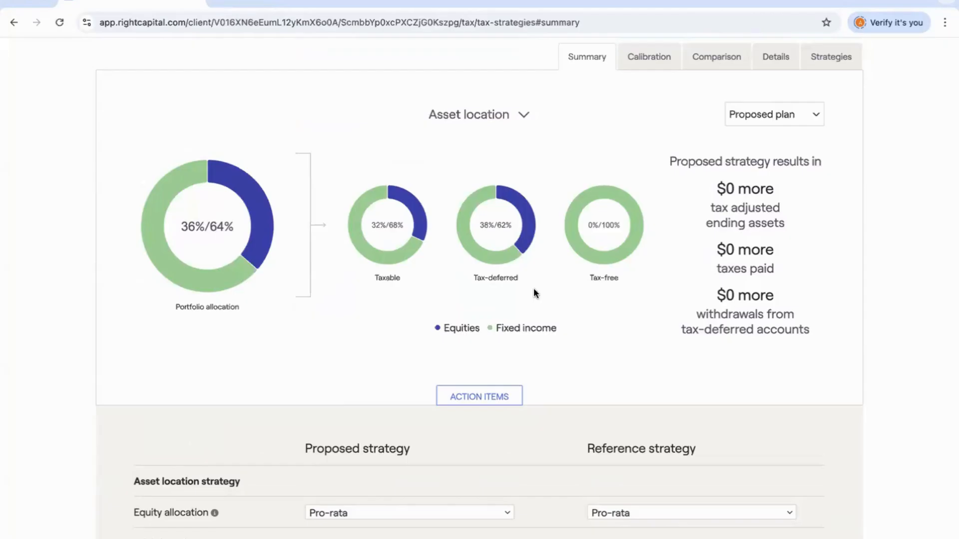
scroll(534, 293, down, 2)
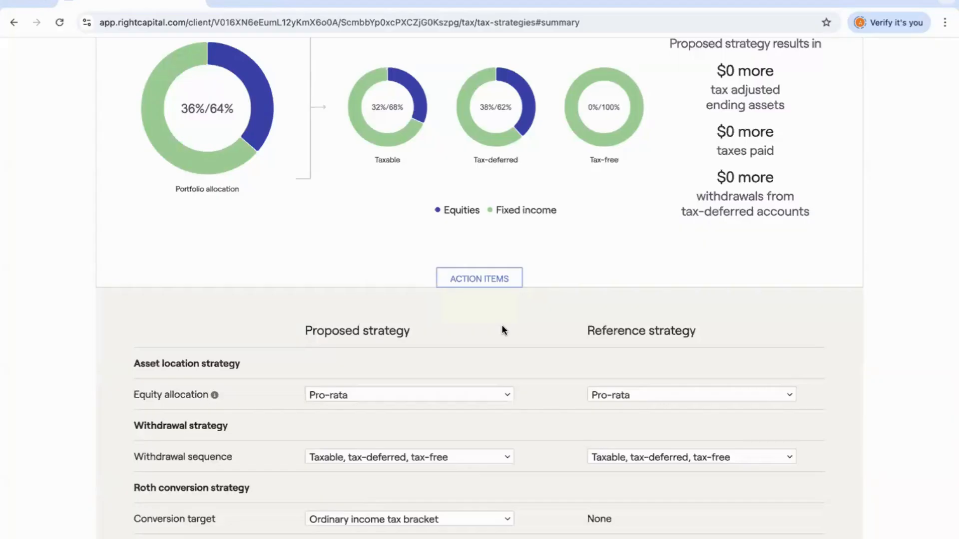
scroll(501, 329, up, 2)
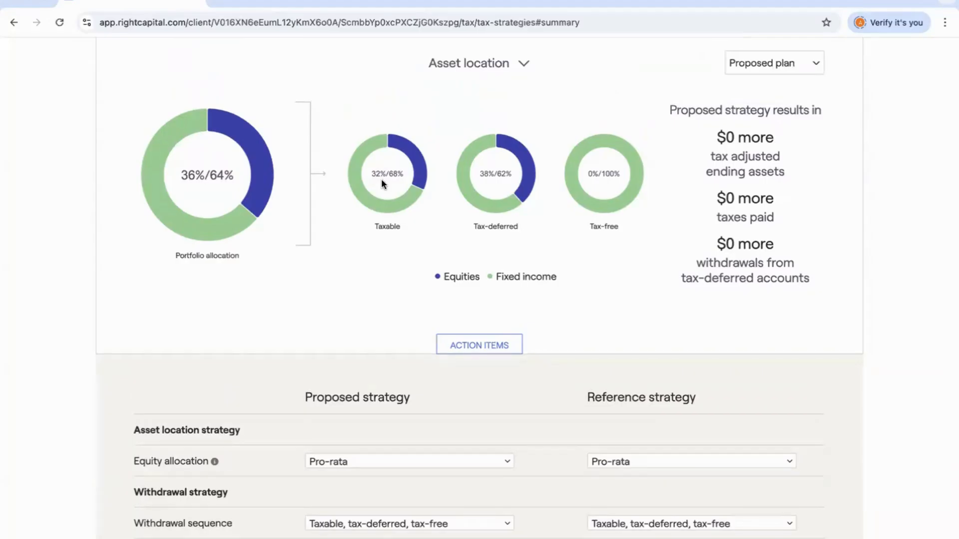
Examine the choices for the proposed strategy's equity allocation and withdrawal sequence, keeping Pro-rata and Taxable, tax-deferred, tax-free
click(340, 462)
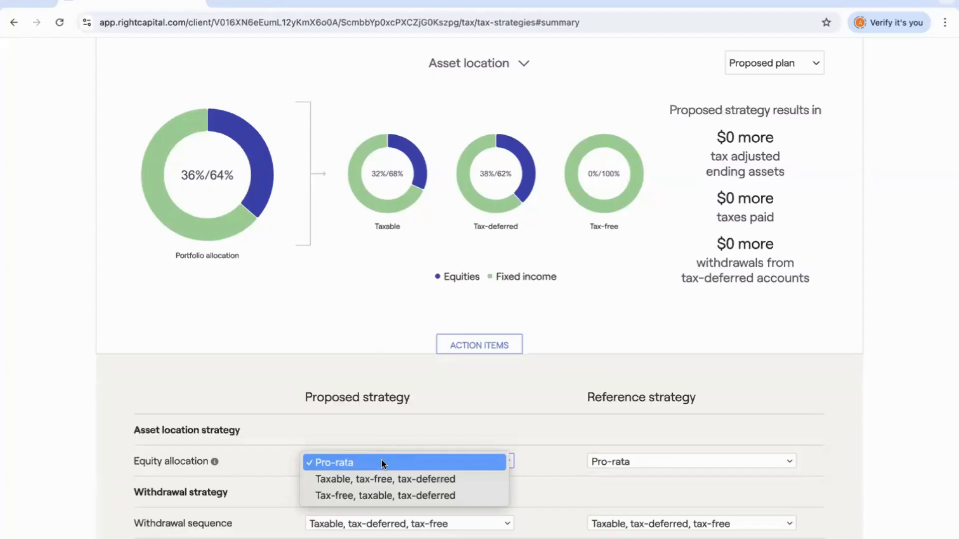
click(361, 429)
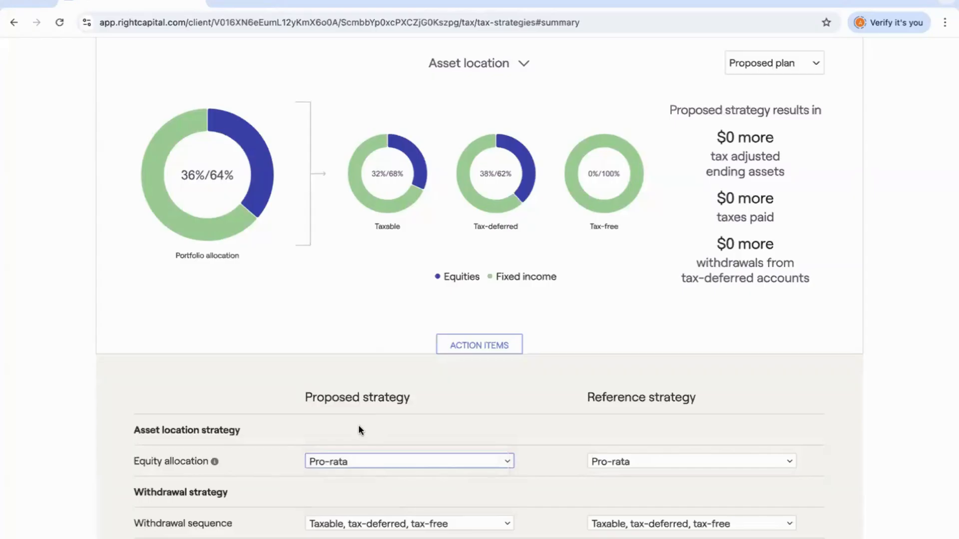
scroll(358, 430, down, 3)
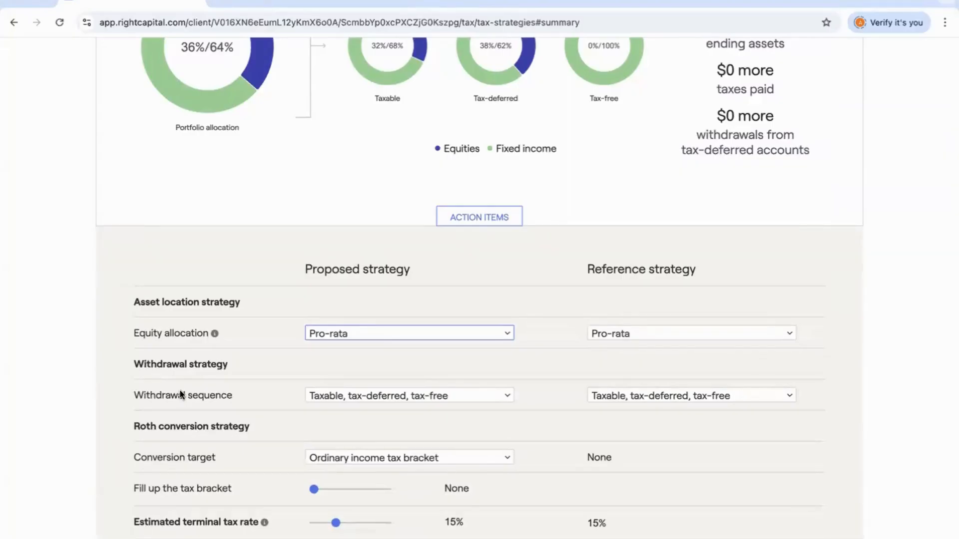
click(323, 400)
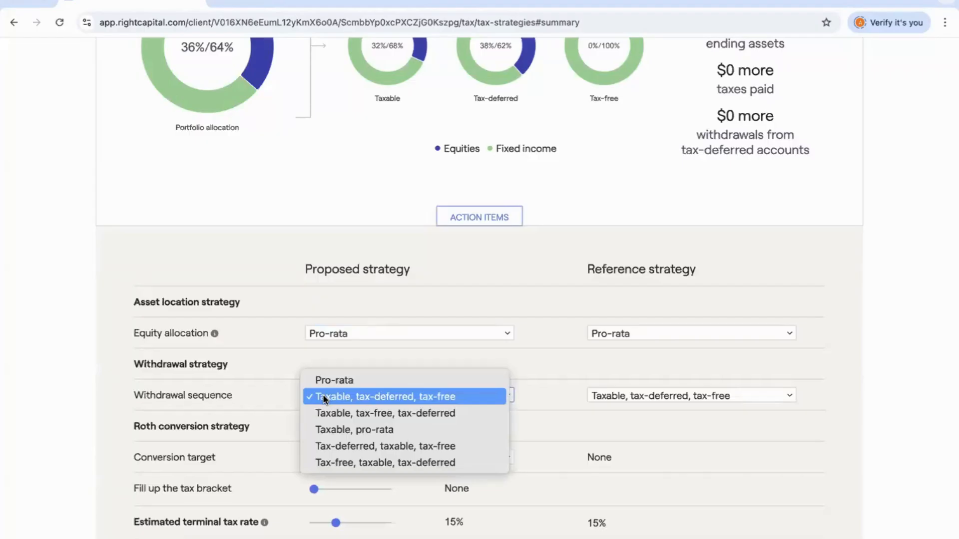
click(211, 398)
Set the proposed Roth conversion strategy to fill up the 22%/25% tax bracket
scroll(211, 394, down, 1)
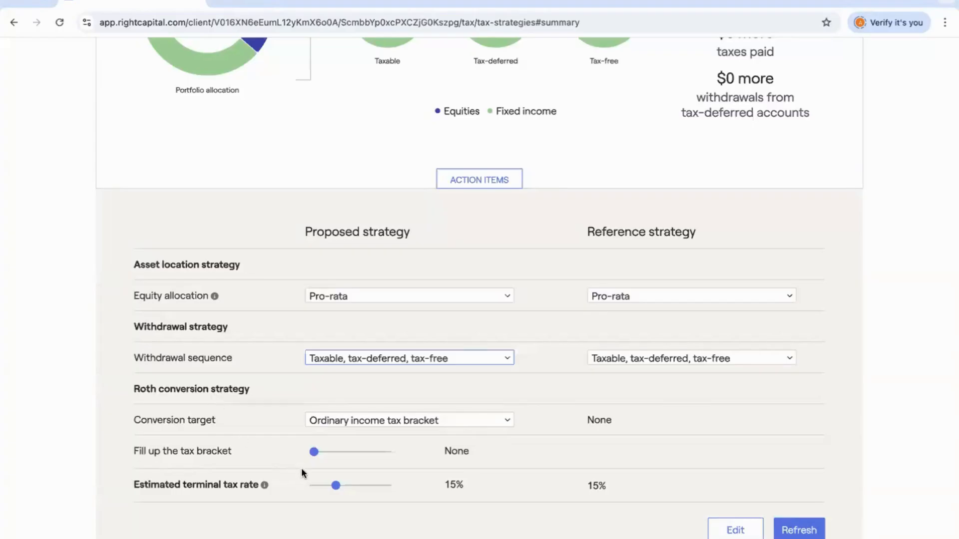
drag(313, 452, 349, 450)
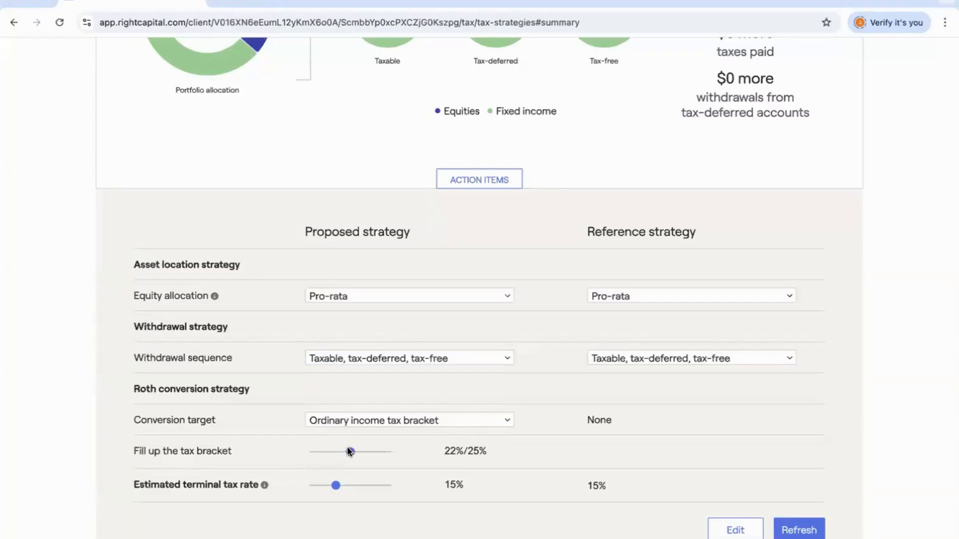
scroll(264, 412, up, 4)
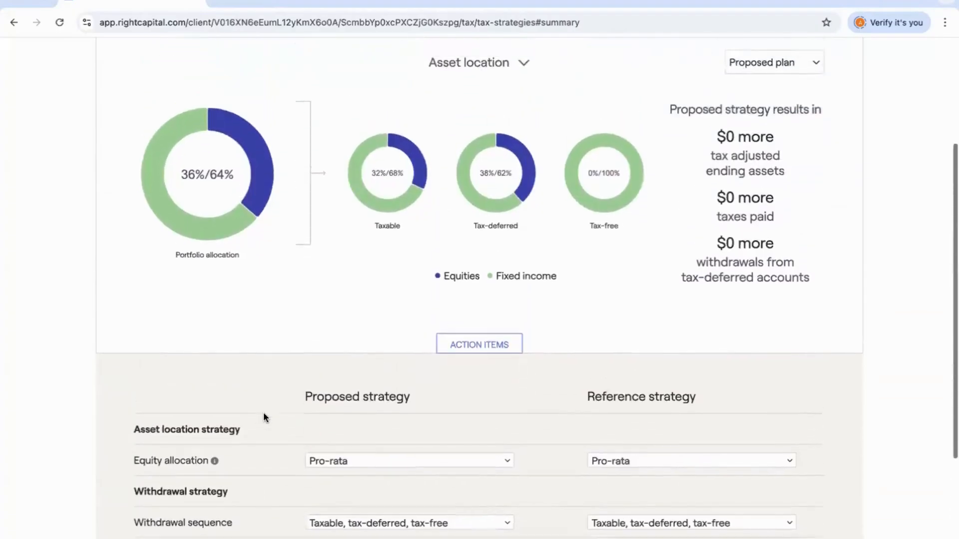
Solve for the proposed plan's top tax strategies and examine the resulting asset location, withdrawal and Roth conversion combinations
scroll(264, 415, up, 2)
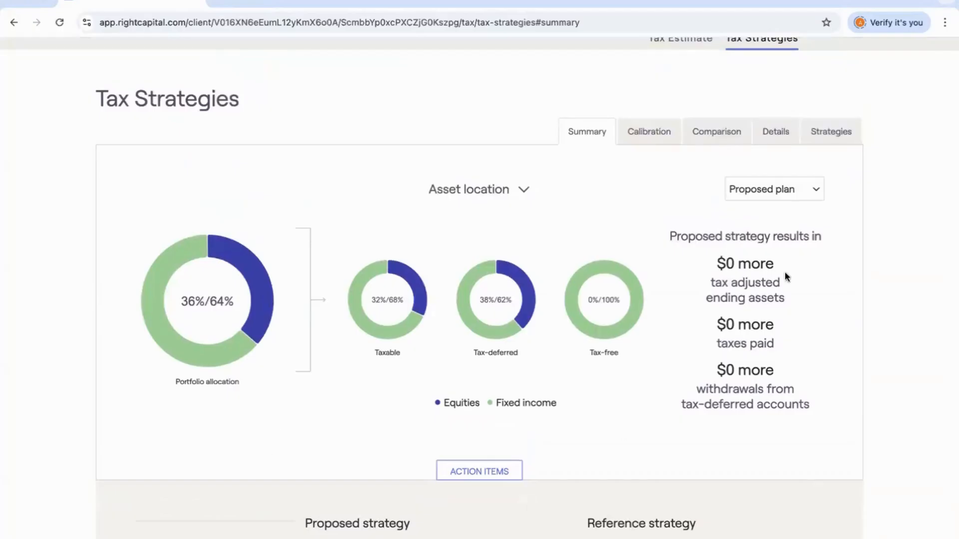
click(843, 136)
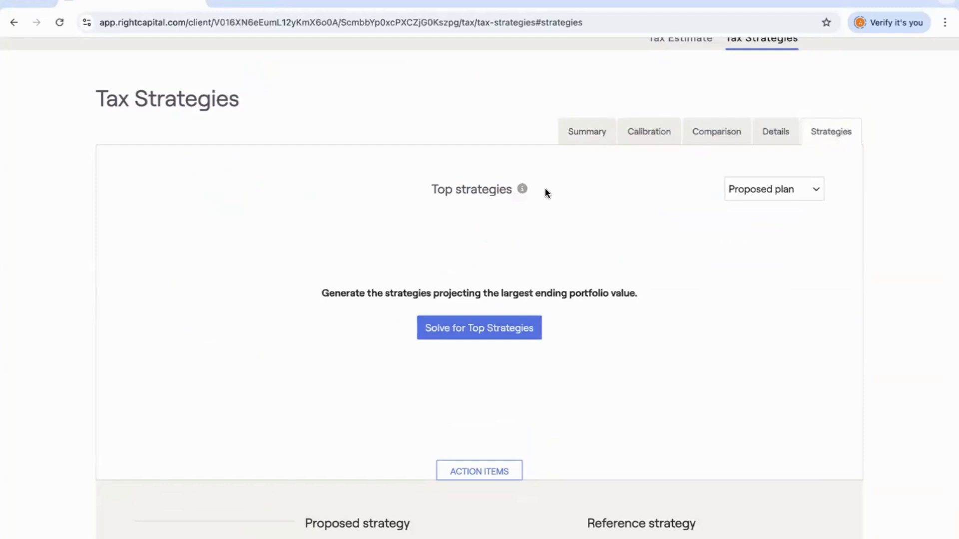
scroll(545, 192, down, 2)
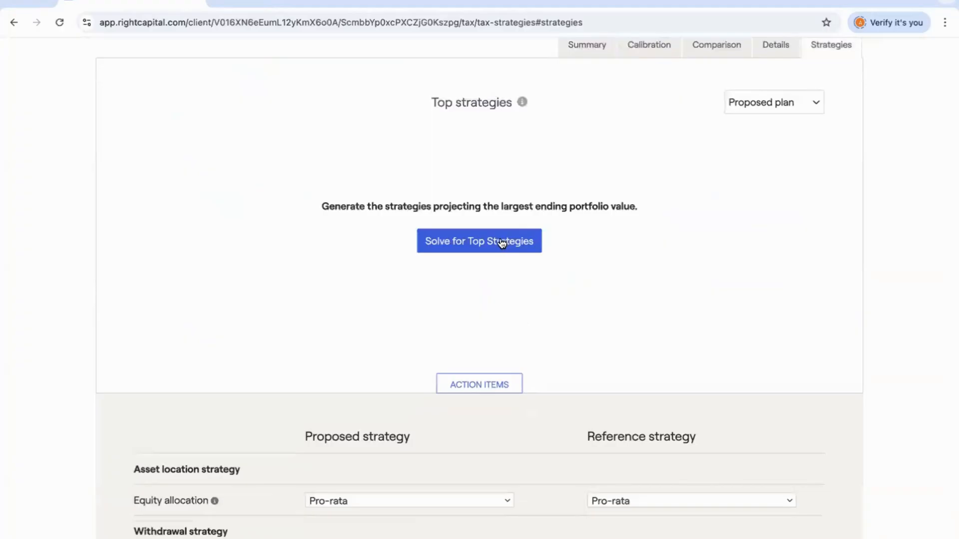
click(474, 244)
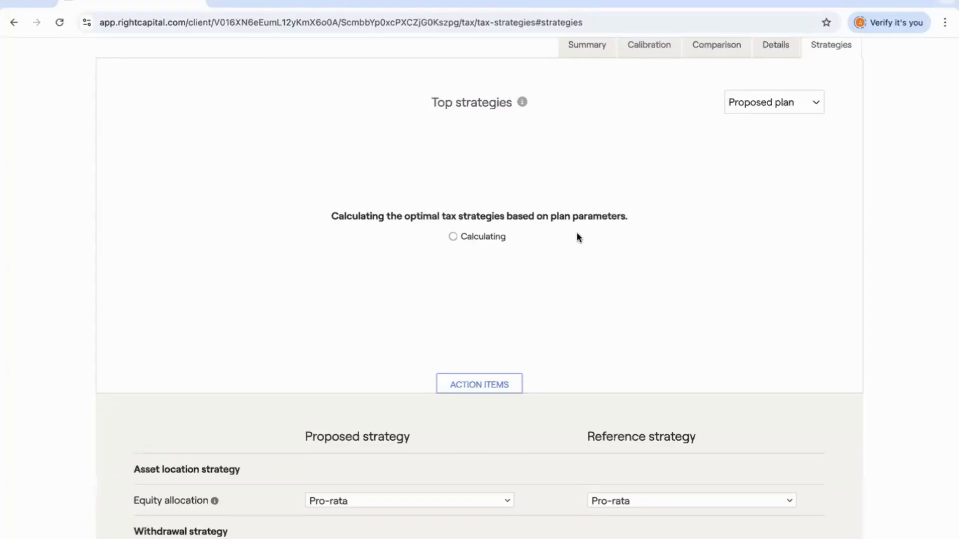
scroll(577, 235, down, 4)
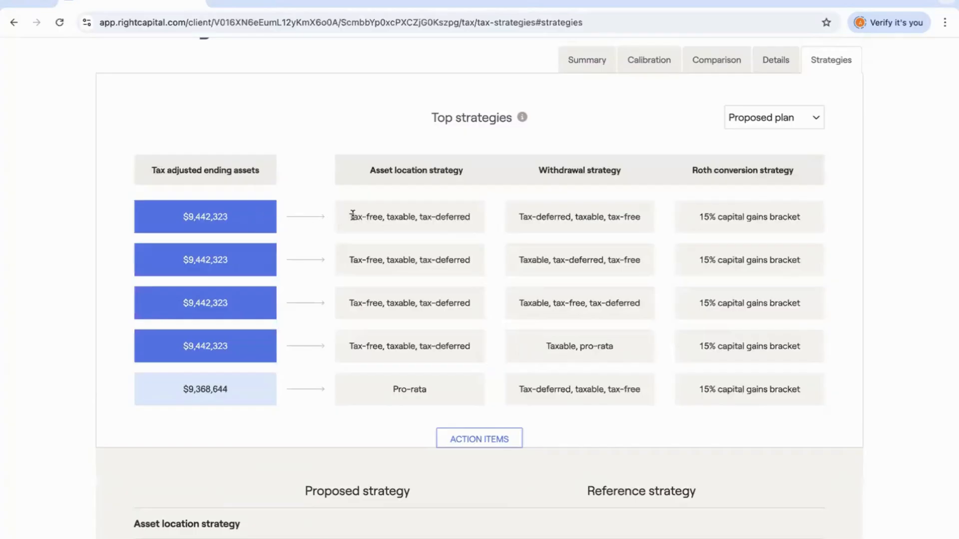
scroll(355, 210, down, 1)
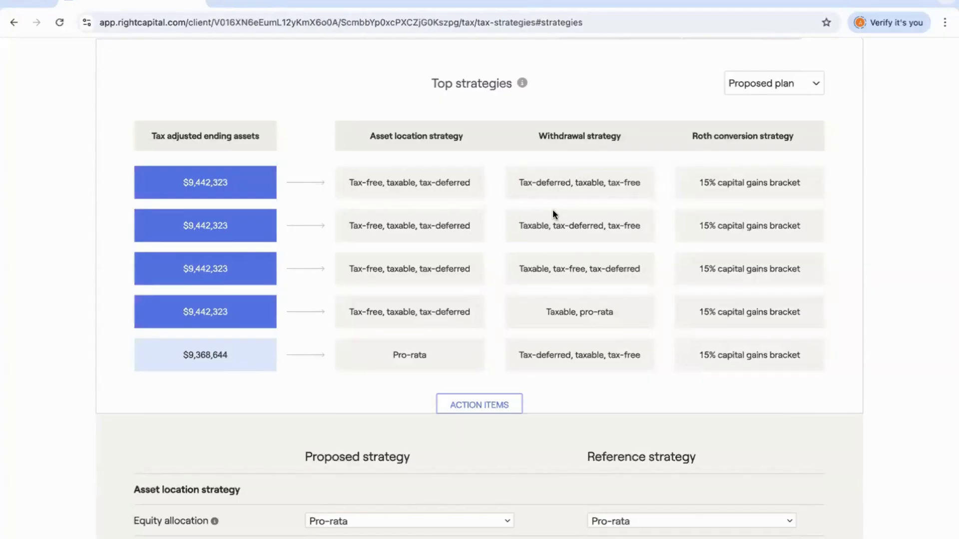
Set the proposed strategy's equity allocation to Tax-free, taxable, tax-deferred
scroll(507, 185, down, 1)
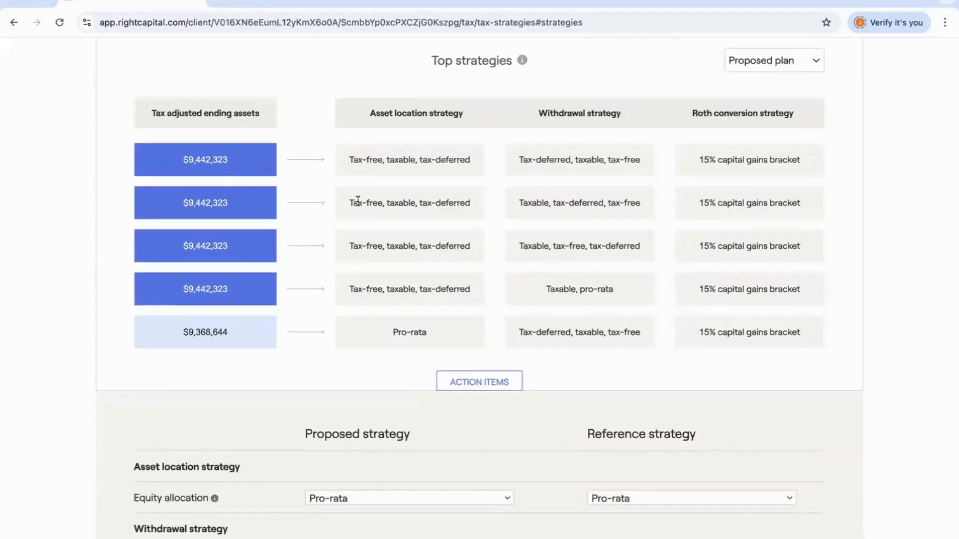
scroll(357, 200, down, 3)
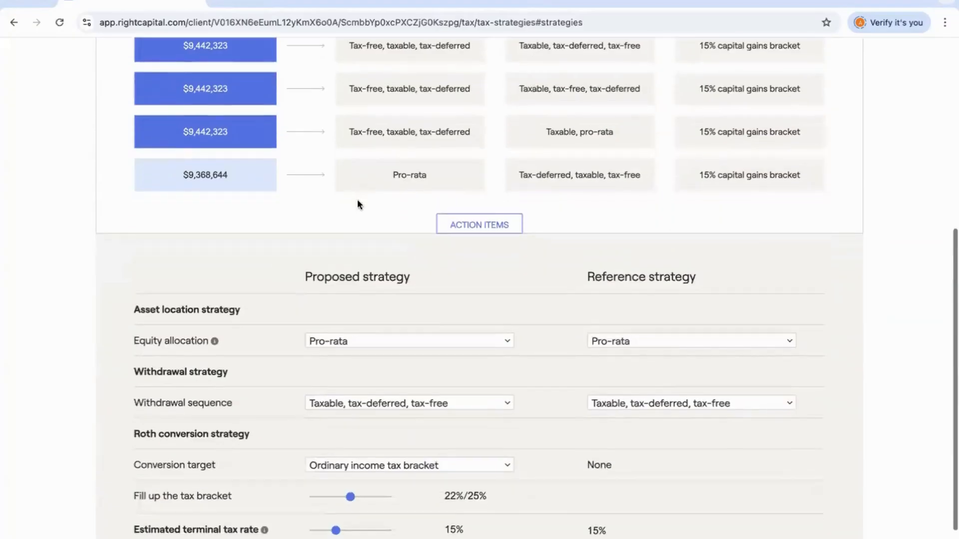
click(369, 337)
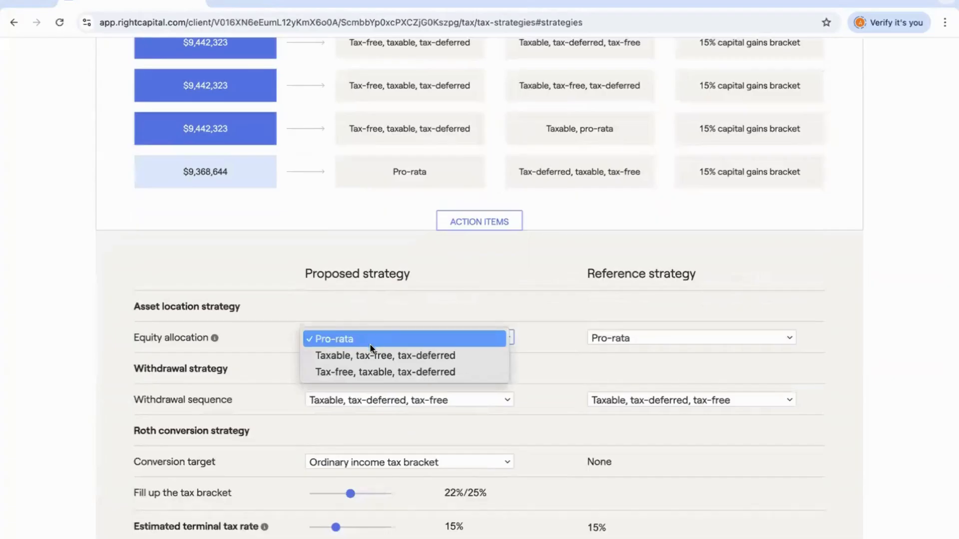
click(379, 371)
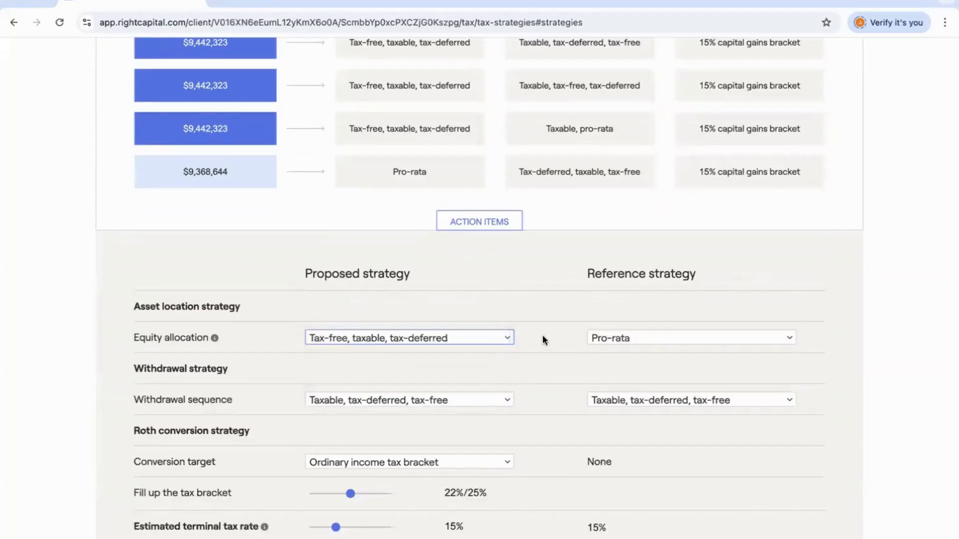
Set the proposed Roth conversion target to Capital gains tax bracket and fill up the 15% bracket
scroll(532, 333, up, 2)
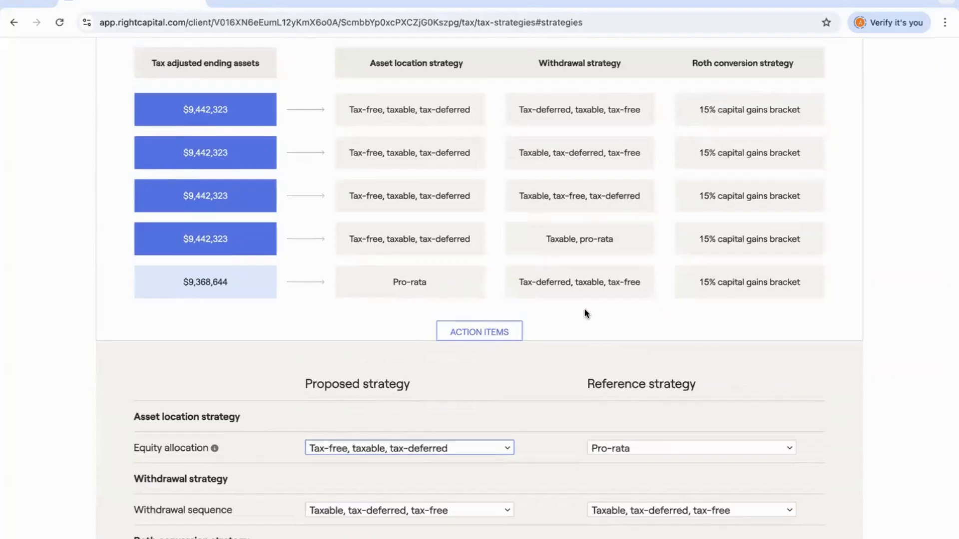
scroll(586, 313, down, 3)
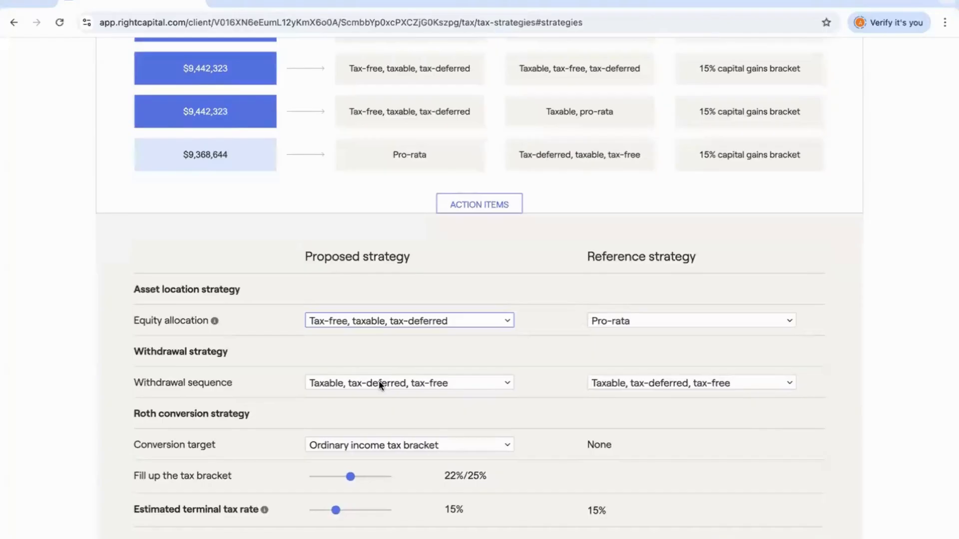
click(376, 442)
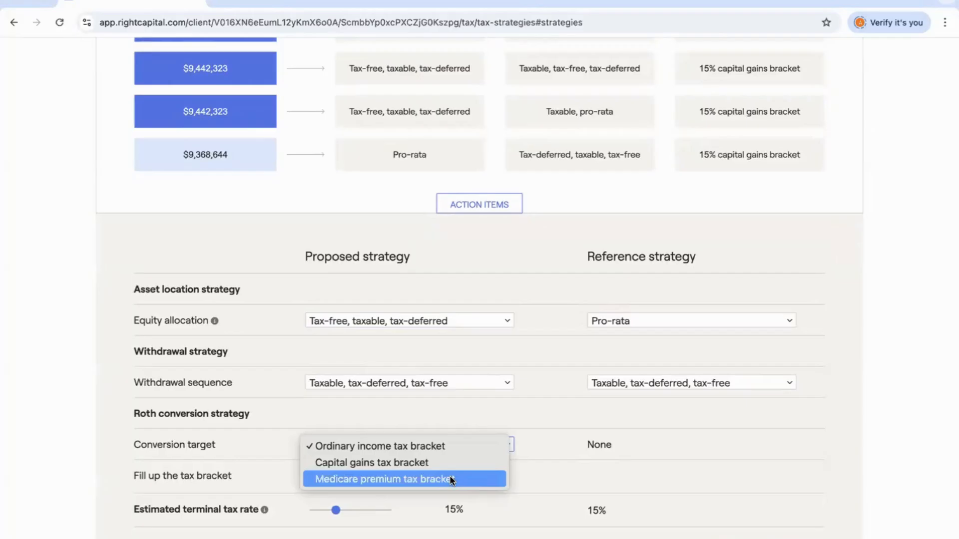
click(349, 463)
drag(325, 473, 383, 473)
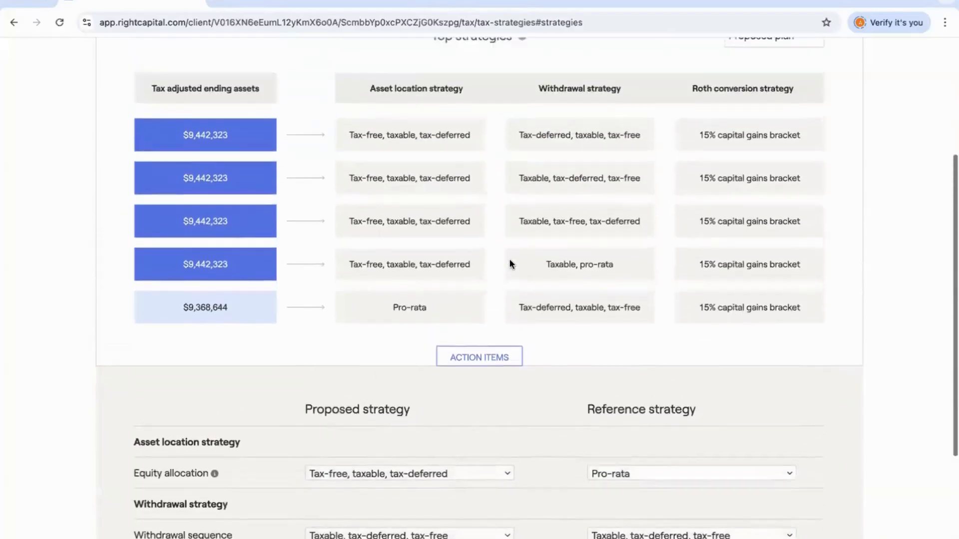
Return to the strategy summary, switch its chart to Summary of tax strategy, and compare the proposed and reference strategies
scroll(509, 258, up, 3)
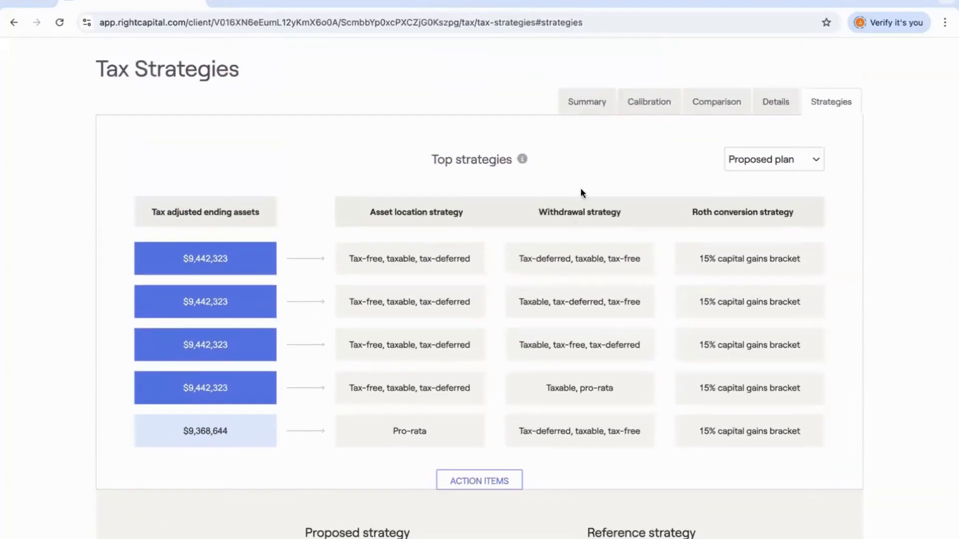
click(575, 107)
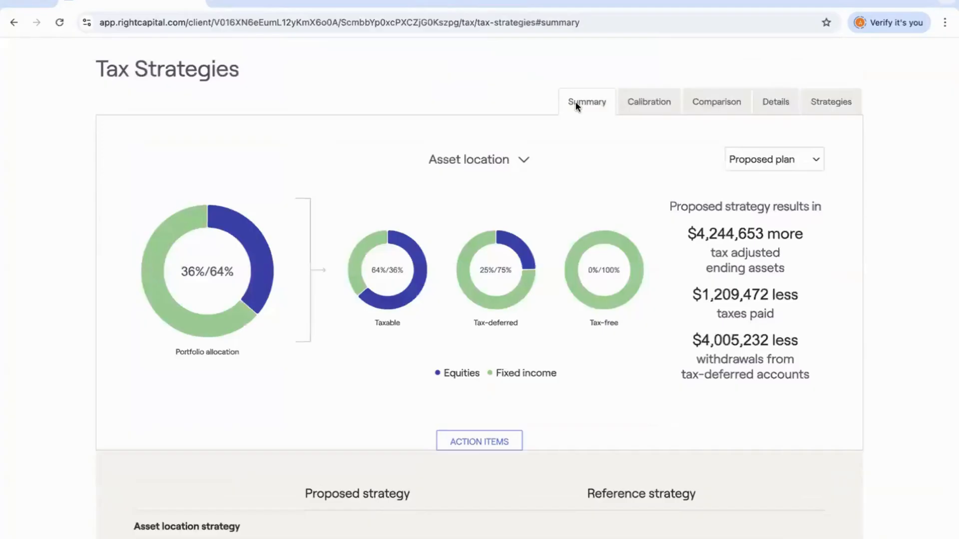
click(508, 160)
click(542, 144)
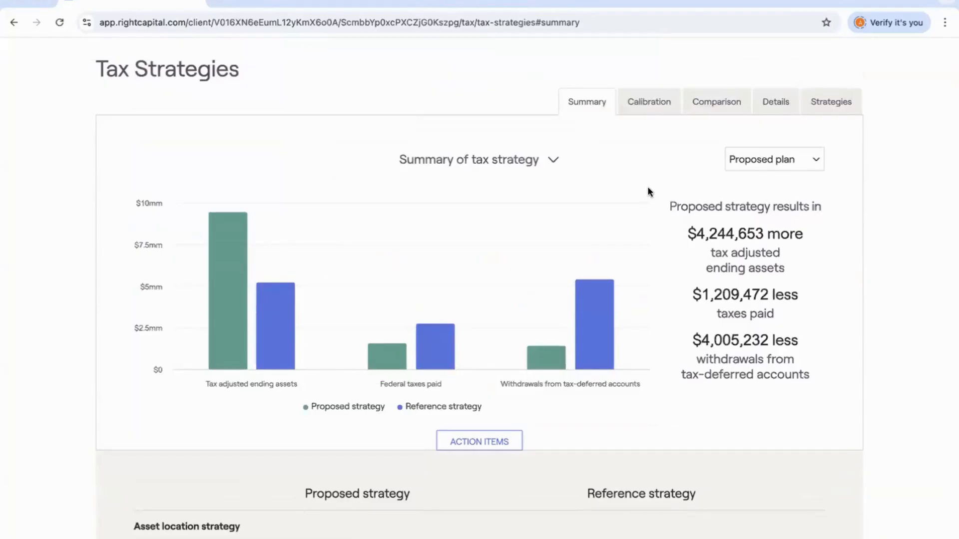
scroll(648, 188, down, 2)
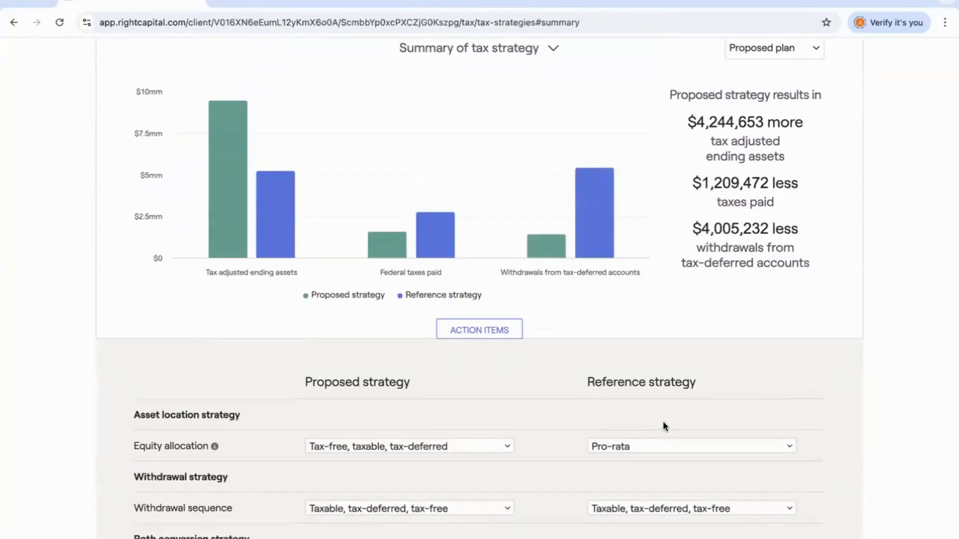
scroll(667, 349, up, 2)
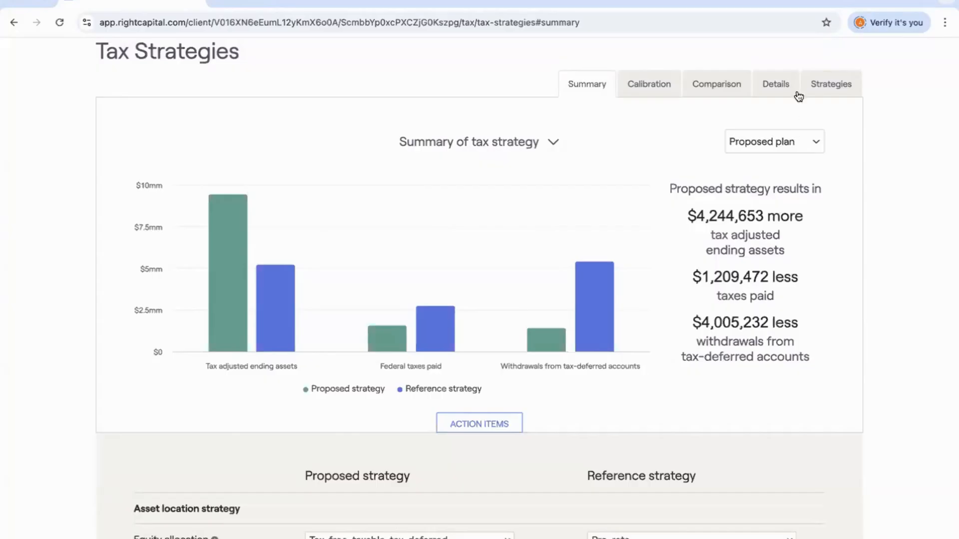
Turn off Withdrawal strategy in the tax action items and recalculate the top strategies
click(818, 88)
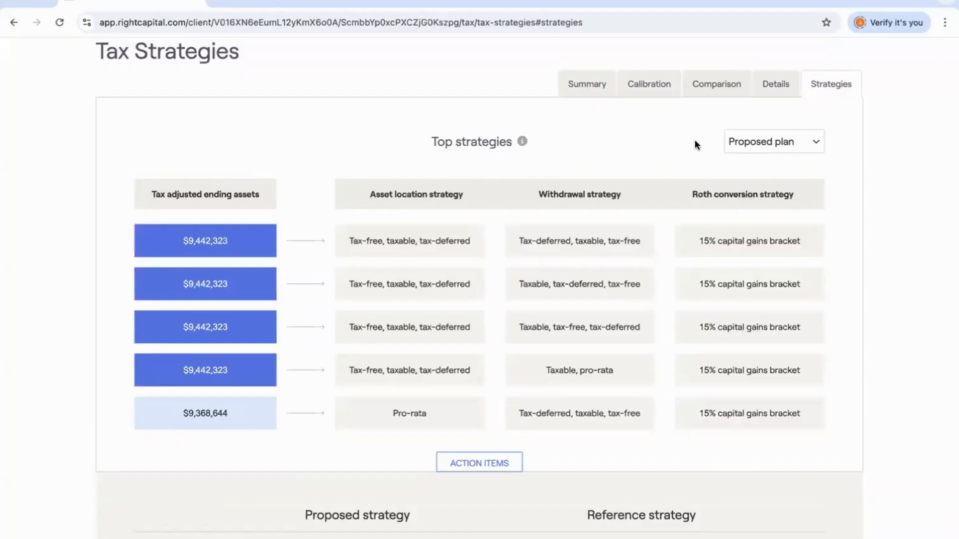
scroll(695, 145, down, 6)
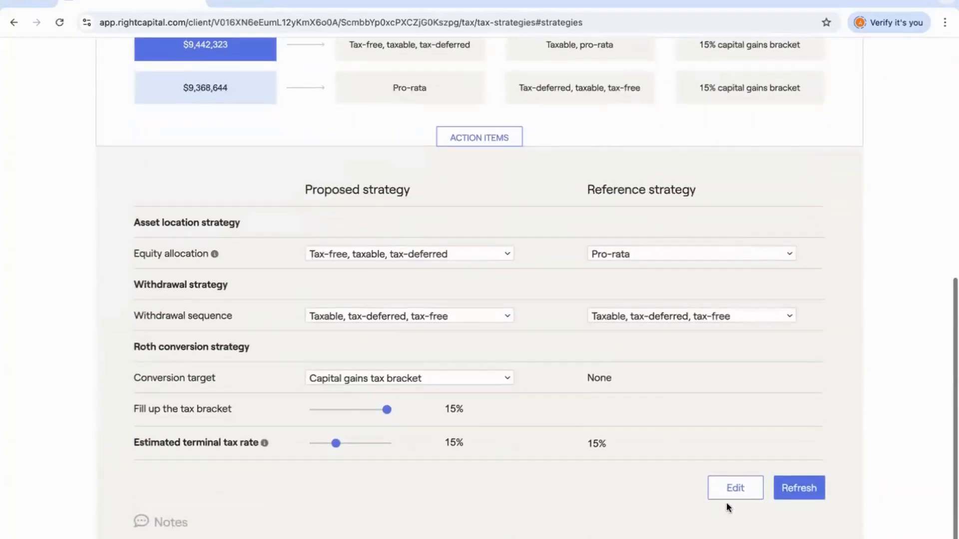
click(737, 492)
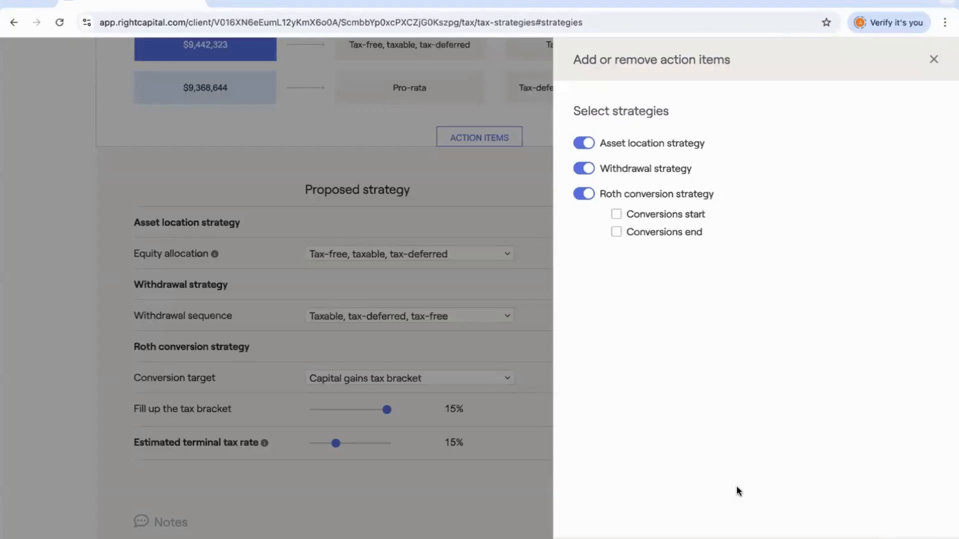
click(589, 172)
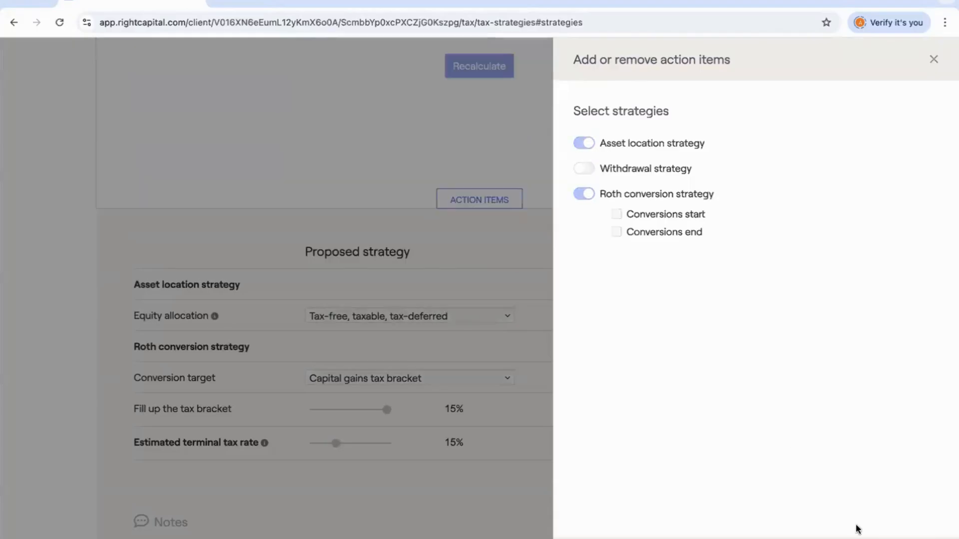
click(543, 314)
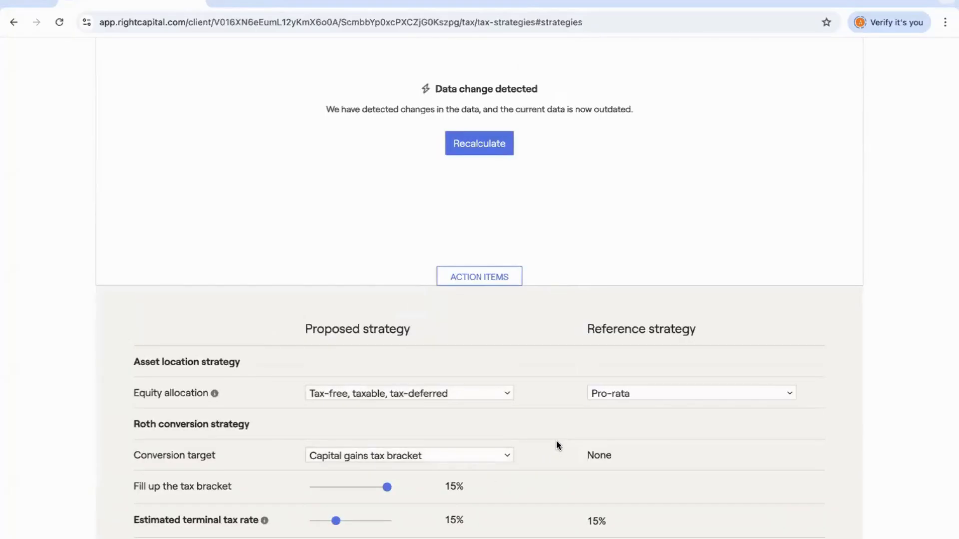
scroll(556, 440, up, 3)
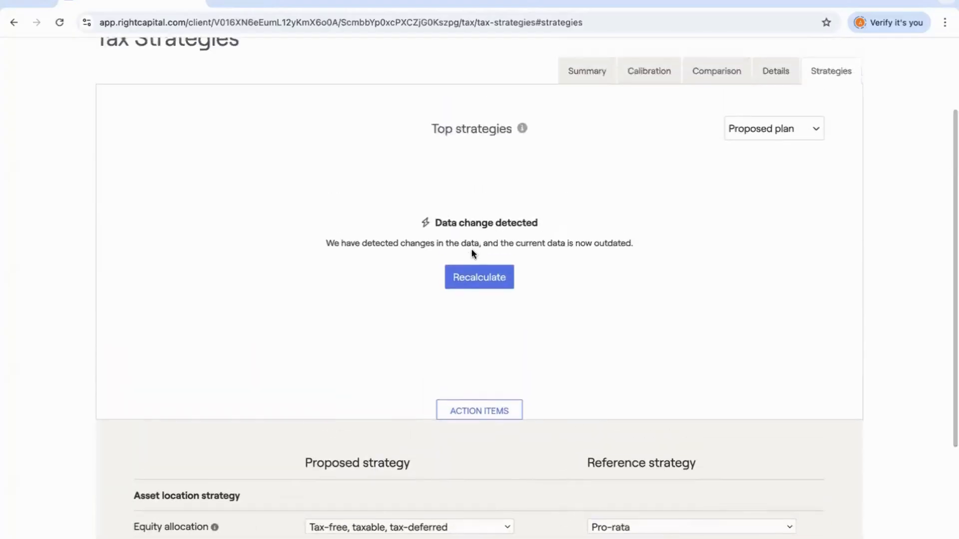
click(494, 281)
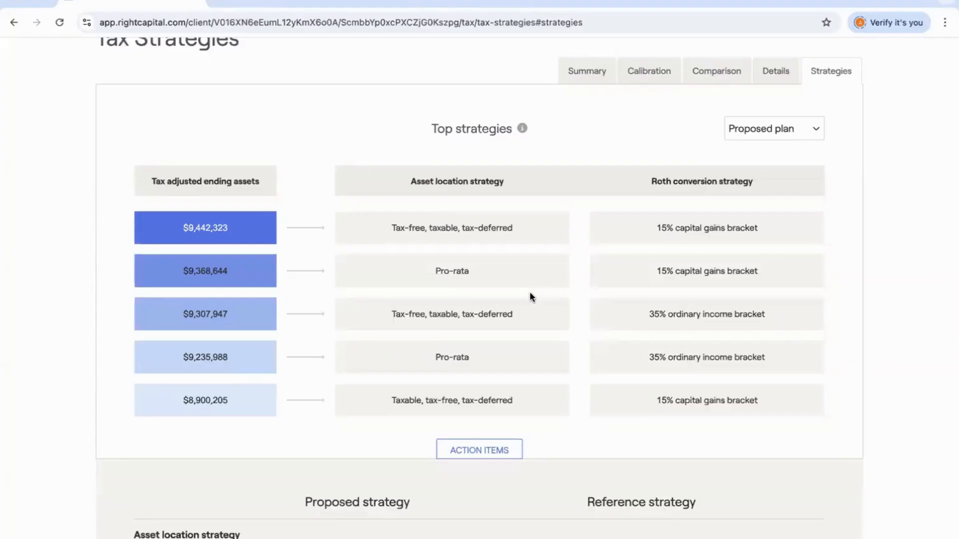
Review the tax action item options, toggling Asset location strategy off and back on
scroll(531, 290, down, 5)
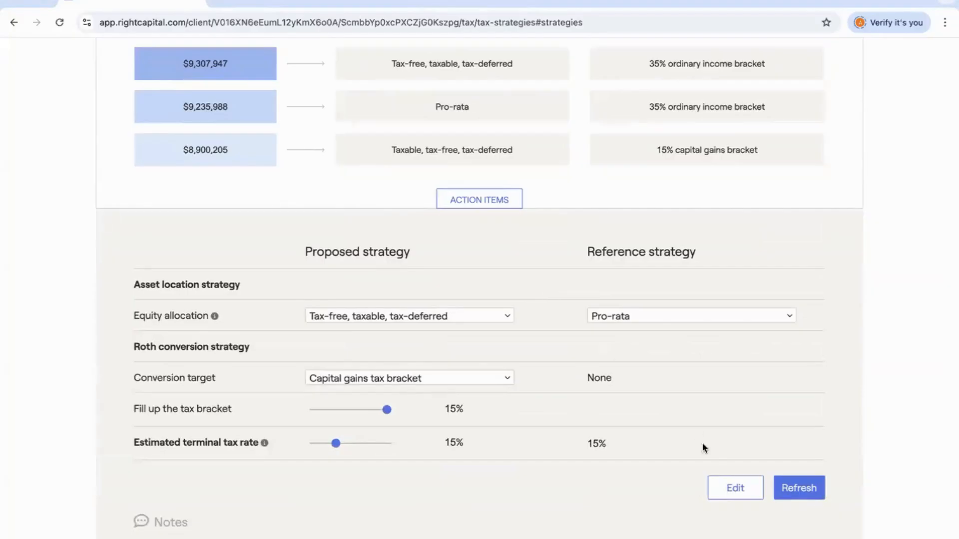
click(729, 489)
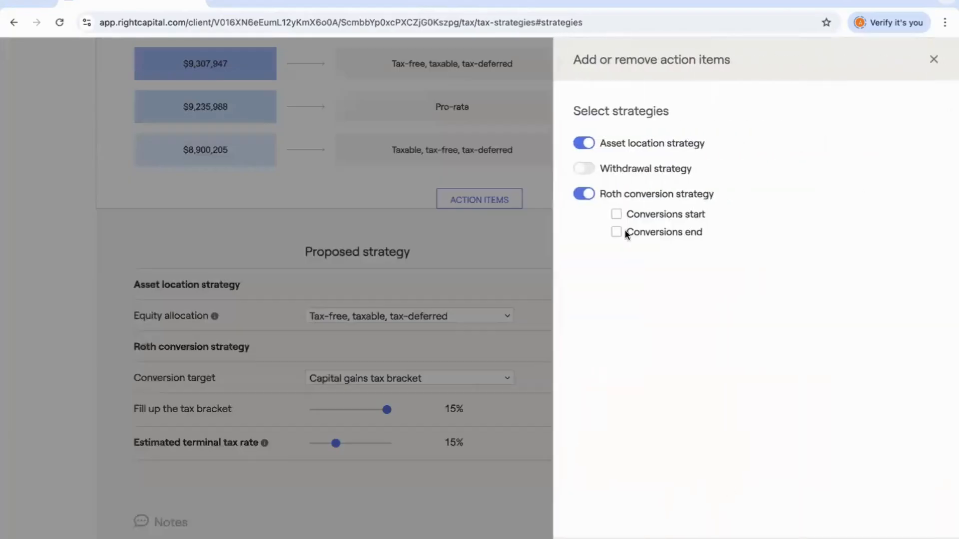
click(588, 144)
click(586, 145)
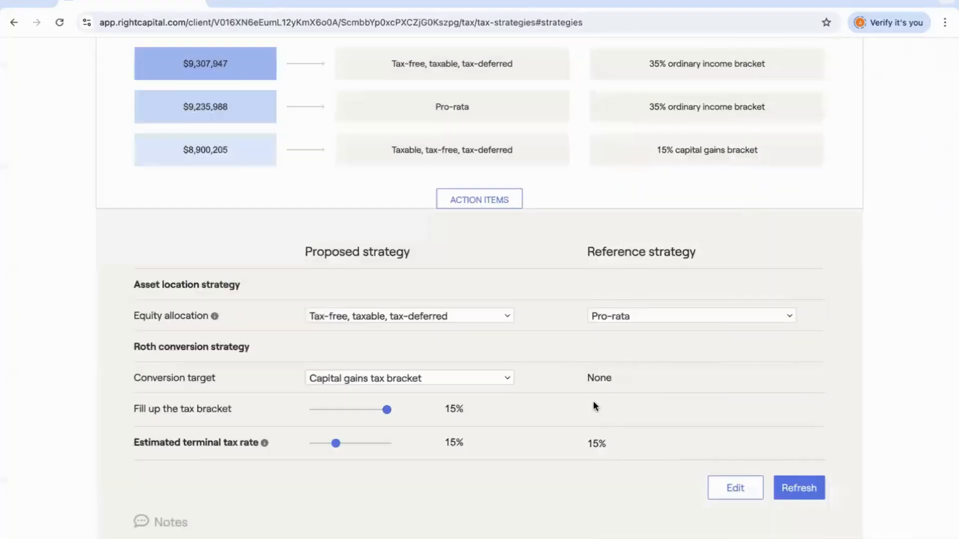
Examine the Ordinary income tax bracket calibration chart at age 64 and show its 32%/33% tax bracket line
scroll(593, 405, up, 2)
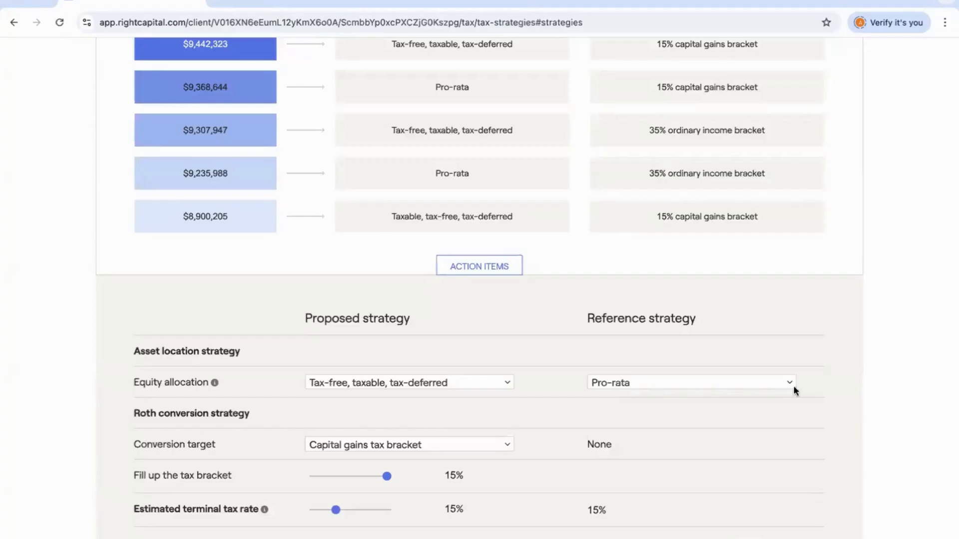
scroll(720, 397, up, 6)
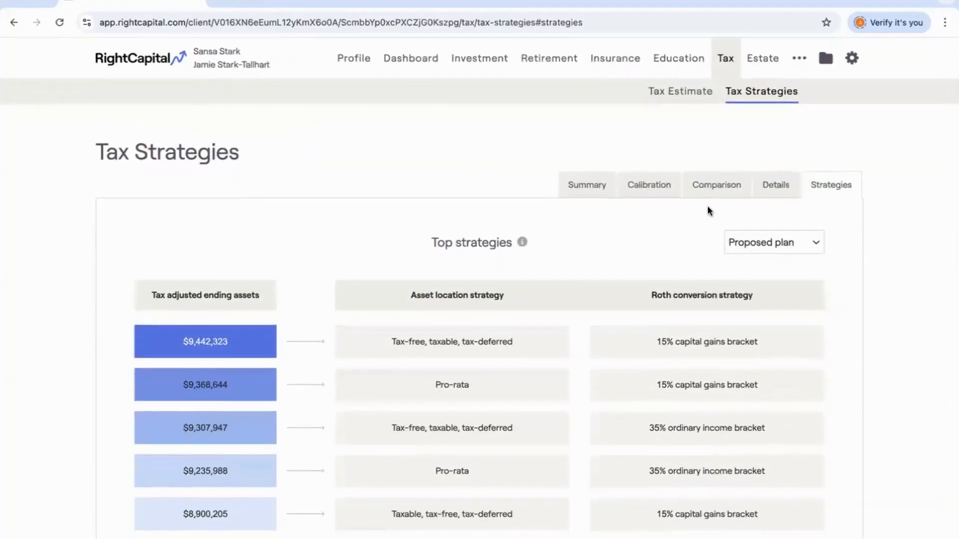
click(654, 190)
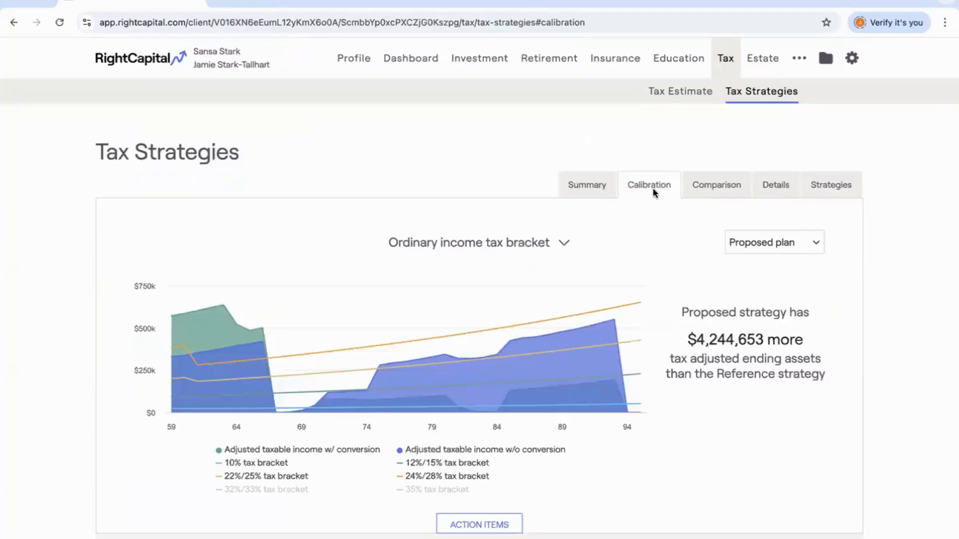
scroll(674, 256, down, 2)
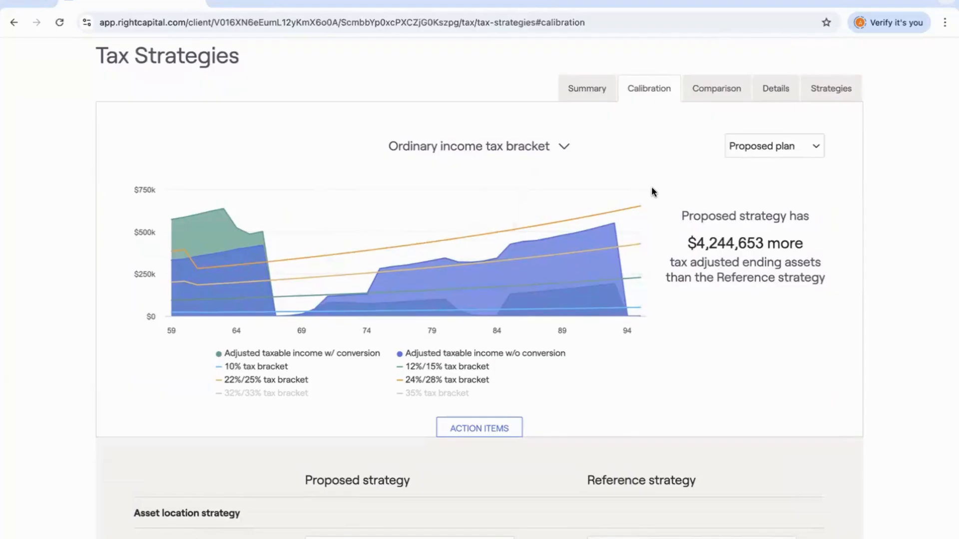
mouse_move(238, 220)
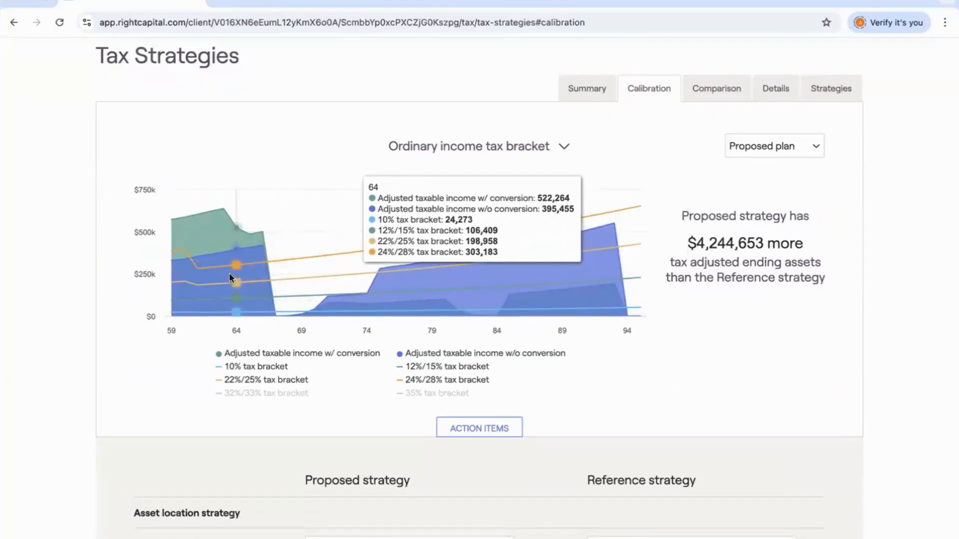
click(270, 393)
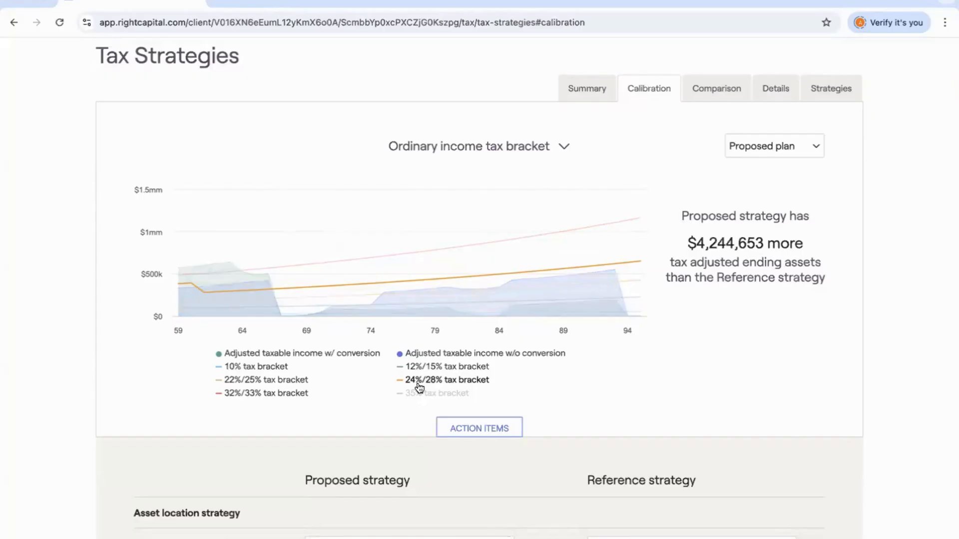
Switch the calibration chart to Capital gains tax bracket and examine the values at age 63
scroll(418, 388, up, 1)
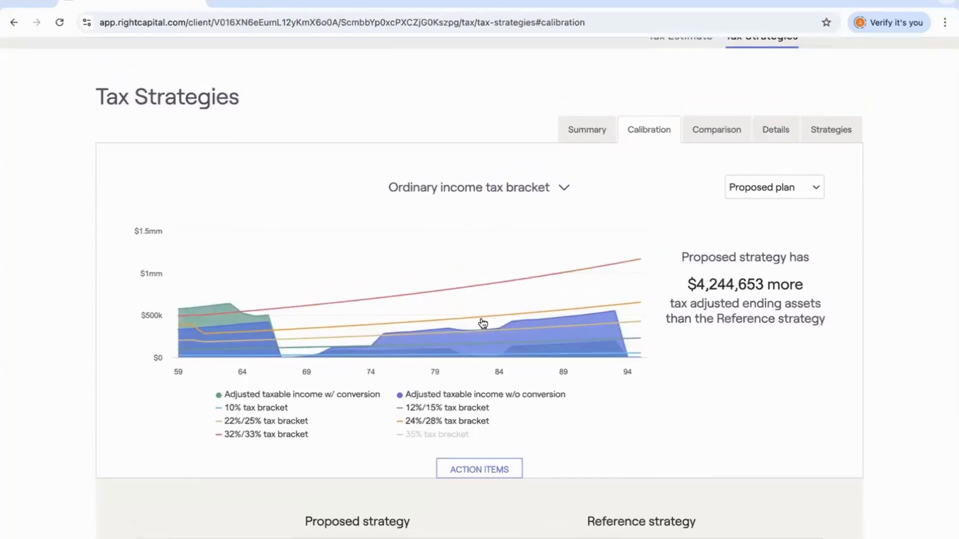
click(475, 188)
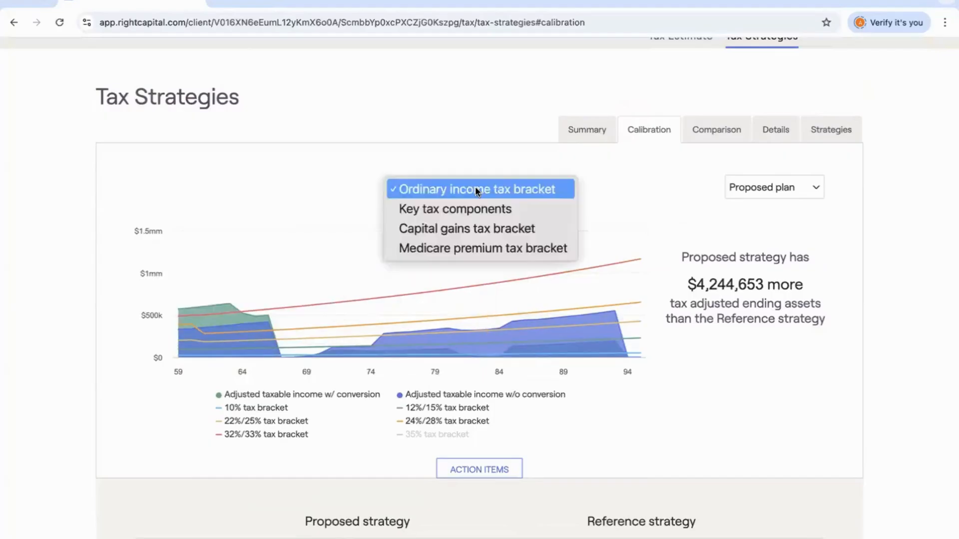
click(476, 229)
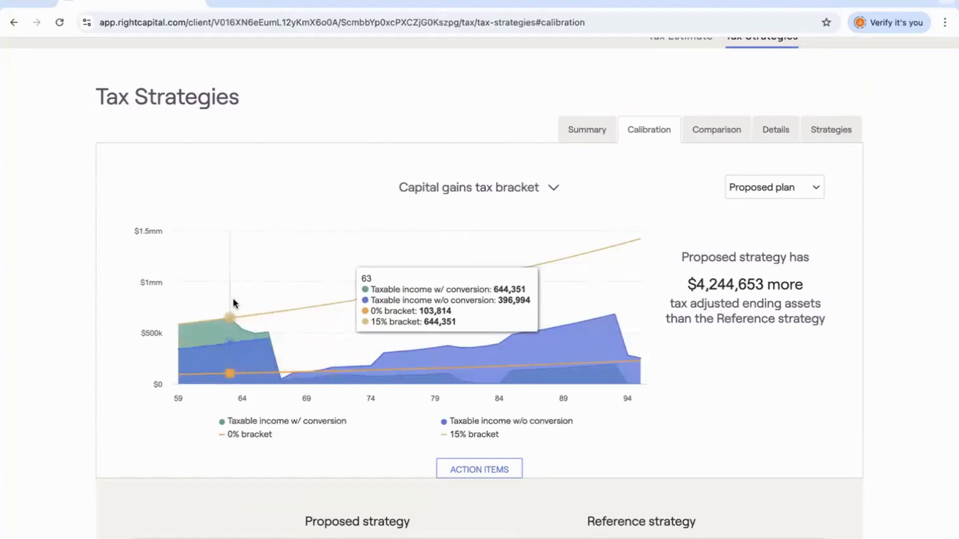
Open the strategy comparison, switch its chart to Federal tax paid, and examine both strategies at age 63
click(722, 139)
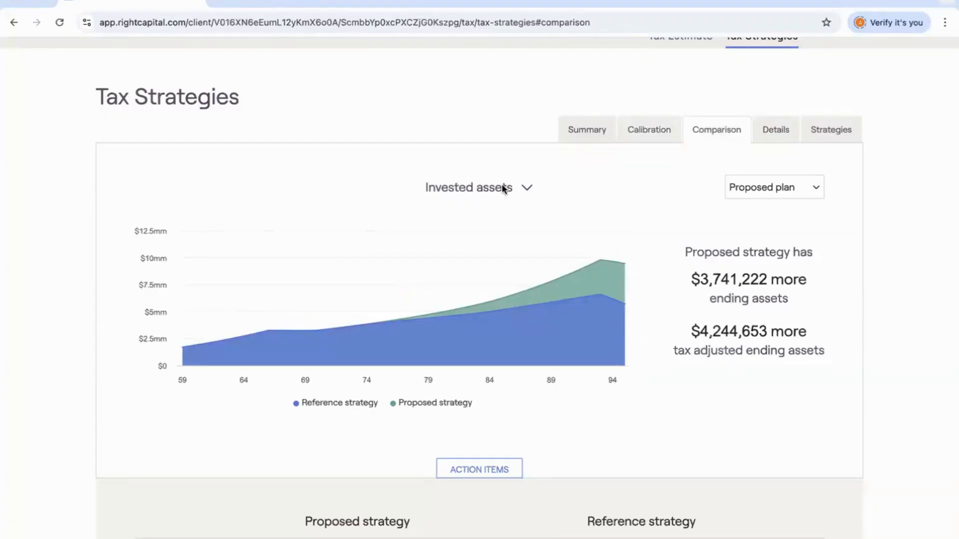
click(489, 188)
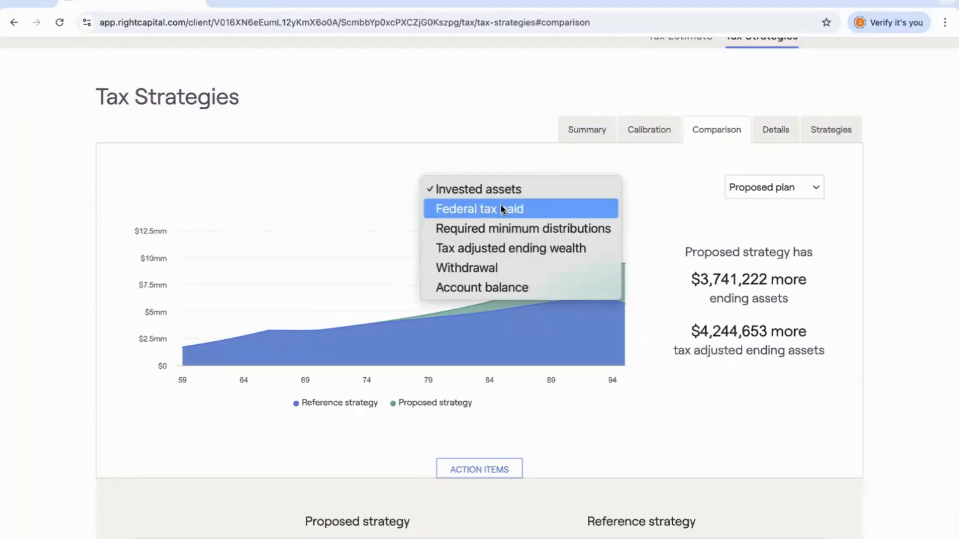
click(501, 208)
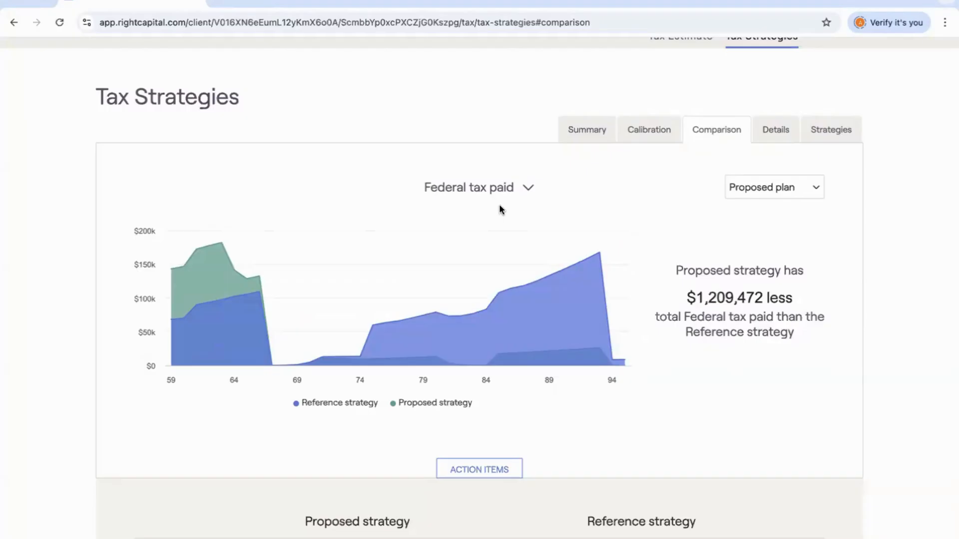
mouse_move(225, 292)
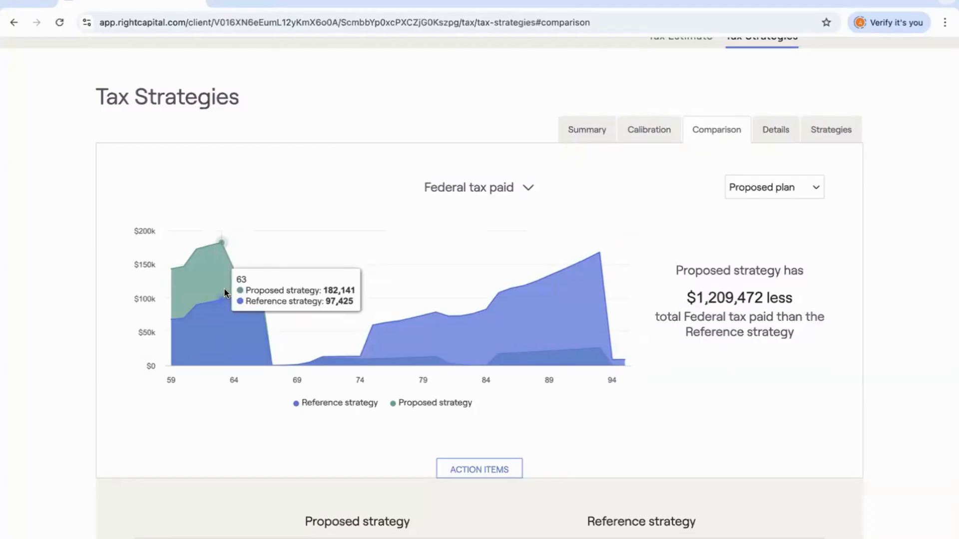
Switch the comparison chart to Required minimum distributions and examine both strategies at age 87
click(487, 188)
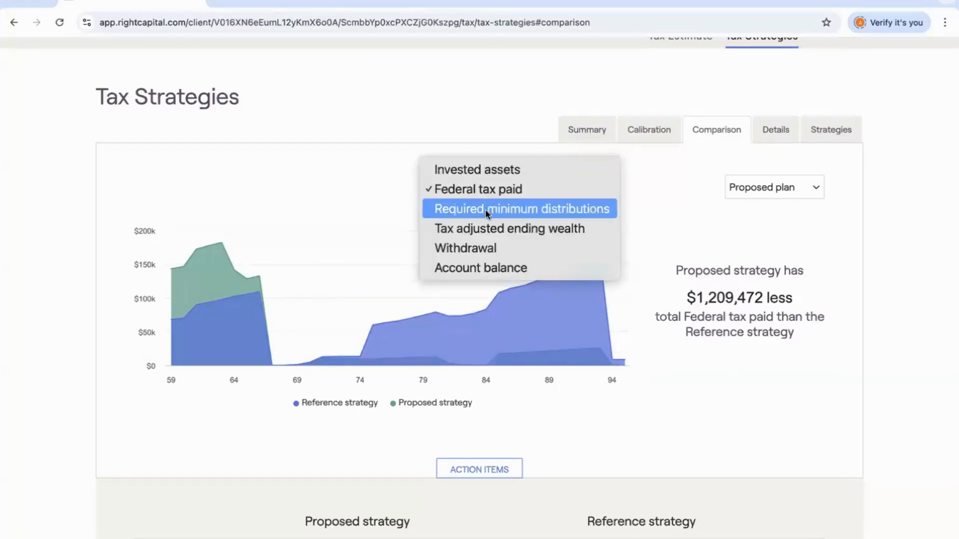
click(486, 210)
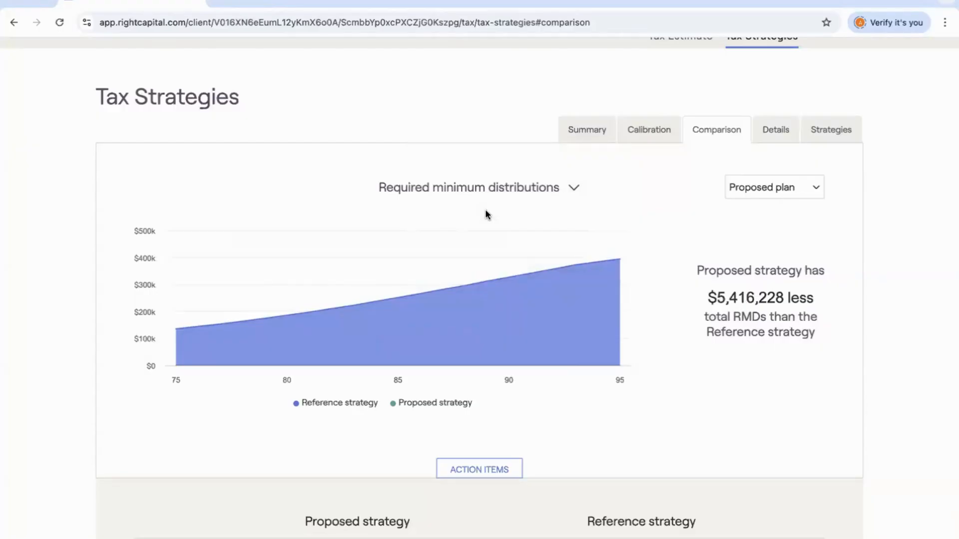
mouse_move(445, 315)
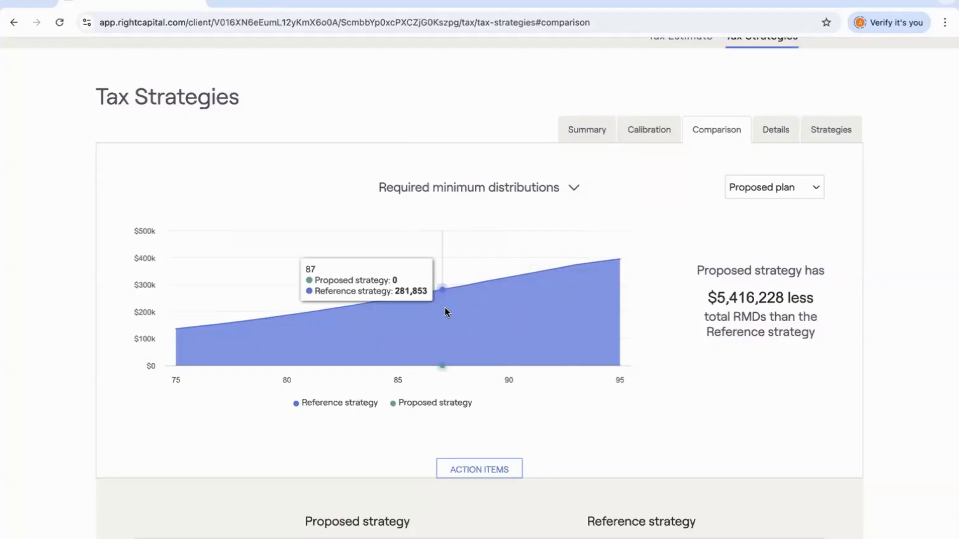
Compare the proposed and reference strategies by Tax adjusted ending wealth and by Withdrawal
click(483, 187)
click(481, 208)
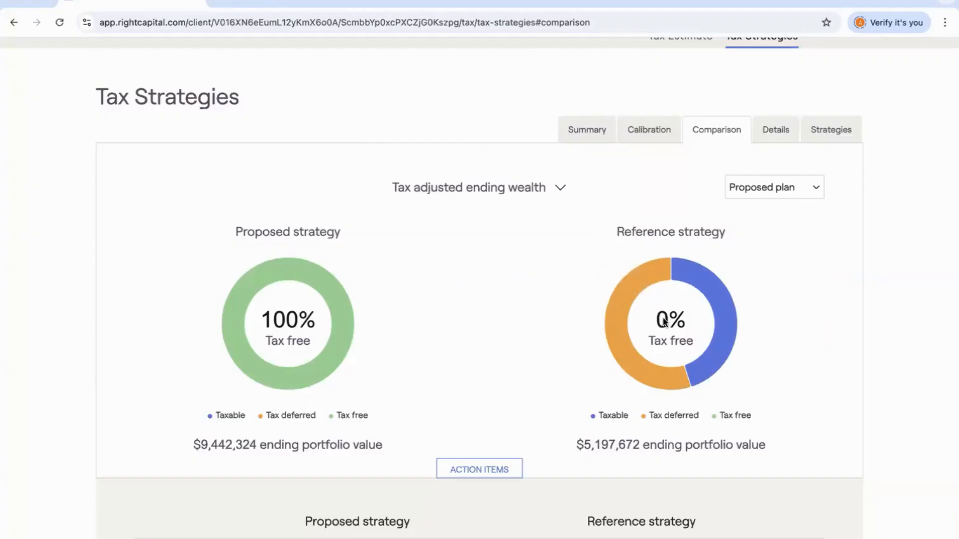
scroll(664, 321, down, 2)
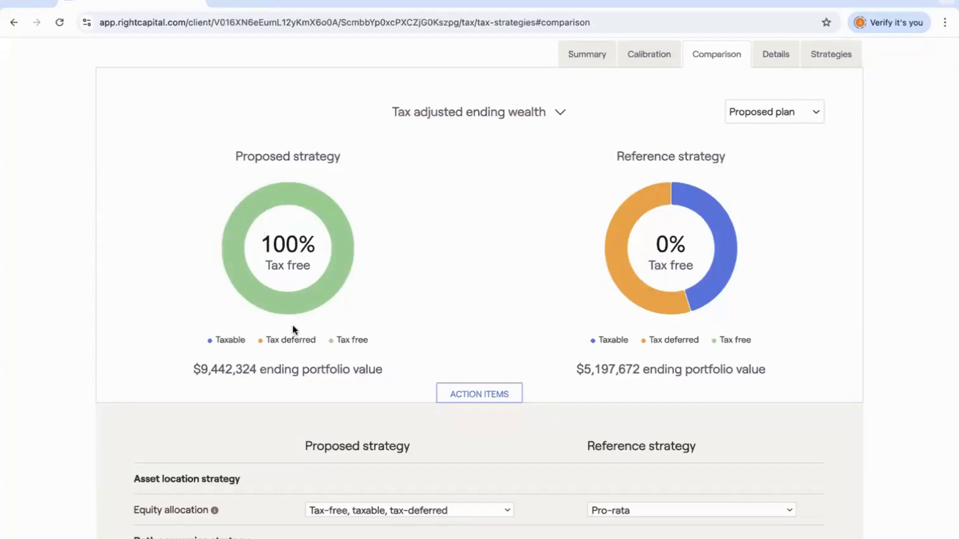
click(467, 113)
click(452, 133)
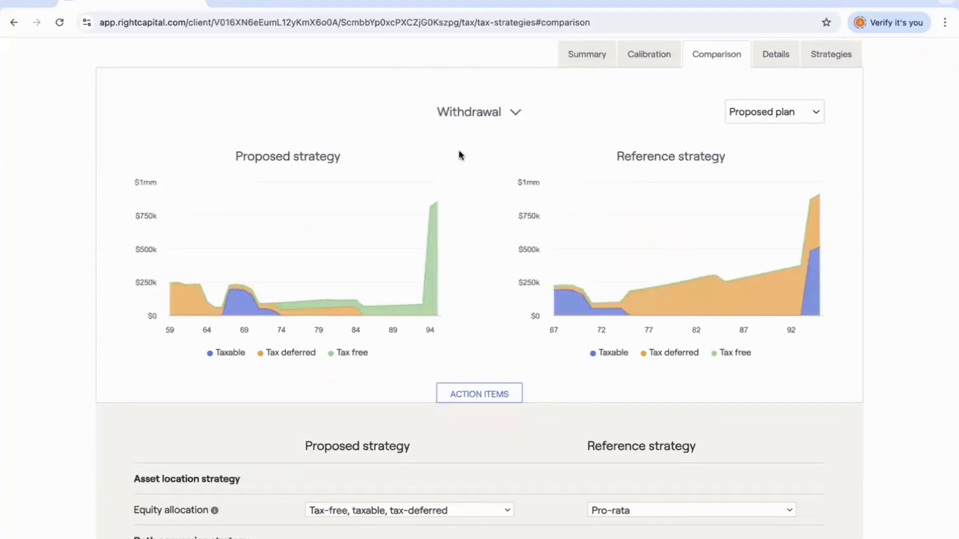
Review the year-by-year tax strategy details for Withdrawal and conversion and for Medicare premium
click(763, 57)
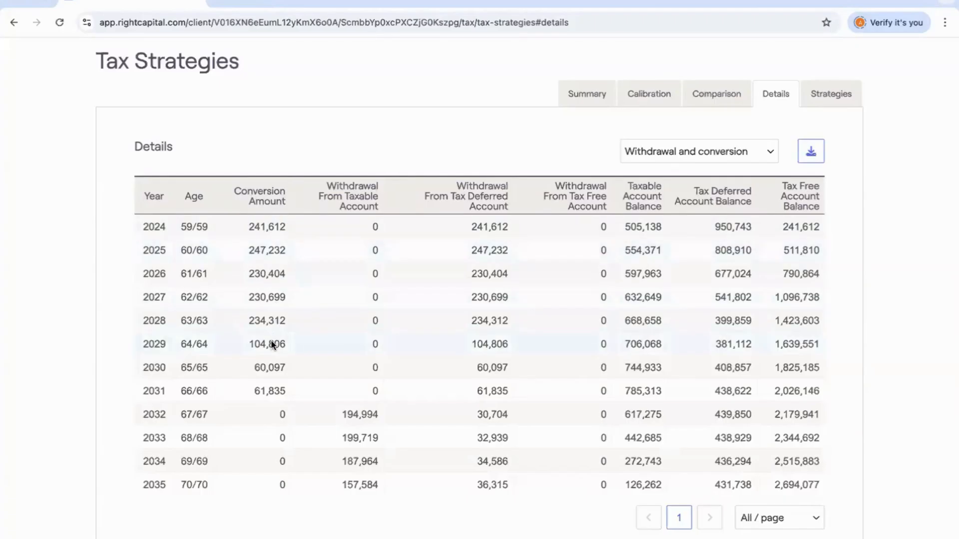
scroll(273, 344, down, 3)
scroll(271, 342, up, 3)
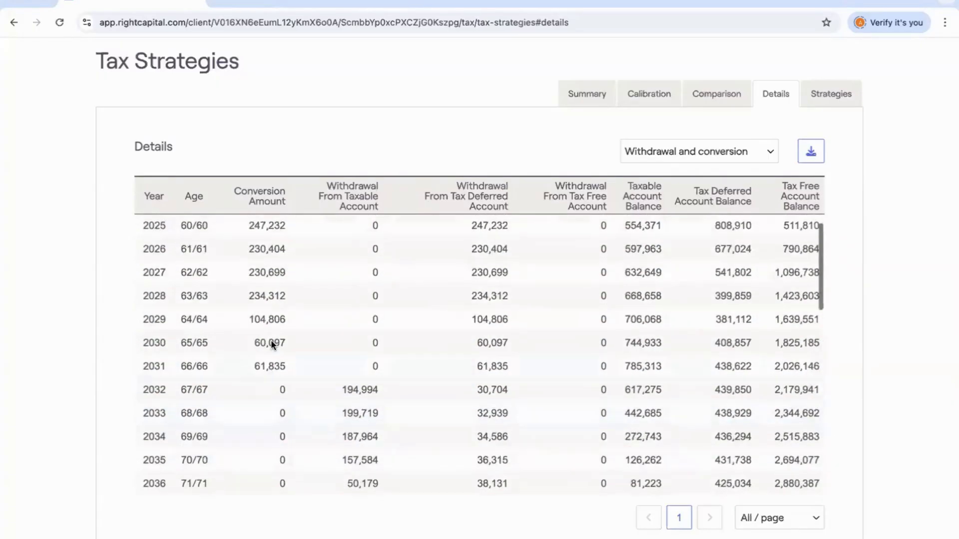
click(666, 152)
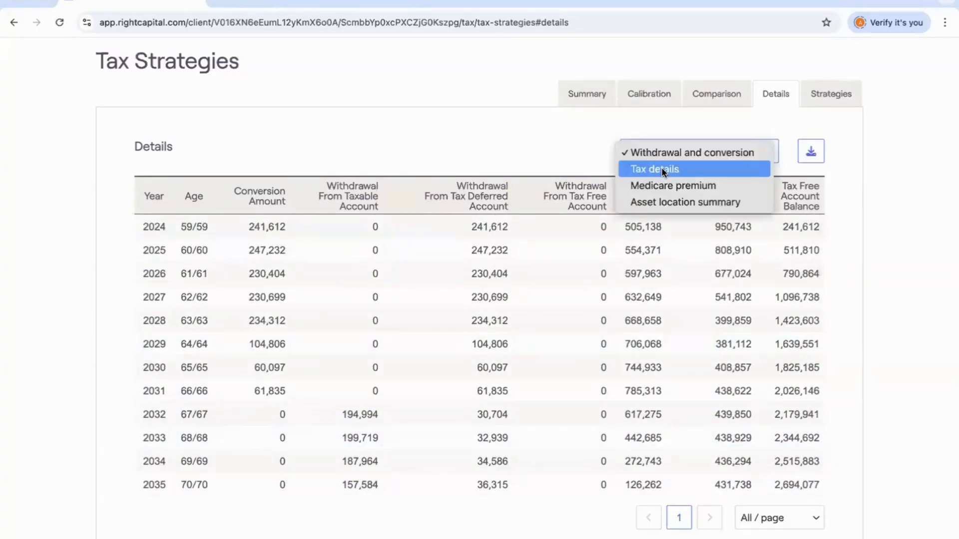
click(663, 184)
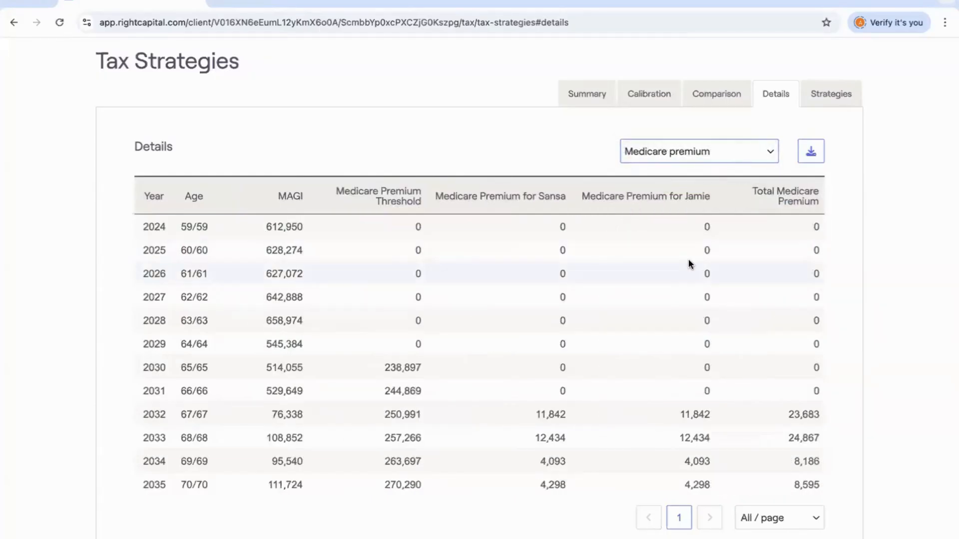
scroll(689, 261, down, 5)
Show the Asset location summary in the strategy details and review the yearly equity percentages by account type
click(685, 155)
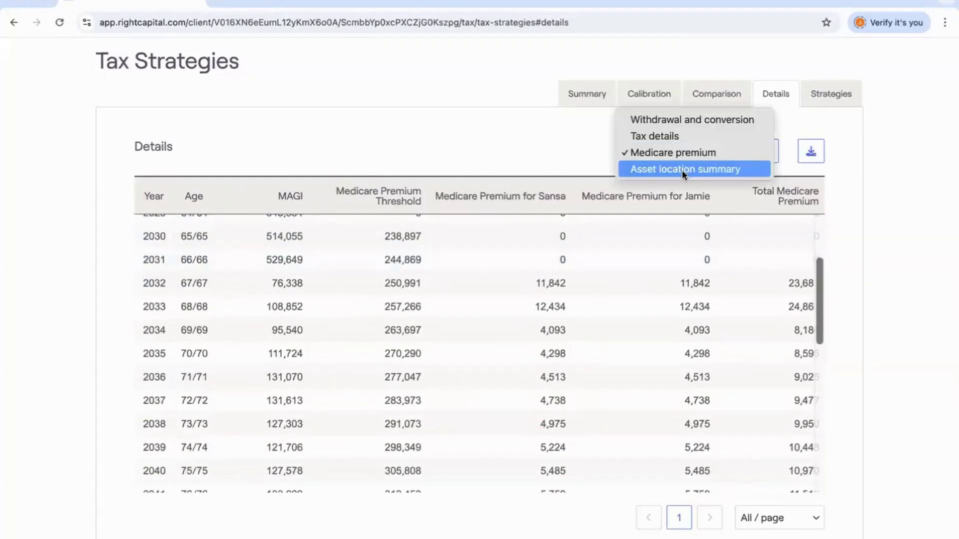
click(681, 170)
scroll(554, 249, up, 5)
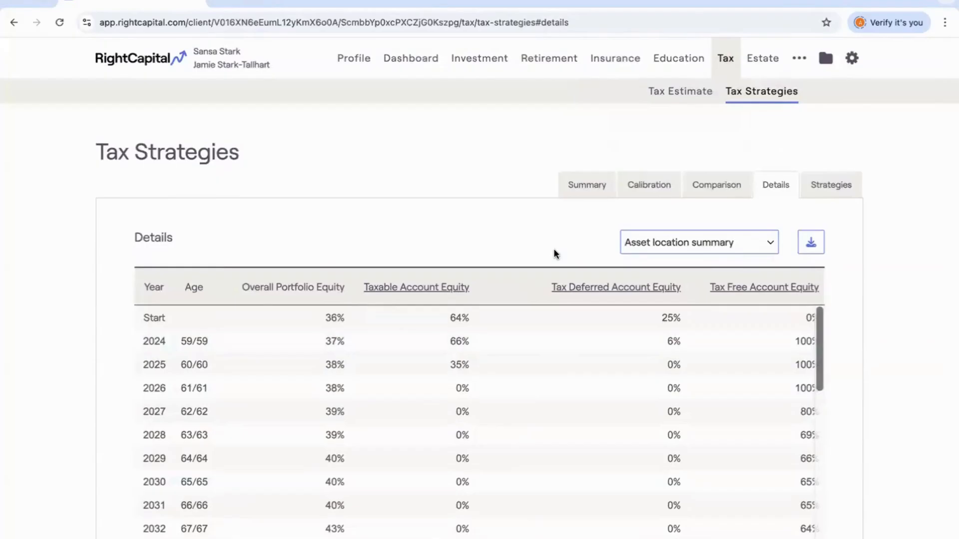
scroll(553, 248, down, 2)
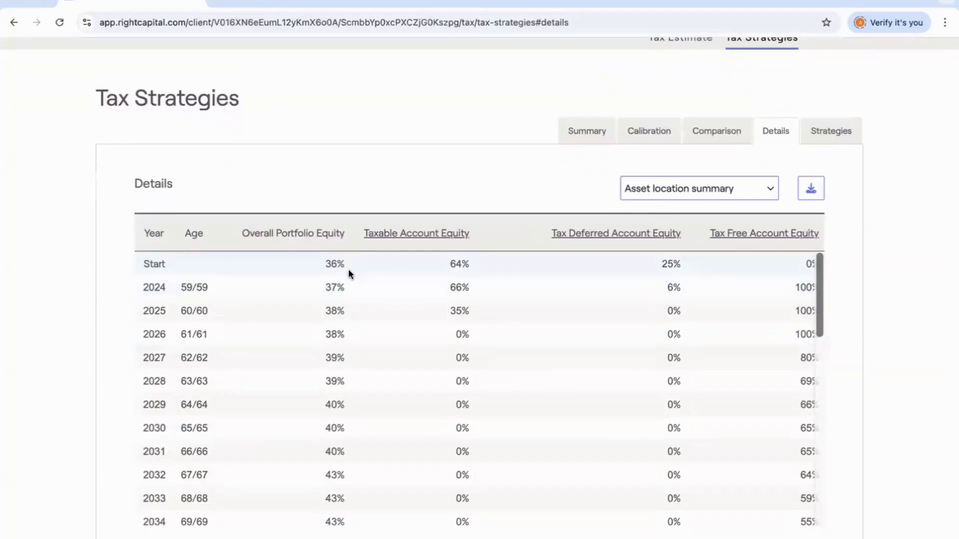
scroll(344, 280, down, 5)
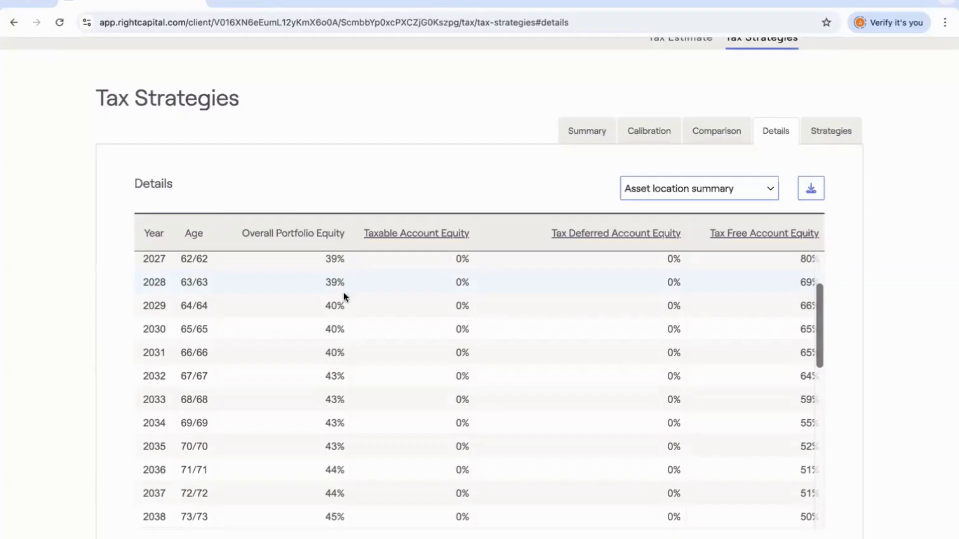
scroll(331, 374, down, 3)
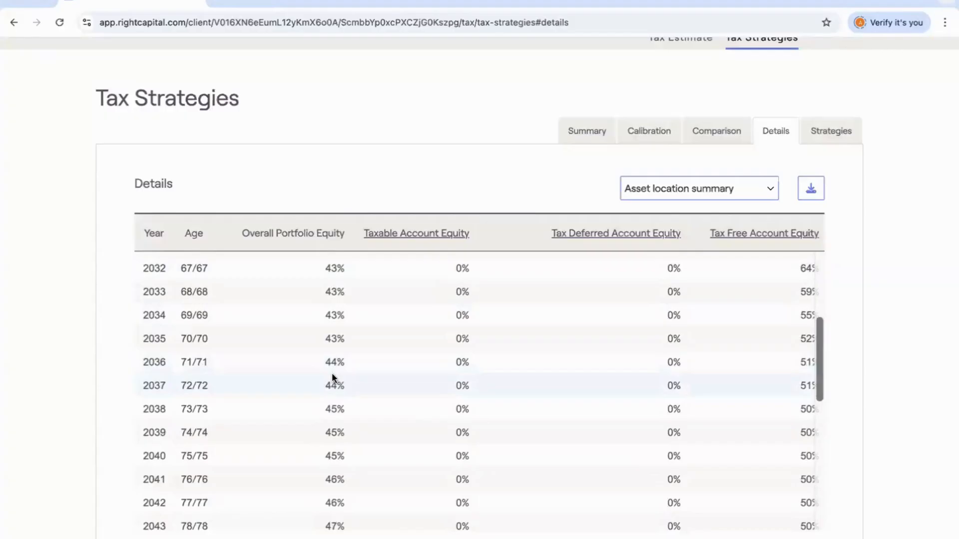
scroll(331, 375, up, 5)
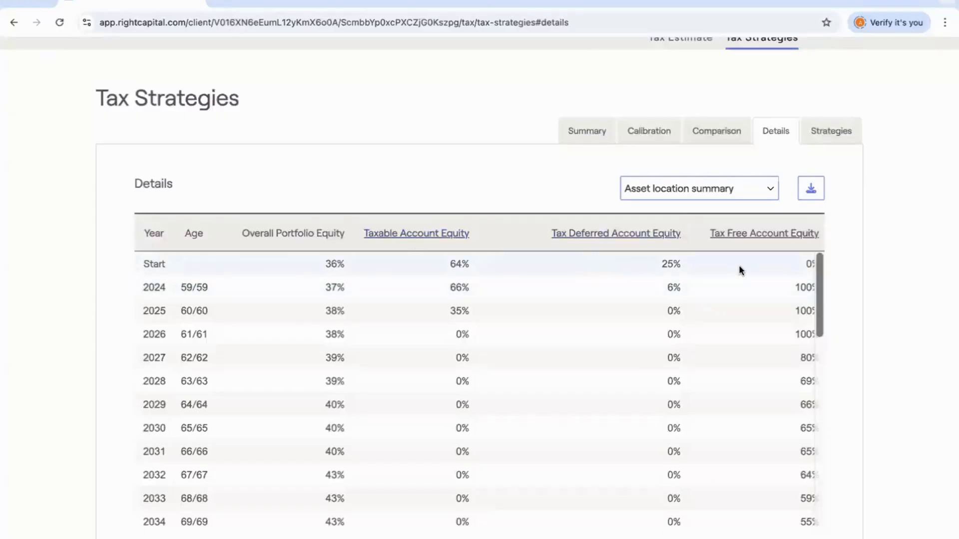
Inspect the Tax Free and Tax Deferred Account Equity breakdowns, returning to the asset location summary after each
click(738, 236)
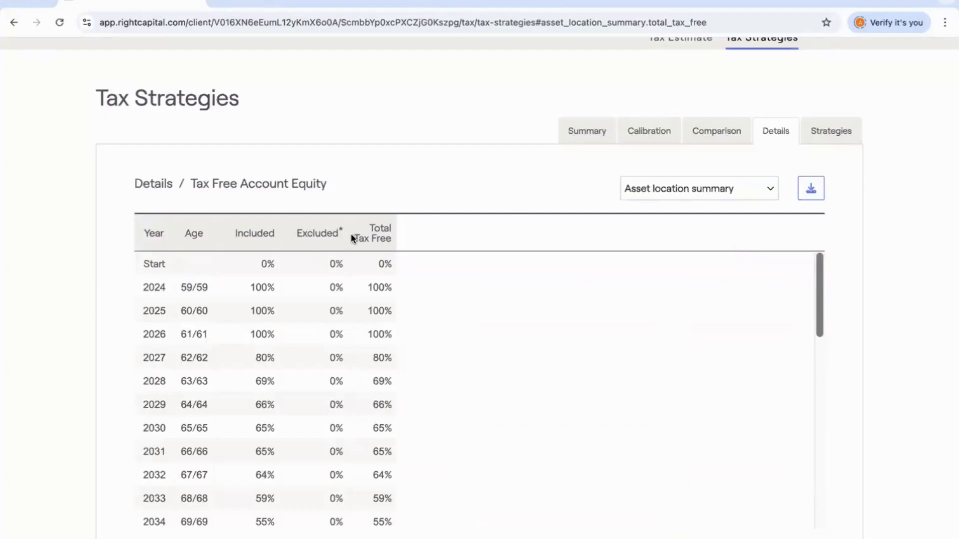
mouse_move(338, 229)
click(151, 183)
click(573, 236)
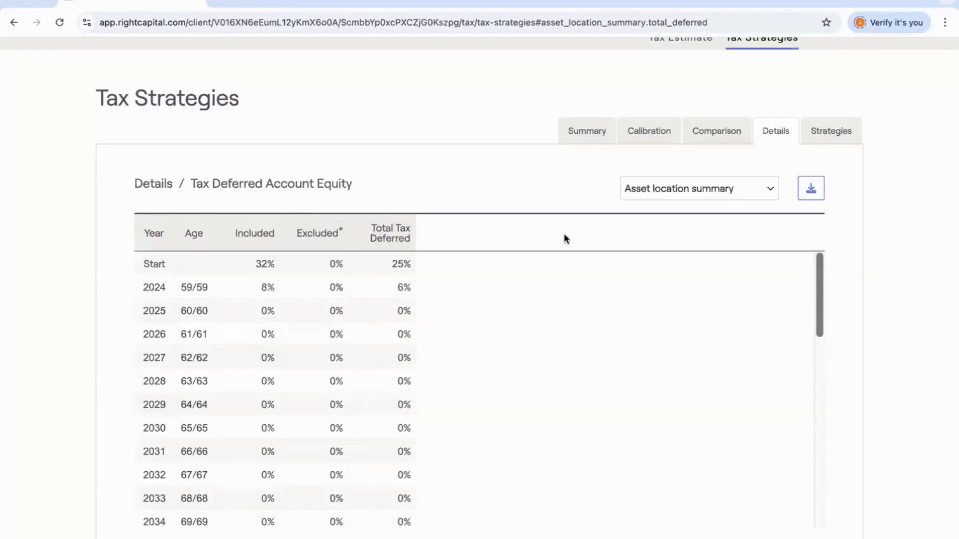
click(155, 183)
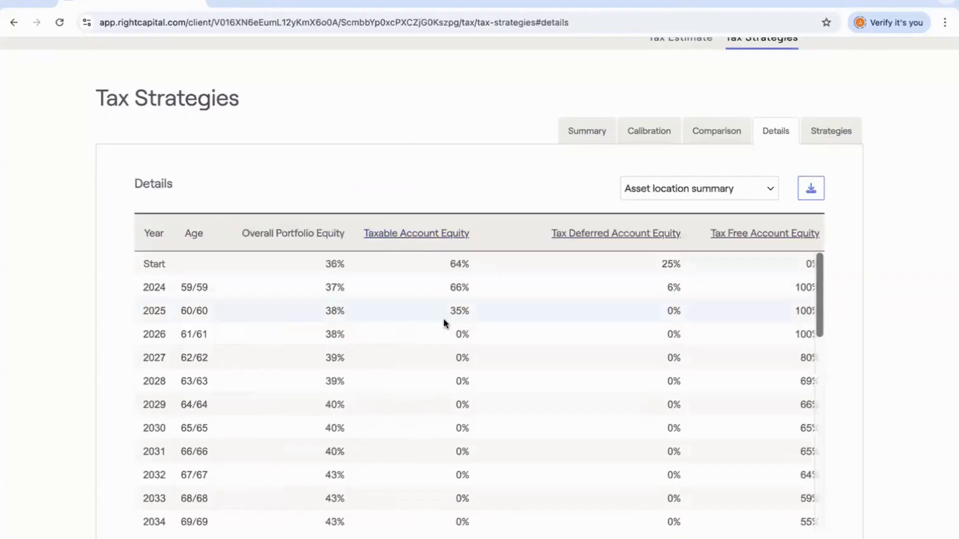
In the Retirement Analysis, set the proposed plan's Tax strategy to Tax proposal and refresh its probability of success
scroll(443, 324, up, 2)
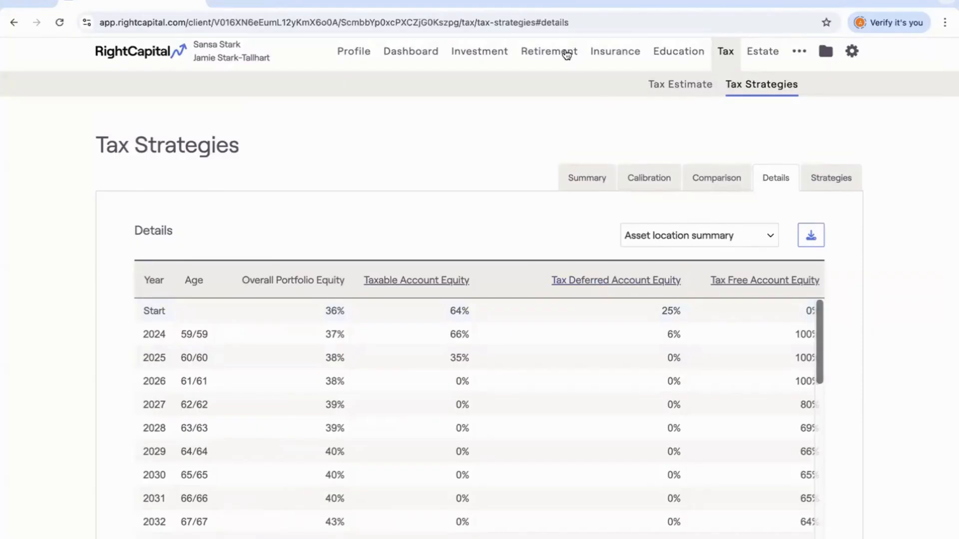
click(544, 60)
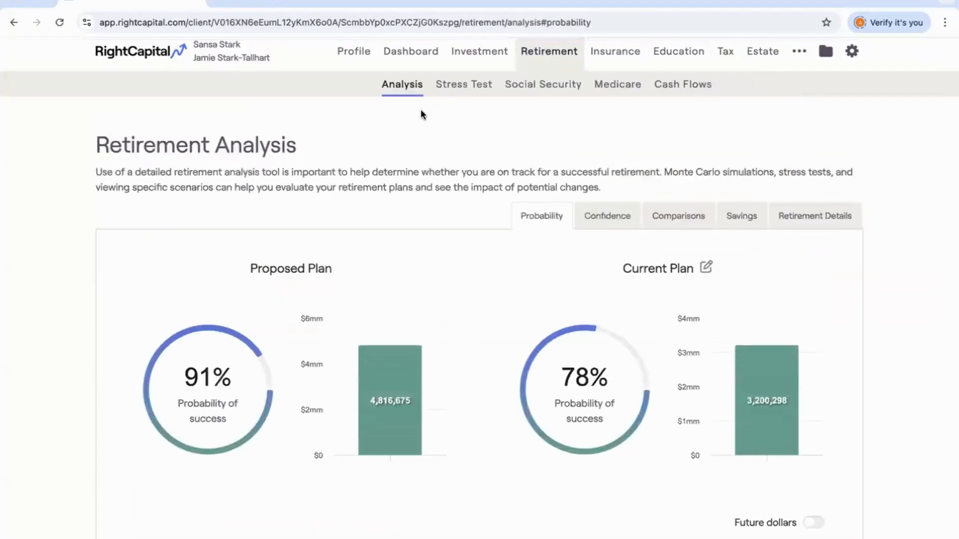
scroll(473, 336, down, 6)
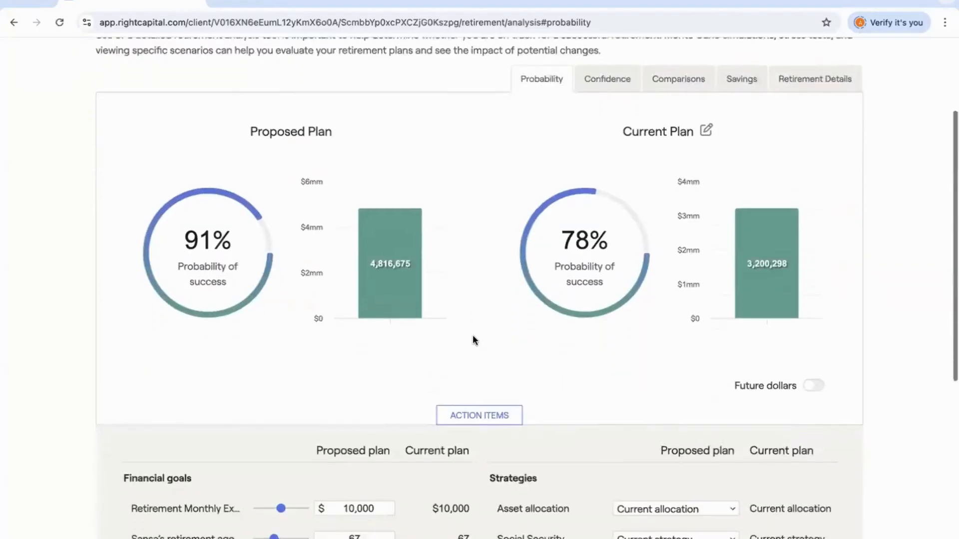
scroll(472, 335, down, 3)
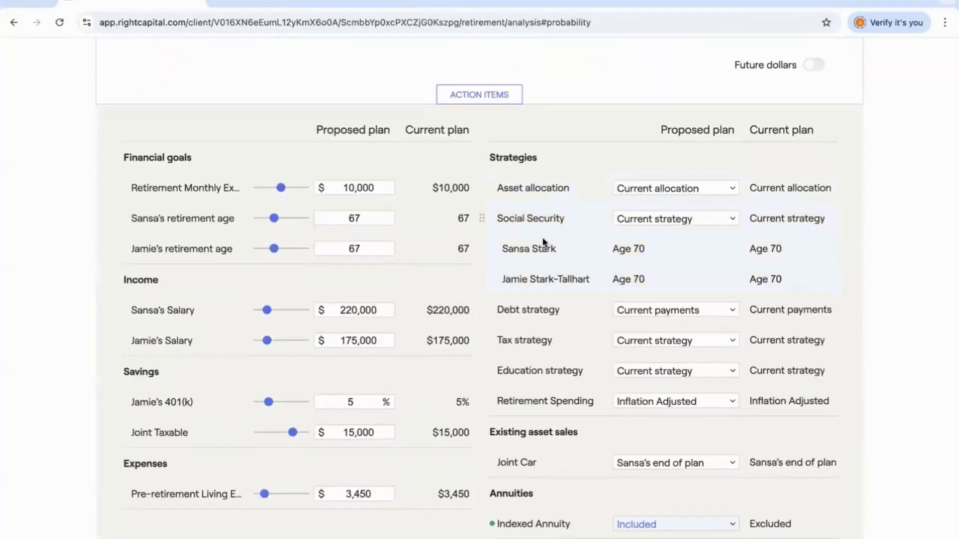
click(682, 343)
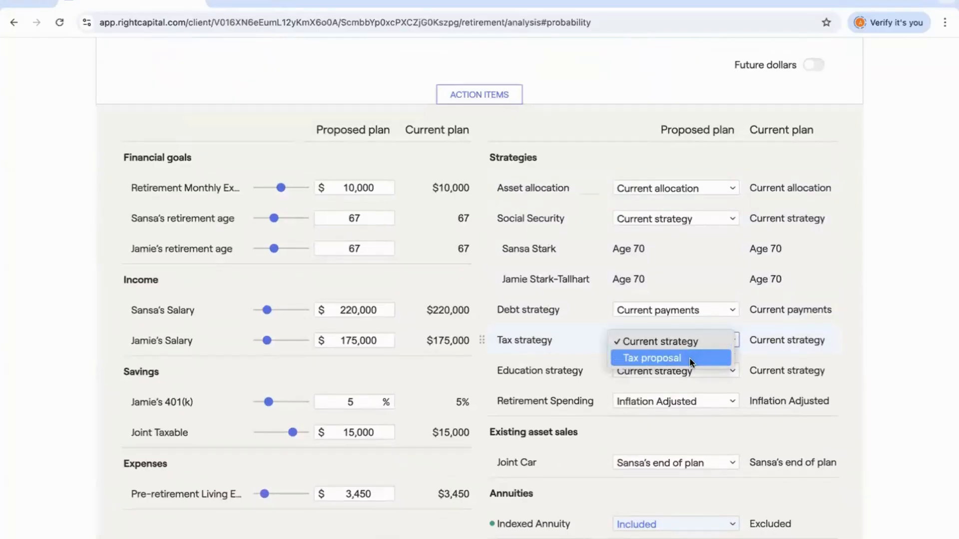
click(688, 358)
scroll(688, 358, down, 1)
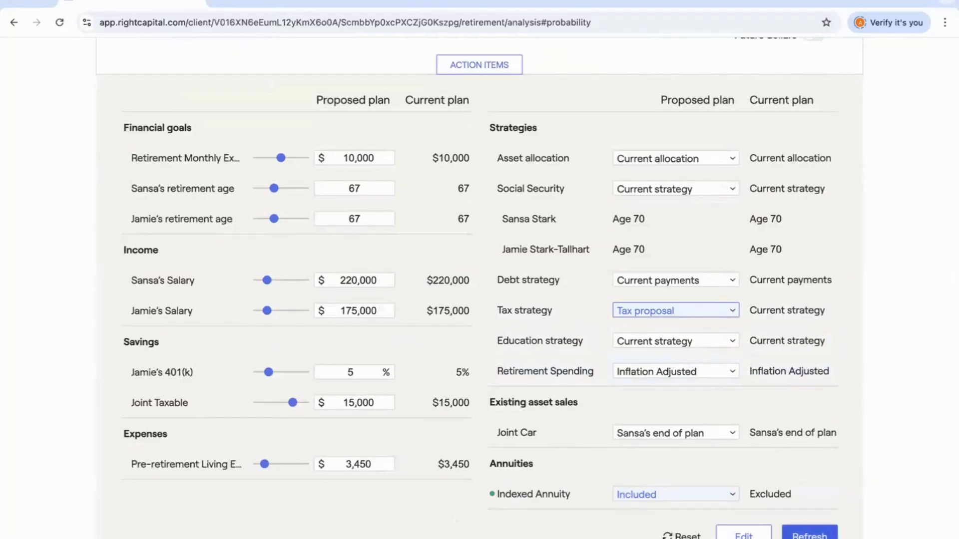
click(808, 534)
scroll(467, 284, up, 3)
scroll(468, 285, up, 3)
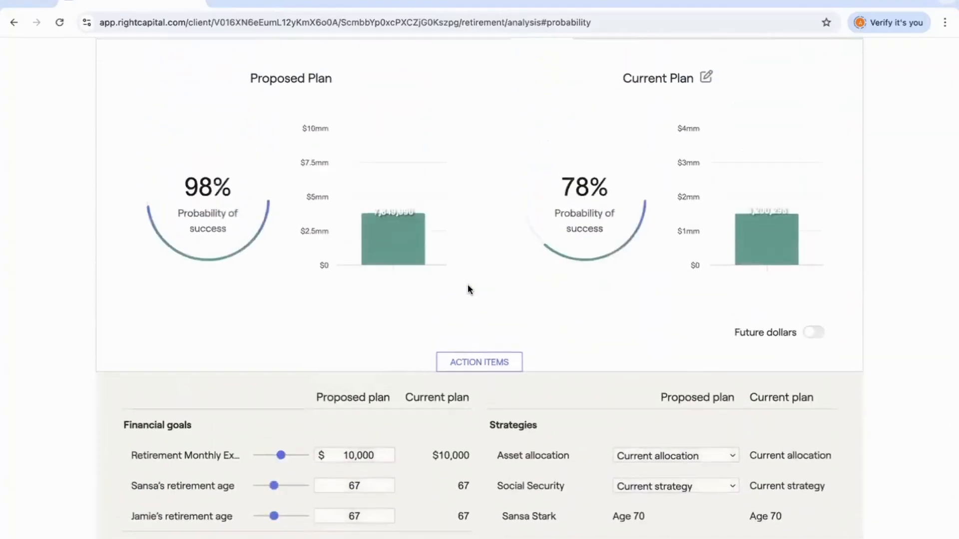
scroll(469, 288, up, 1)
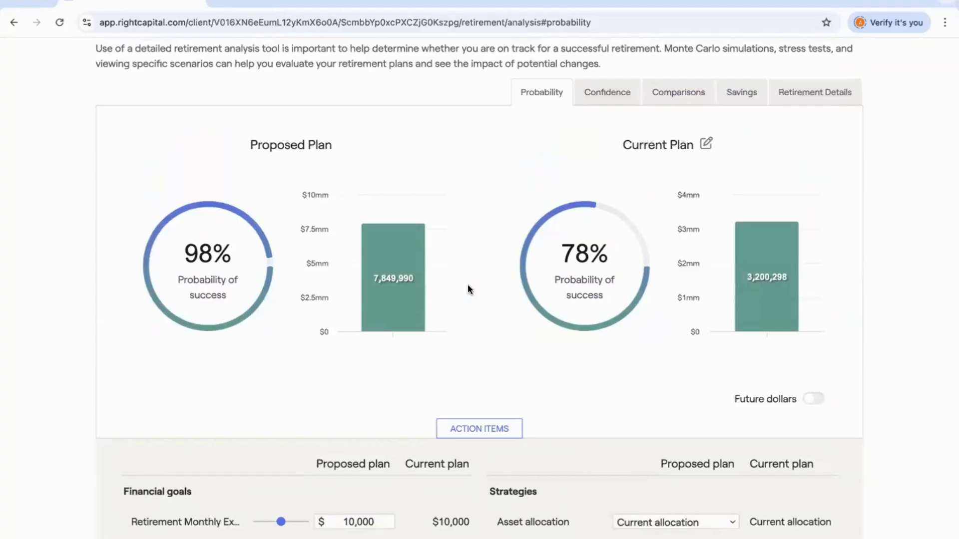
scroll(469, 288, down, 2)
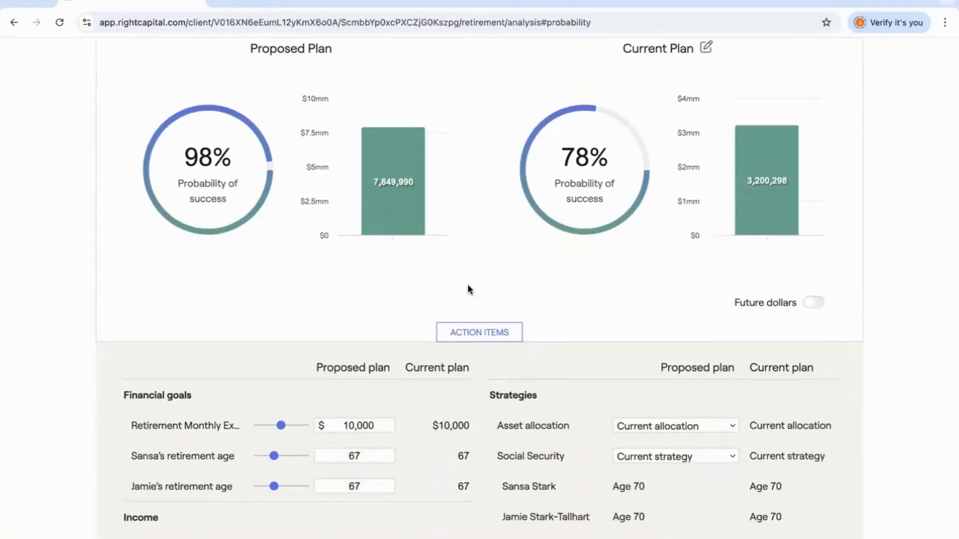
Review the proposed plan's strategies, then compare both plans' invested assets and net worth in the Retirement Analysis comparisons
scroll(468, 289, down, 4)
scroll(468, 289, down, 2)
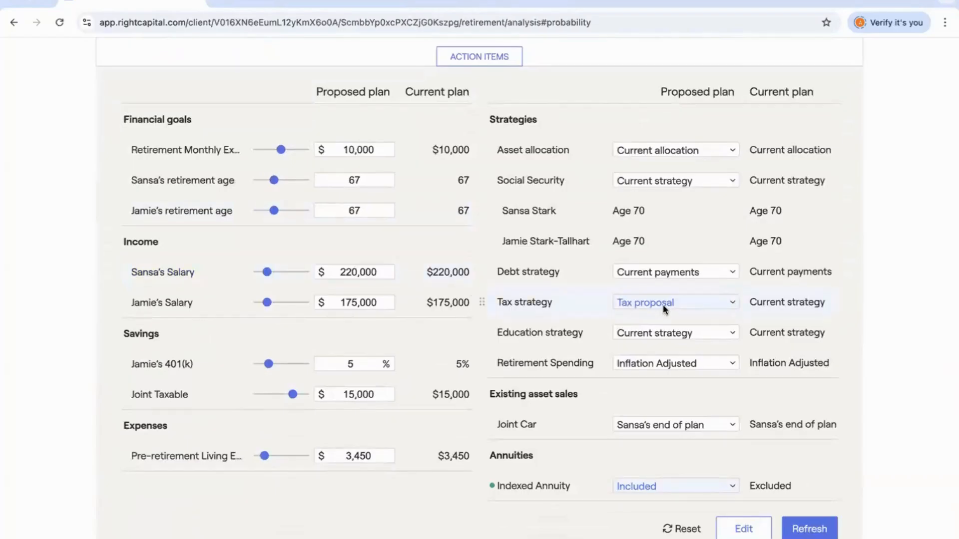
scroll(663, 304, up, 8)
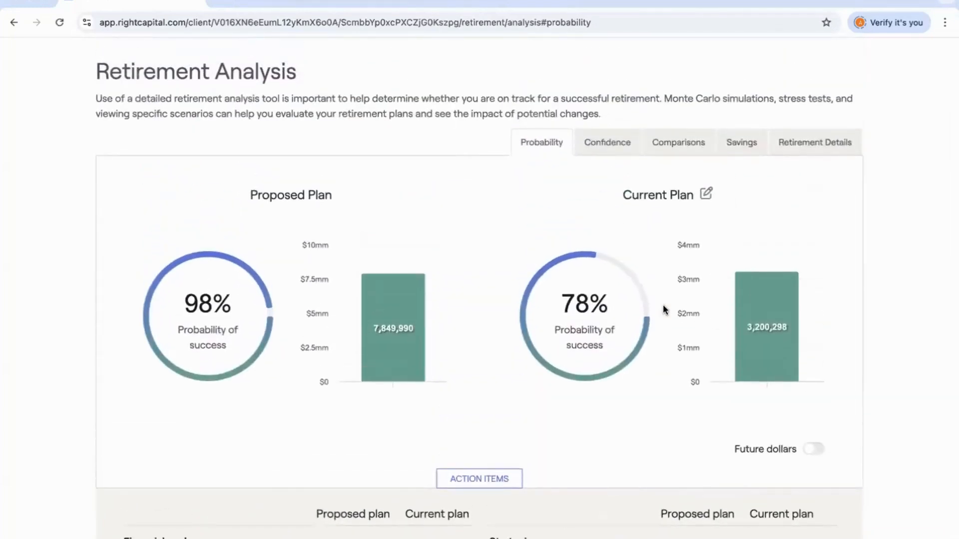
click(668, 146)
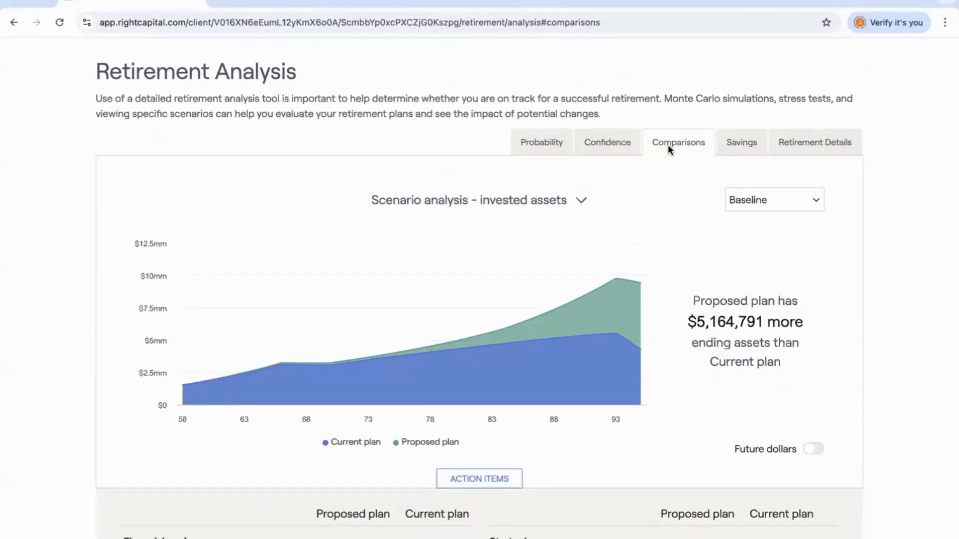
click(553, 203)
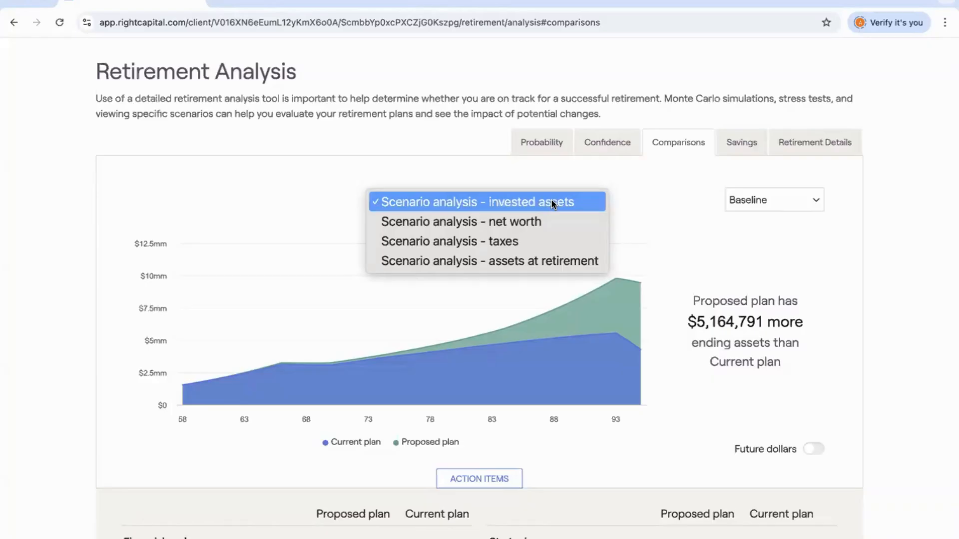
click(537, 221)
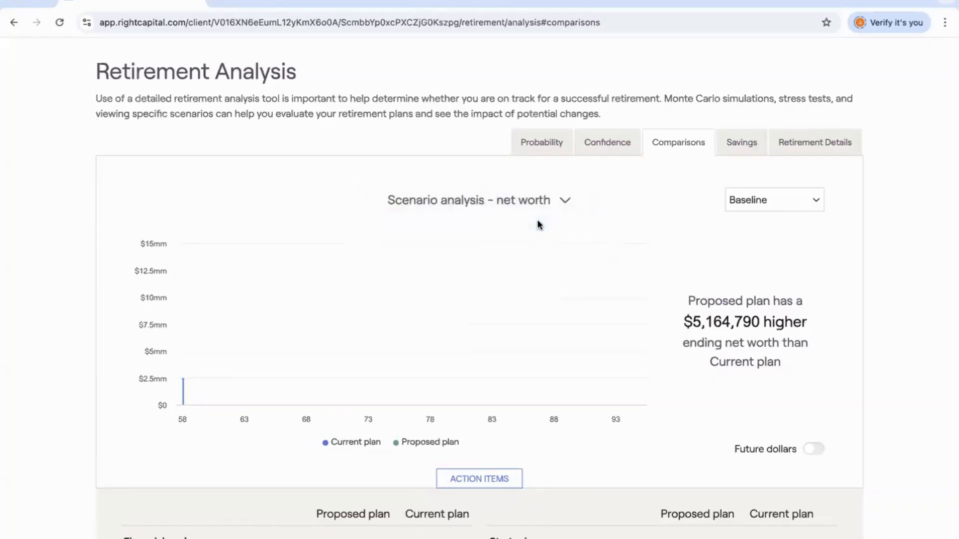
Compare both plans by taxes and by assets at retirement in the scenario analysis, then return to the probability view
click(541, 205)
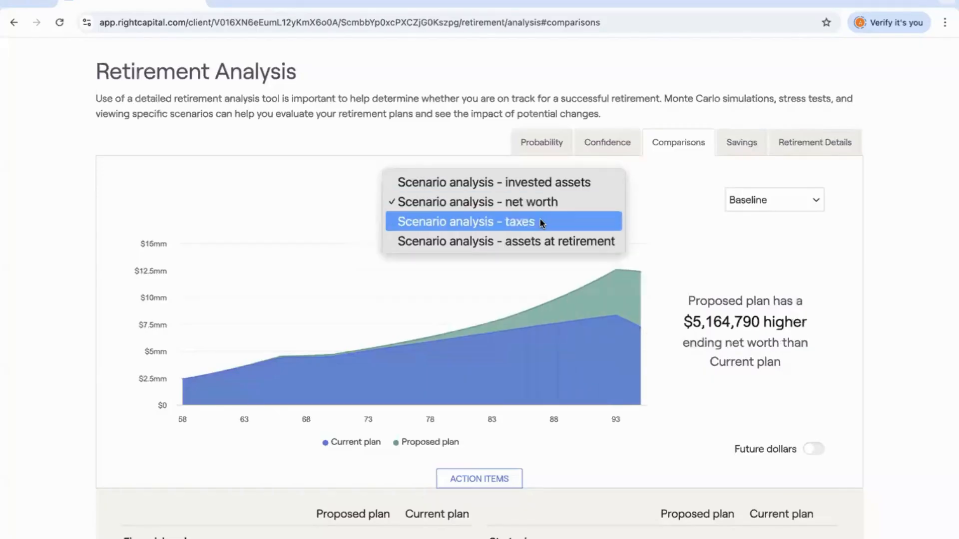
click(539, 219)
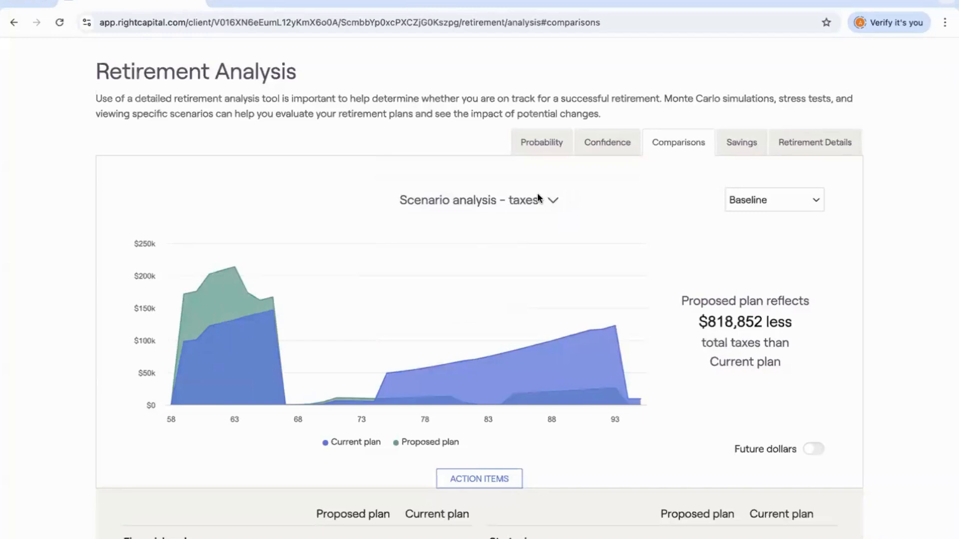
click(536, 200)
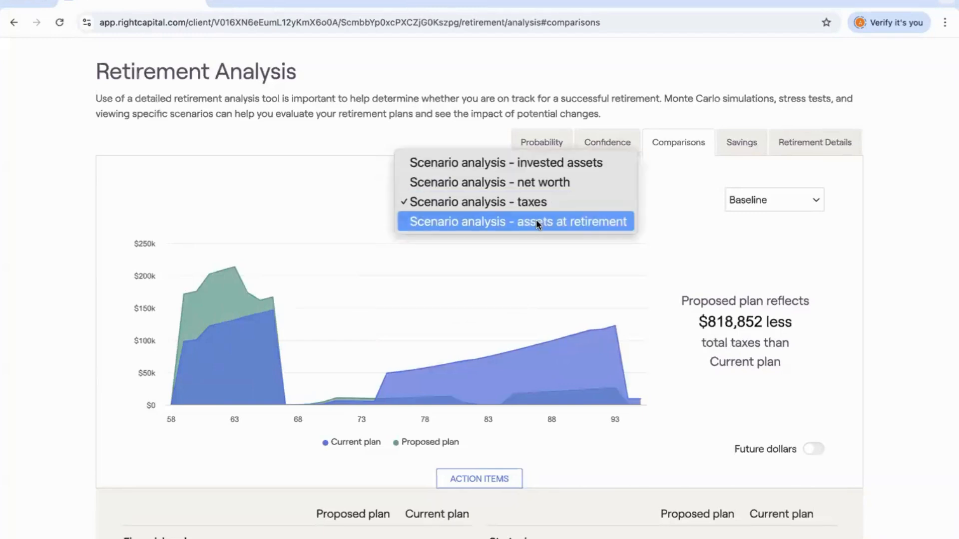
click(535, 222)
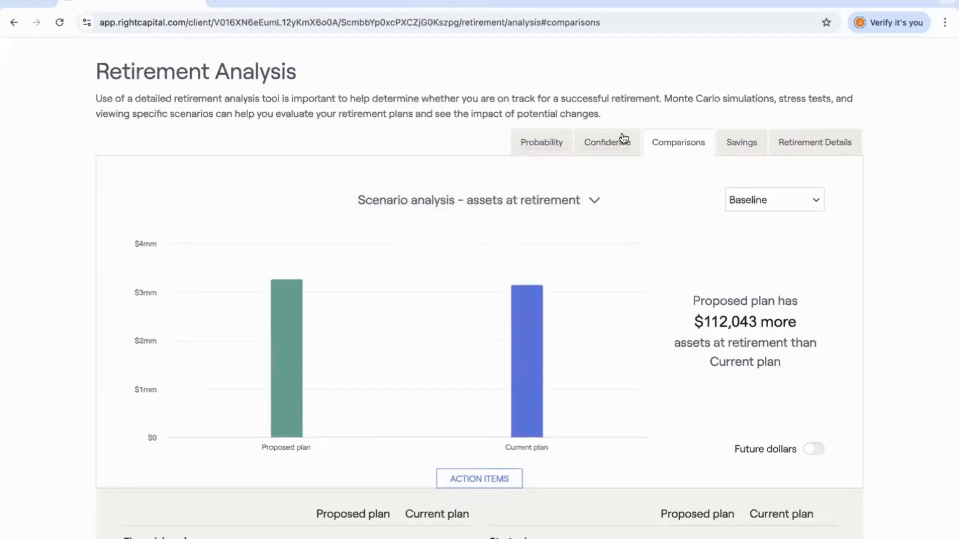
click(535, 137)
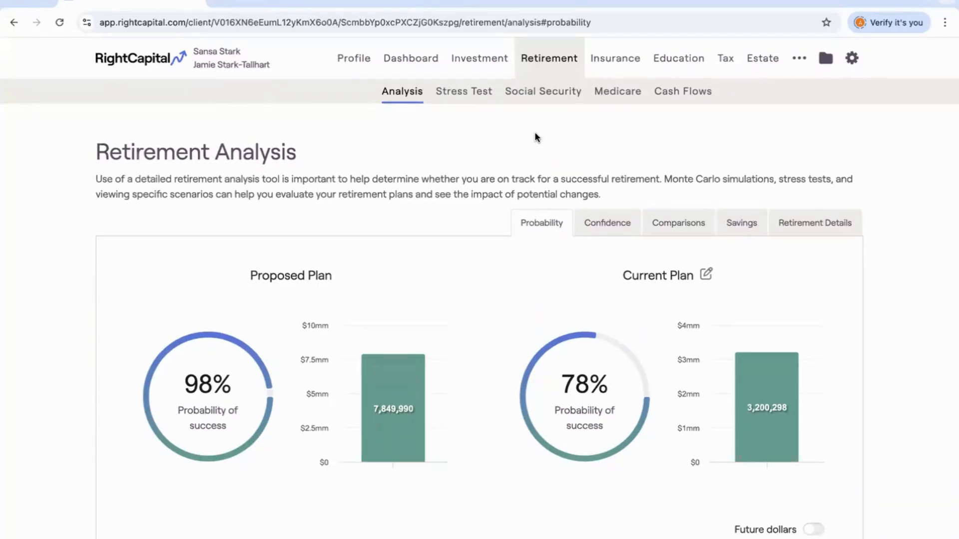
Open the client's report builder and include the Retirement Analysis and Tax Strategies pages
click(851, 61)
click(632, 93)
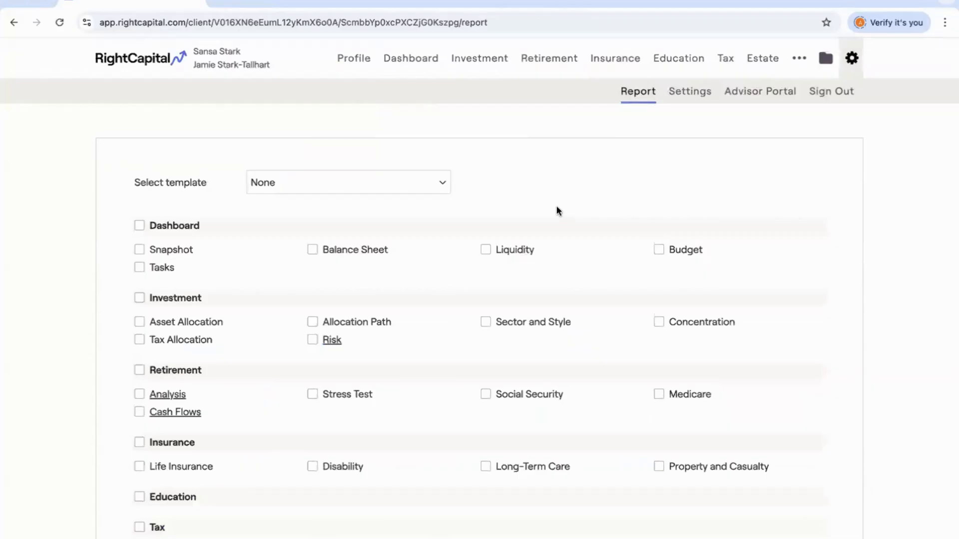
scroll(556, 206, down, 3)
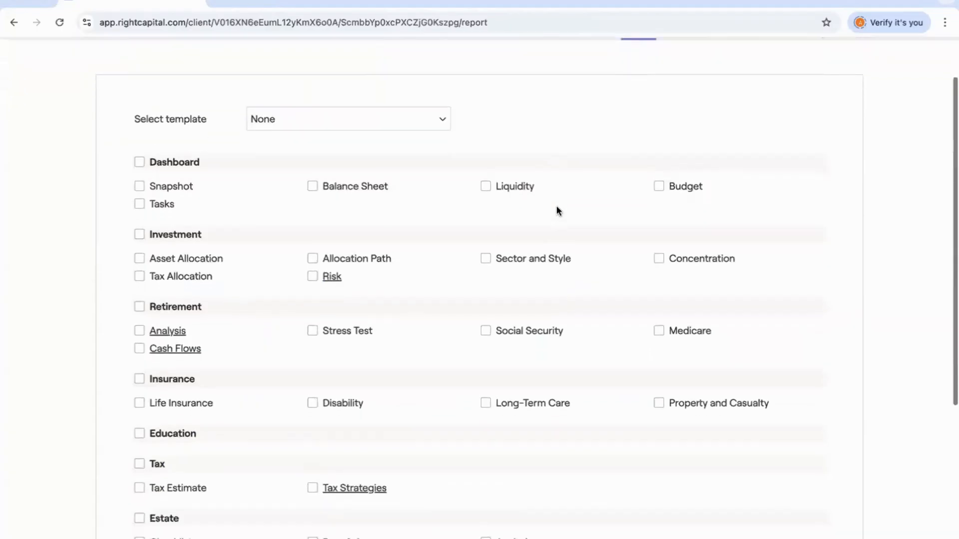
scroll(556, 205, down, 2)
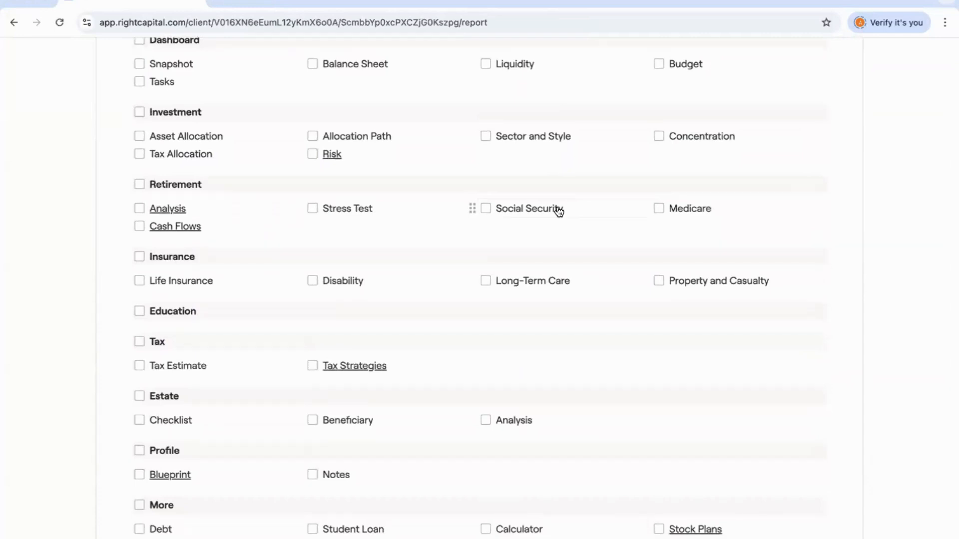
scroll(559, 212, down, 1)
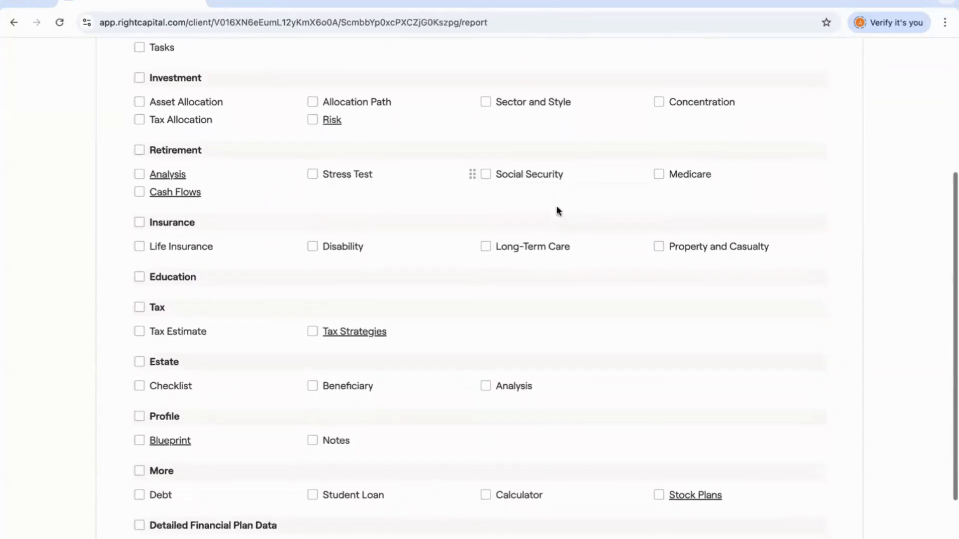
click(140, 182)
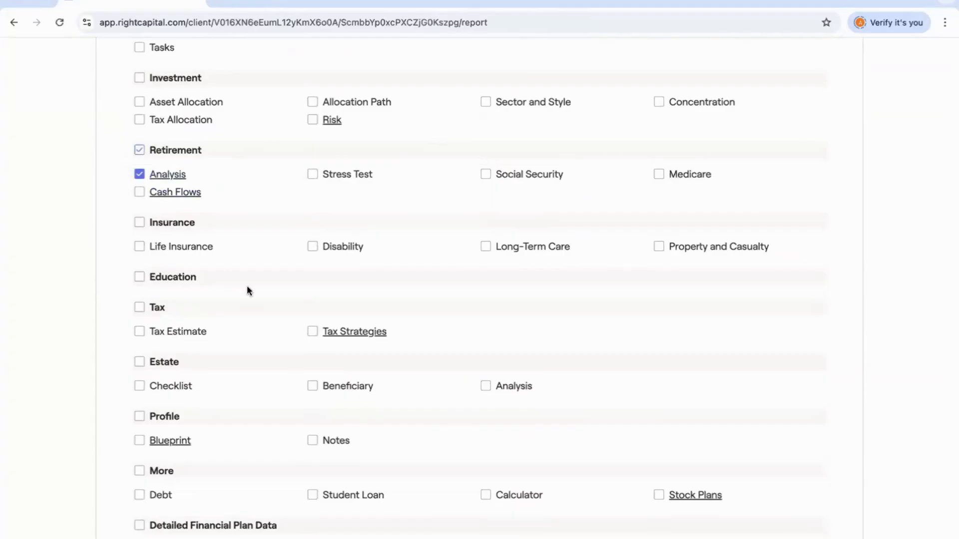
click(310, 335)
Exclude Key tax components, Ordinary income tax bracket and Medicare premium from the report's Tax Strategies sections
click(351, 333)
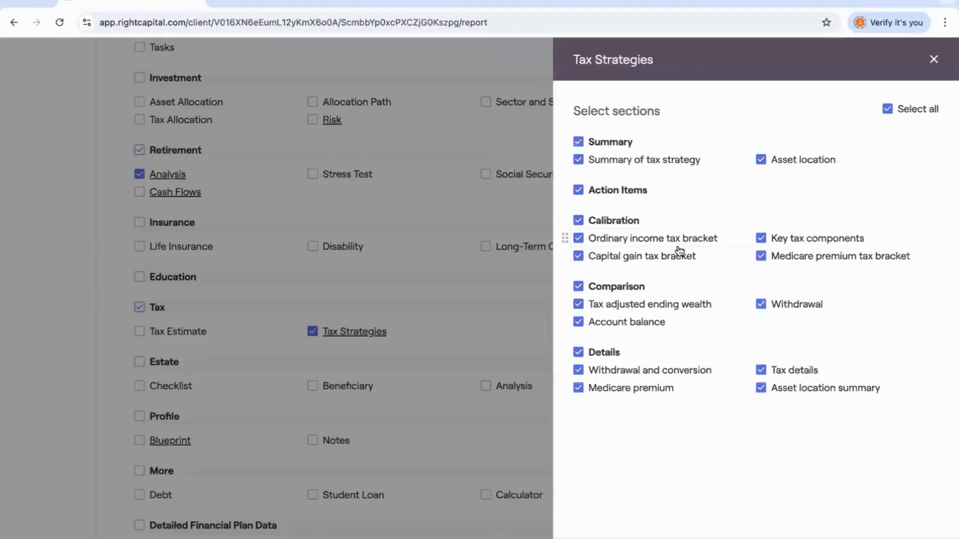
click(790, 240)
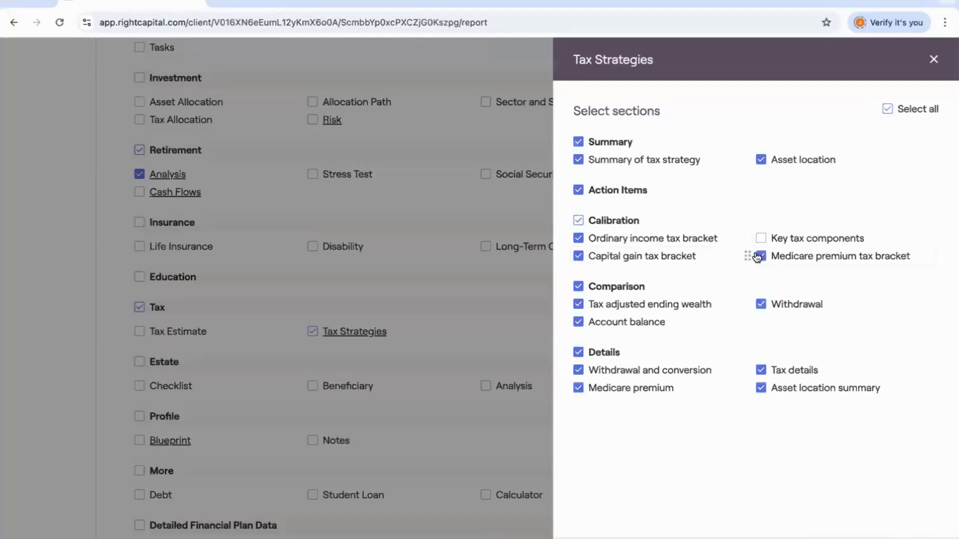
click(696, 240)
click(664, 391)
click(490, 397)
Add the retirement Cash Flows page and enable plan selection for the Retirement analysis, keeping both Current plan and Proposed plan included
scroll(370, 273, down, 1)
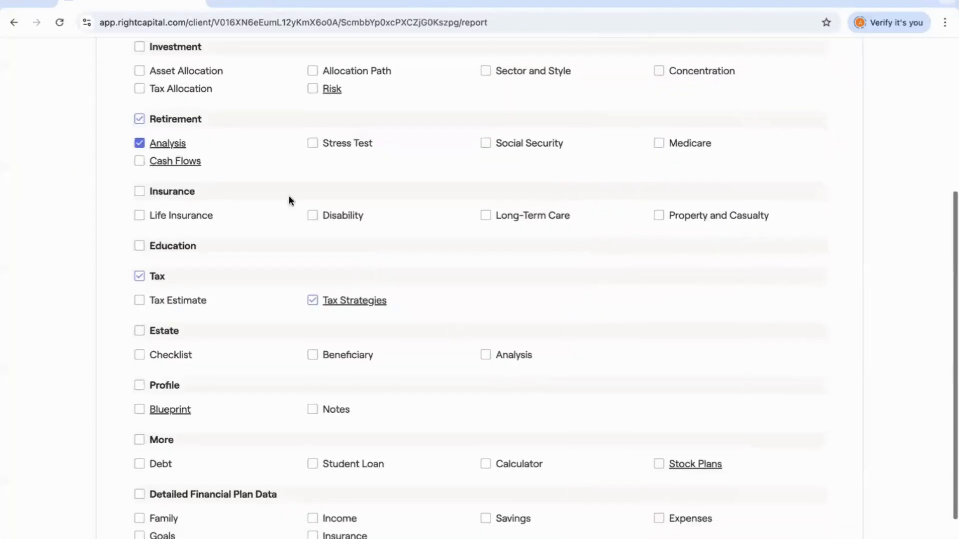
click(140, 163)
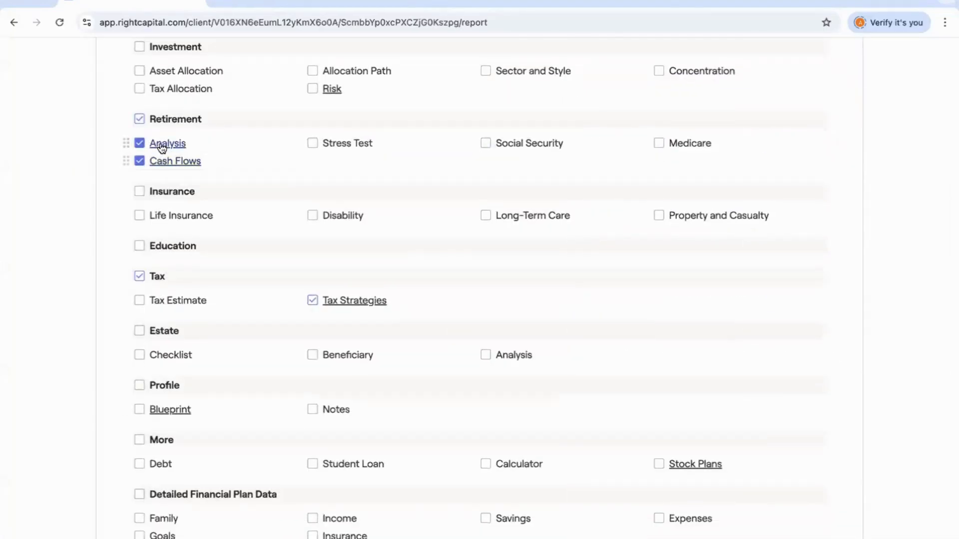
click(162, 147)
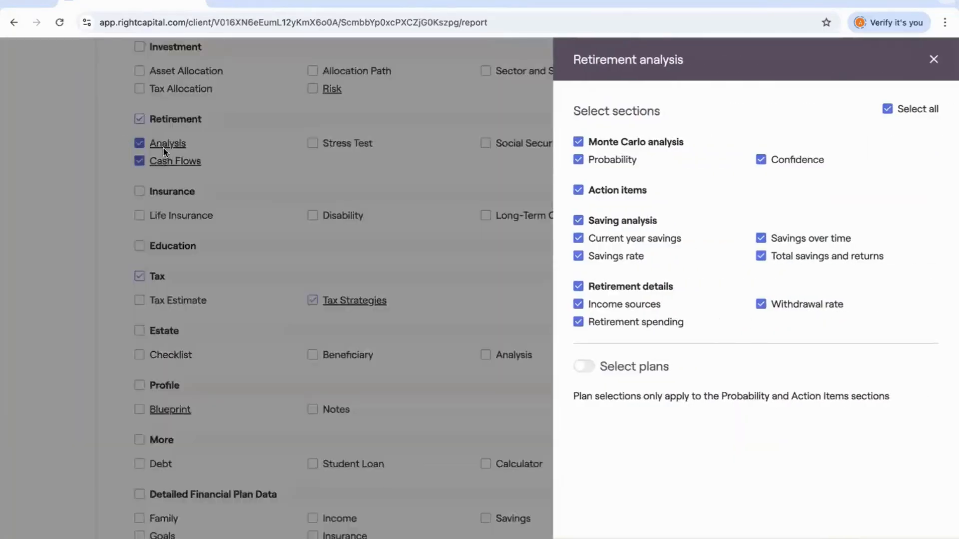
click(587, 366)
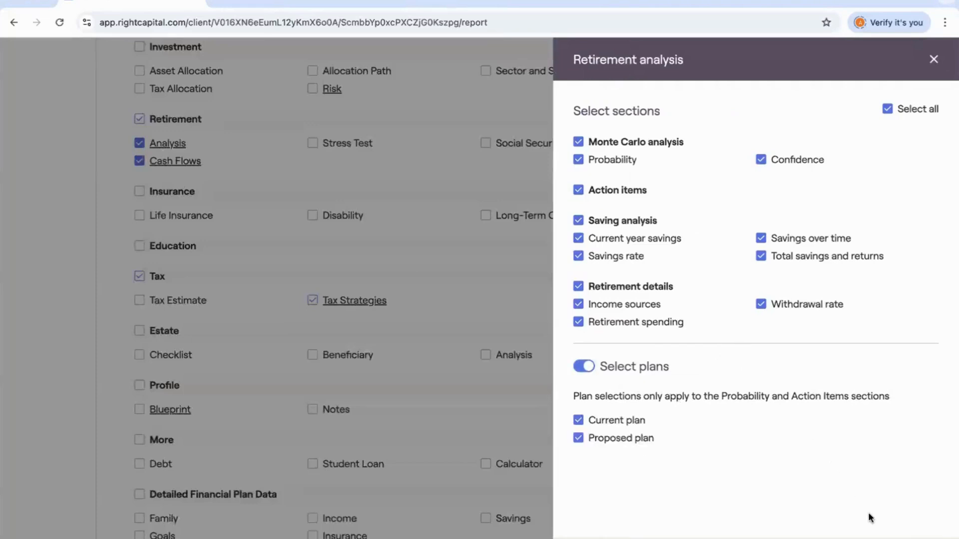
click(360, 372)
Include the profile's Blueprint in the report and look at the option to download and save to Vault without choosing it
scroll(360, 372, down, 2)
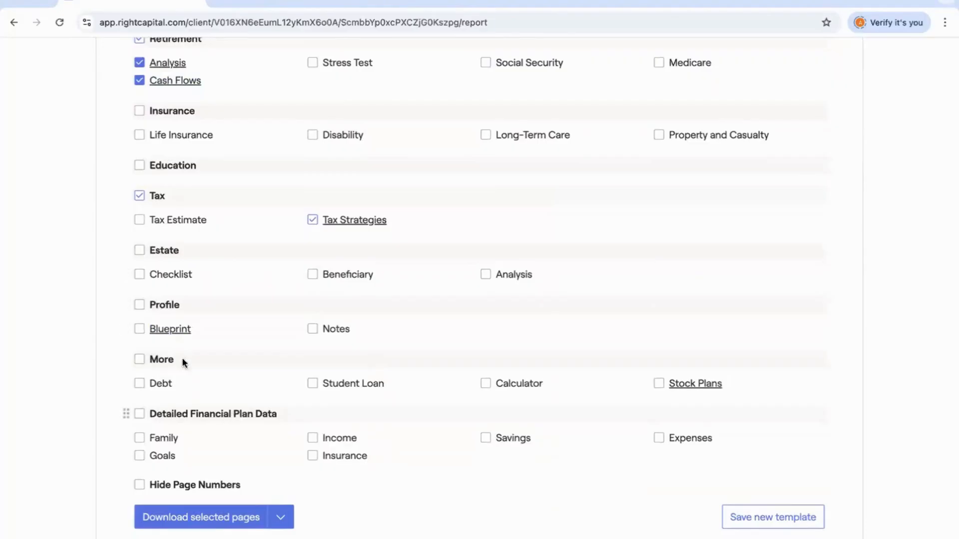
click(139, 329)
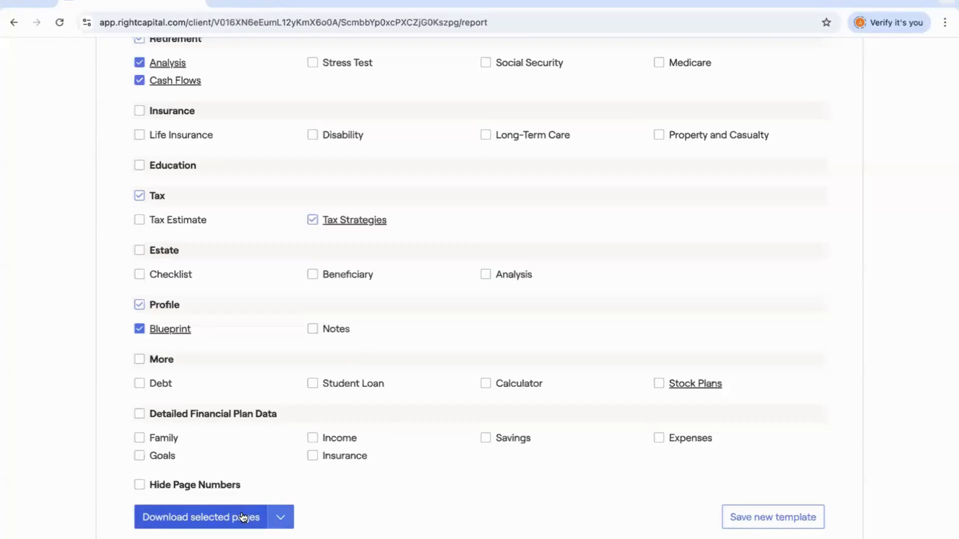
click(276, 517)
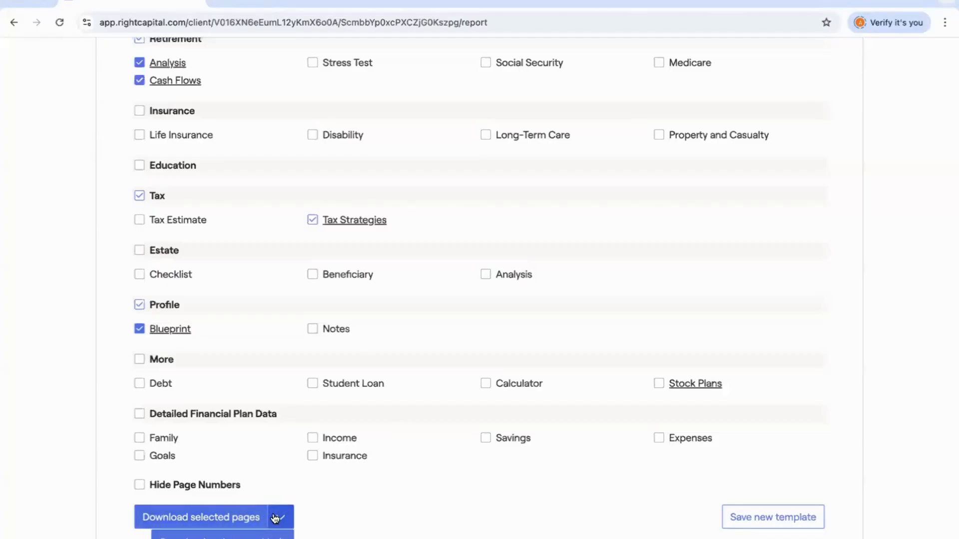
scroll(274, 520, down, 1)
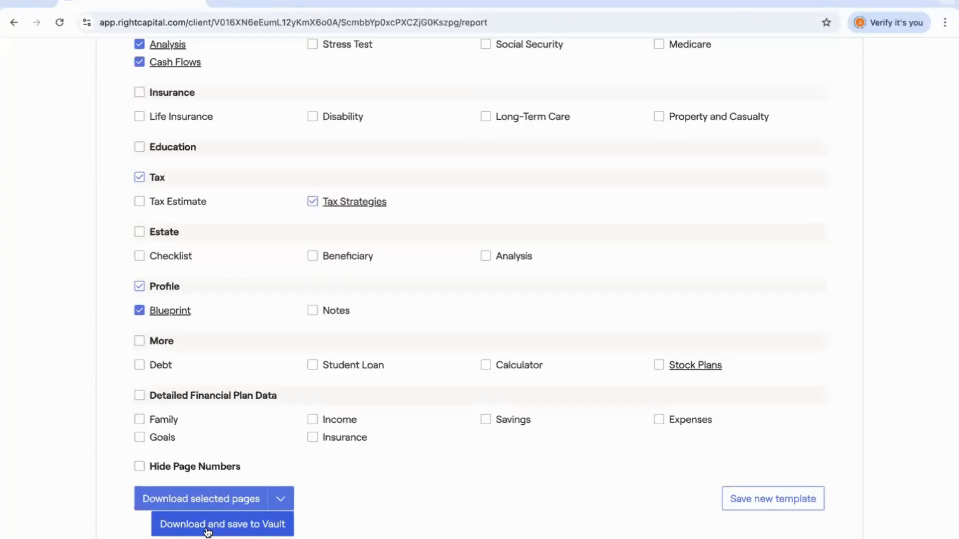
click(434, 255)
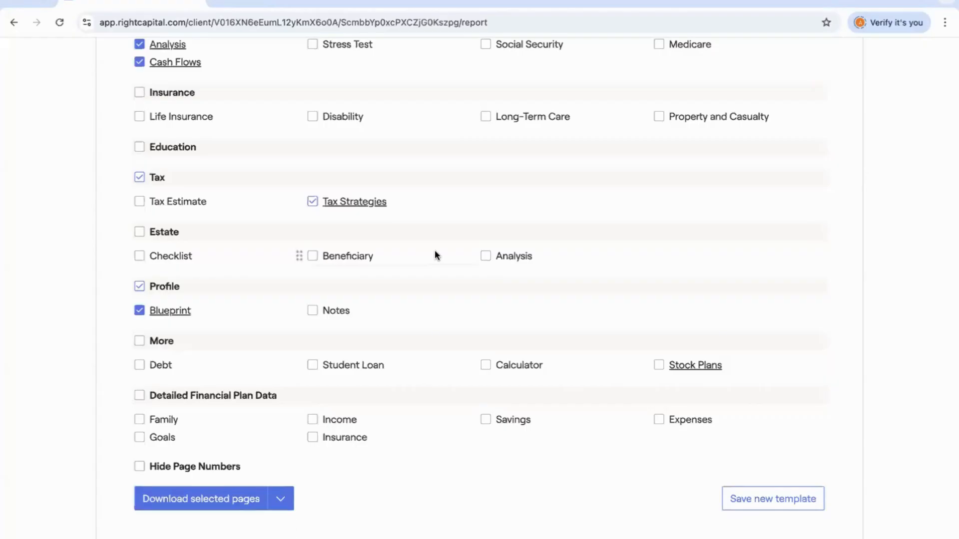